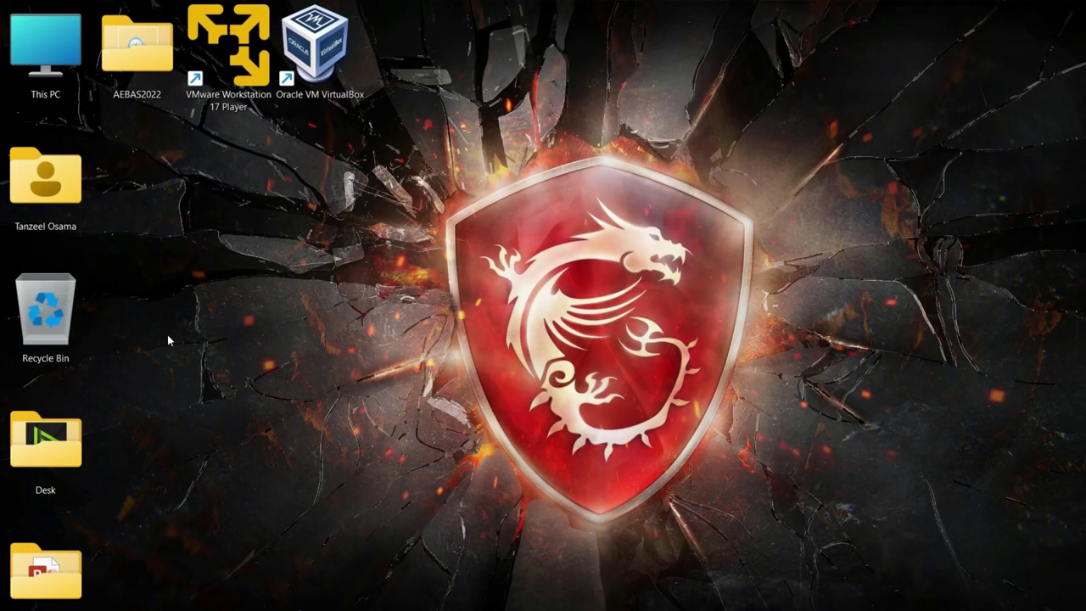
Open the properties of the Recycle Bin and move the dialog to a clear area of the desktop.
right_click(38, 318)
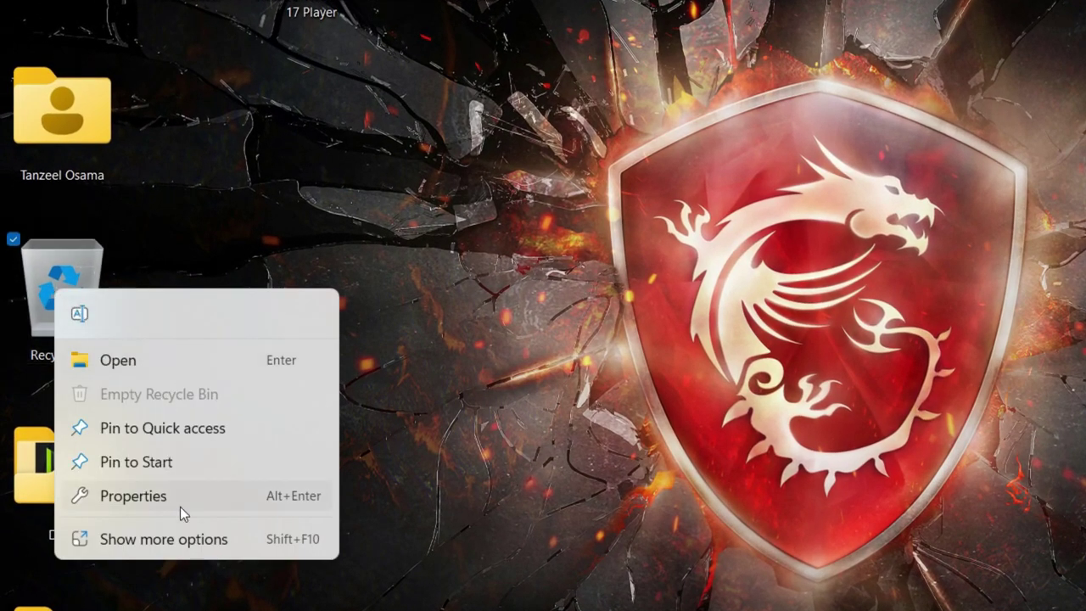
click(145, 498)
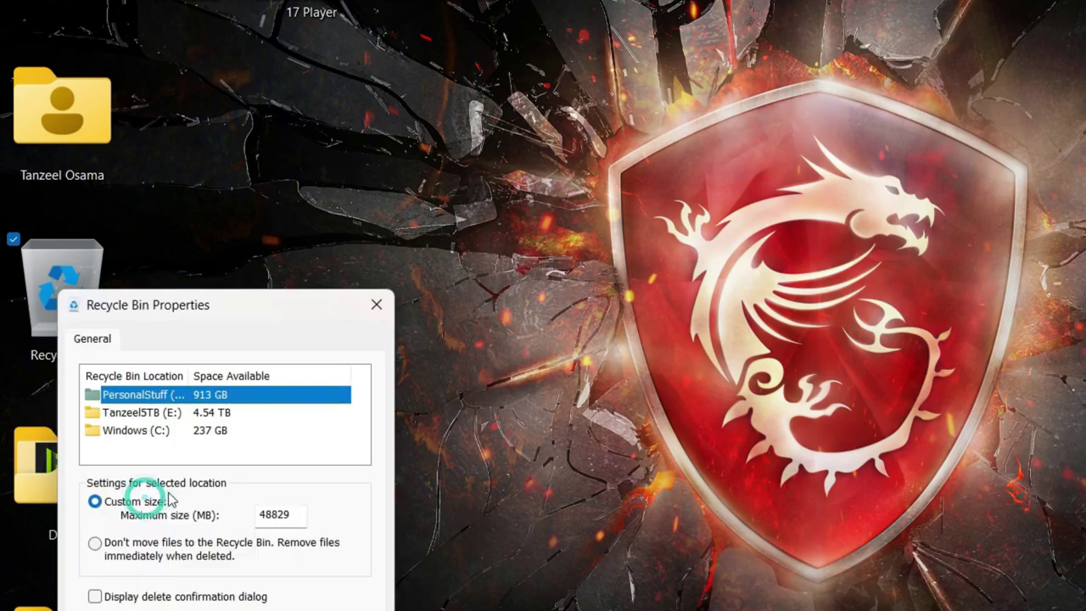
drag(232, 319, 806, 153)
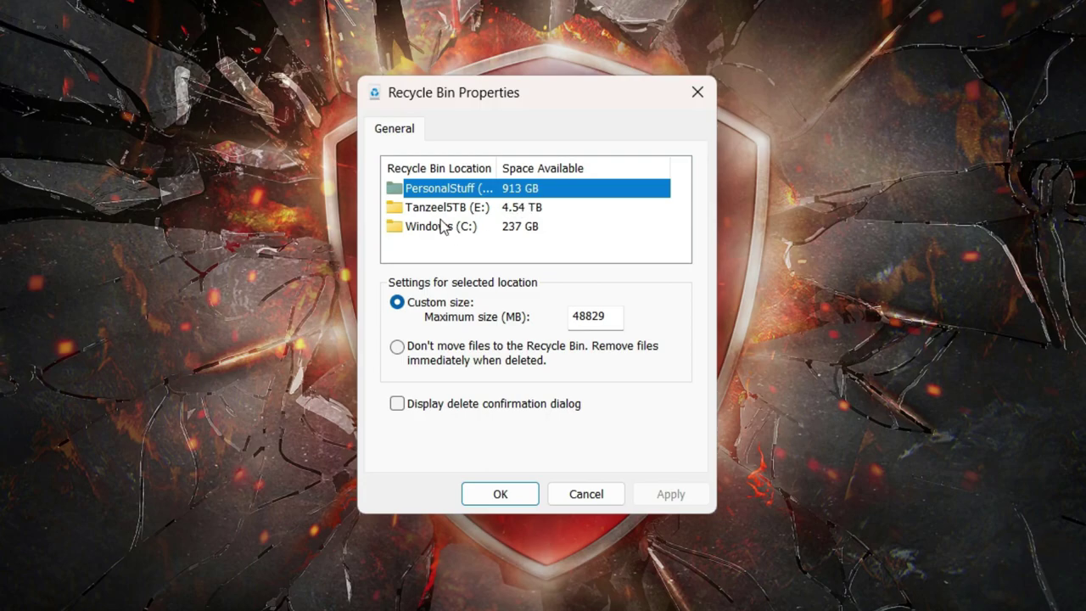
Set the Recycle Bin's custom maximum size for the Windows (C:) drive to 10240 MB and apply it.
click(436, 230)
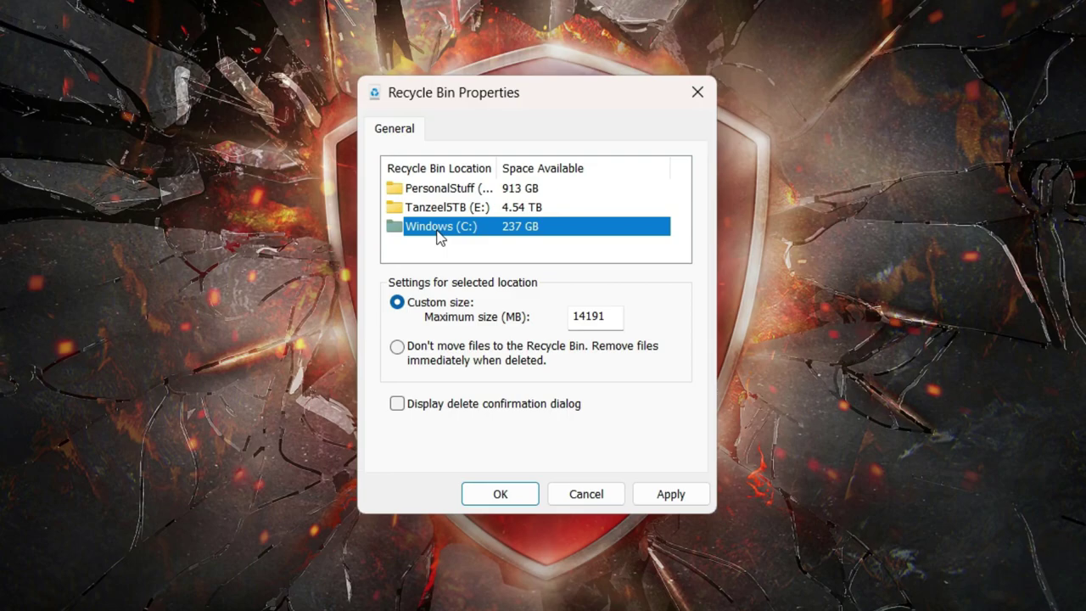
double_click(569, 321)
click(603, 318)
key(BackSpace)
key(BackSpace)
key(BackSpace)
key(BackSpace)
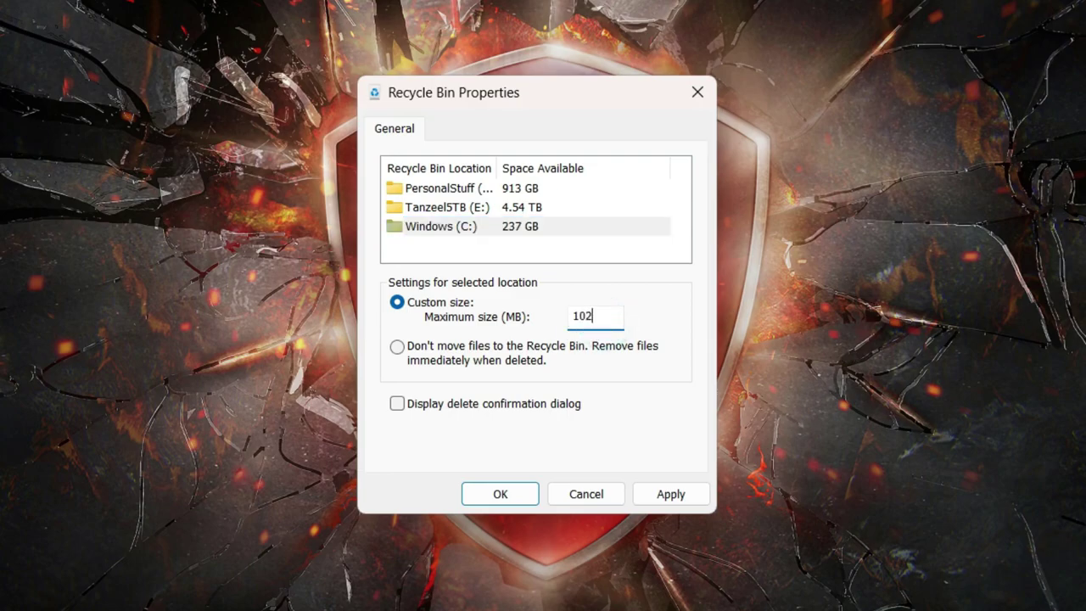
text(0240)
click(670, 495)
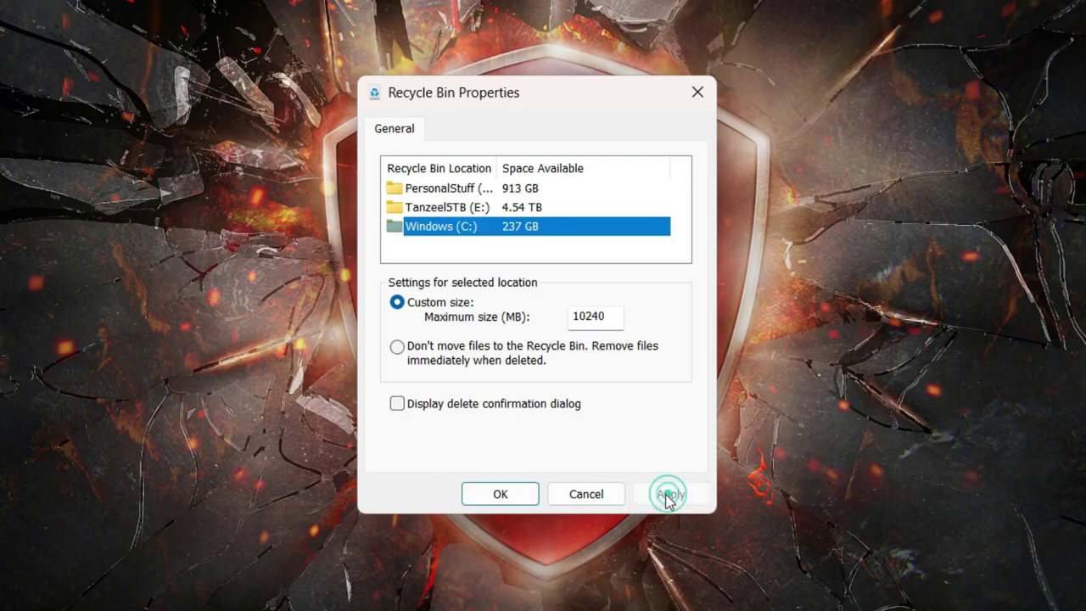
click(520, 499)
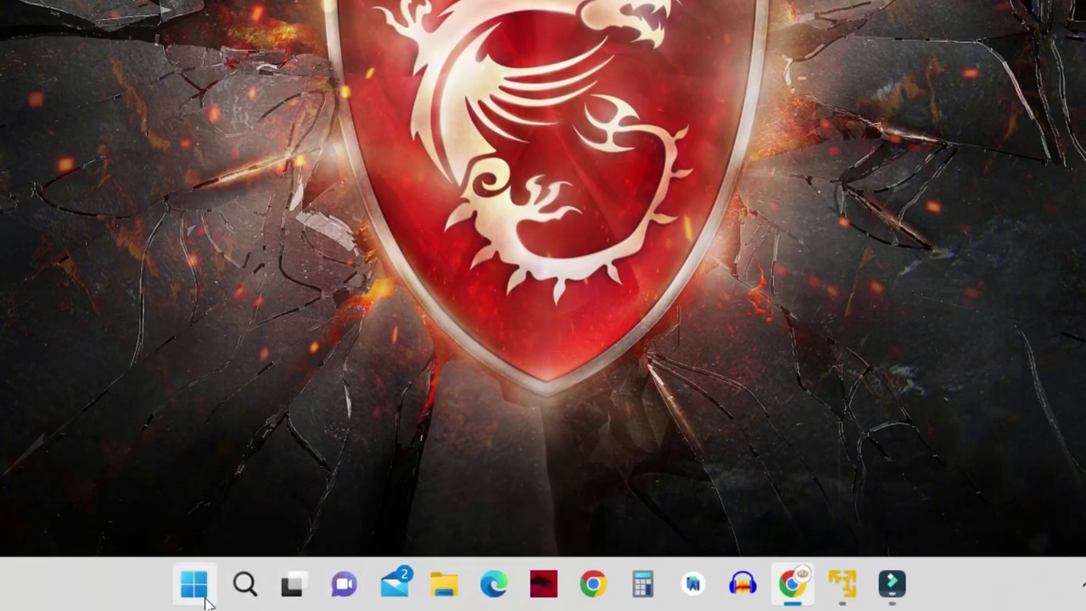
Open the Cleanup recommendations page in the Windows storage settings.
right_click(207, 599)
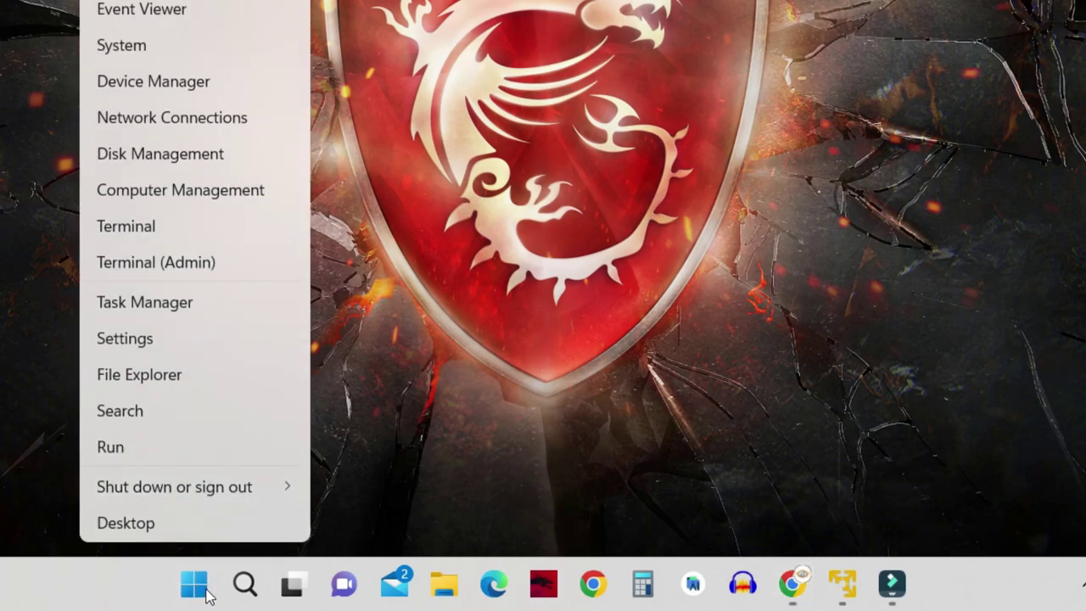
click(141, 350)
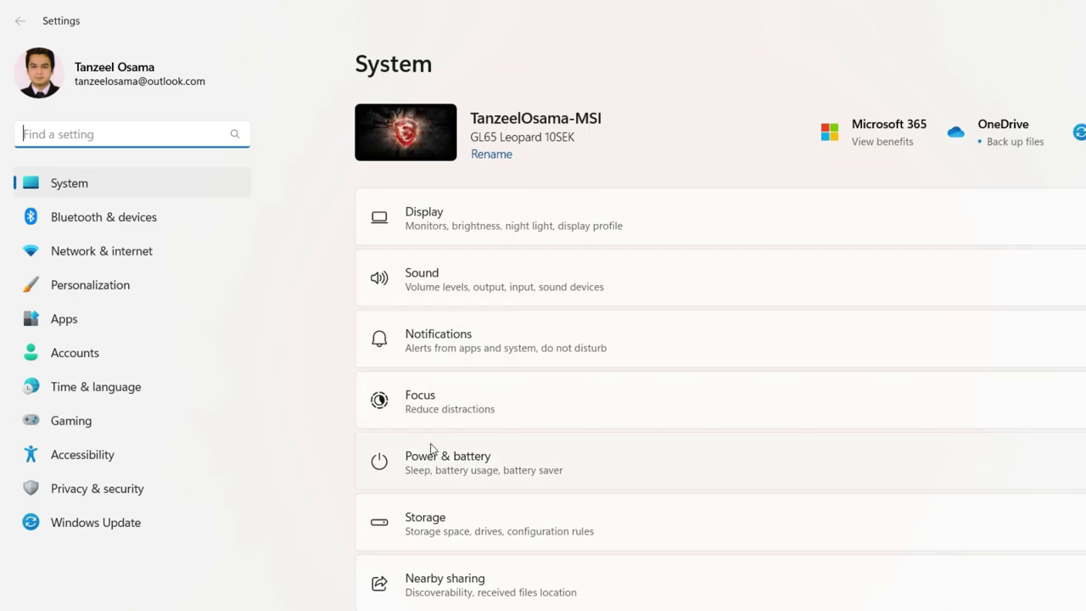
click(436, 528)
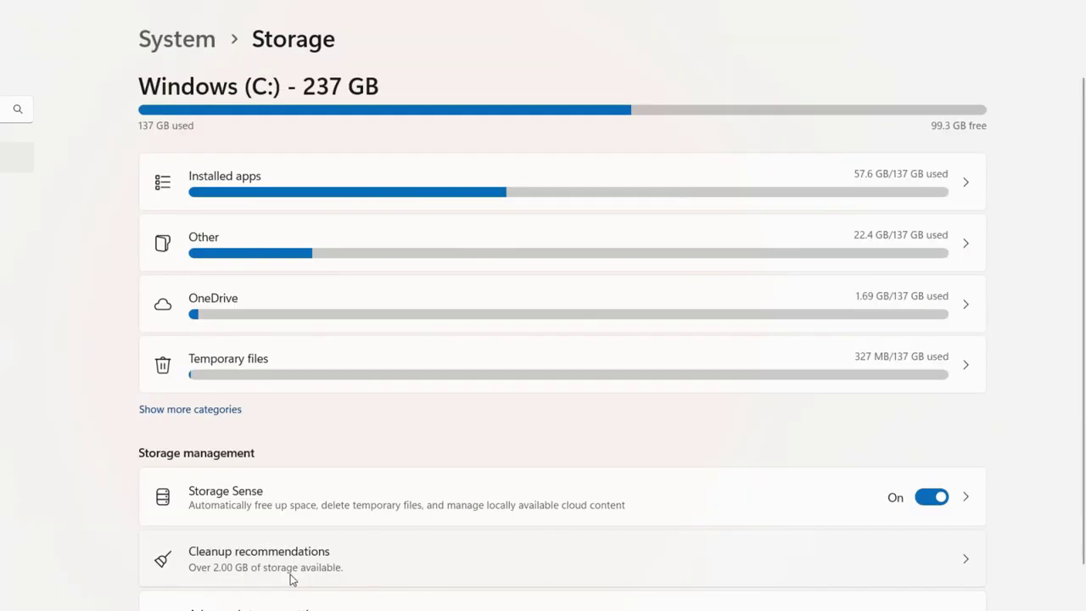
click(291, 580)
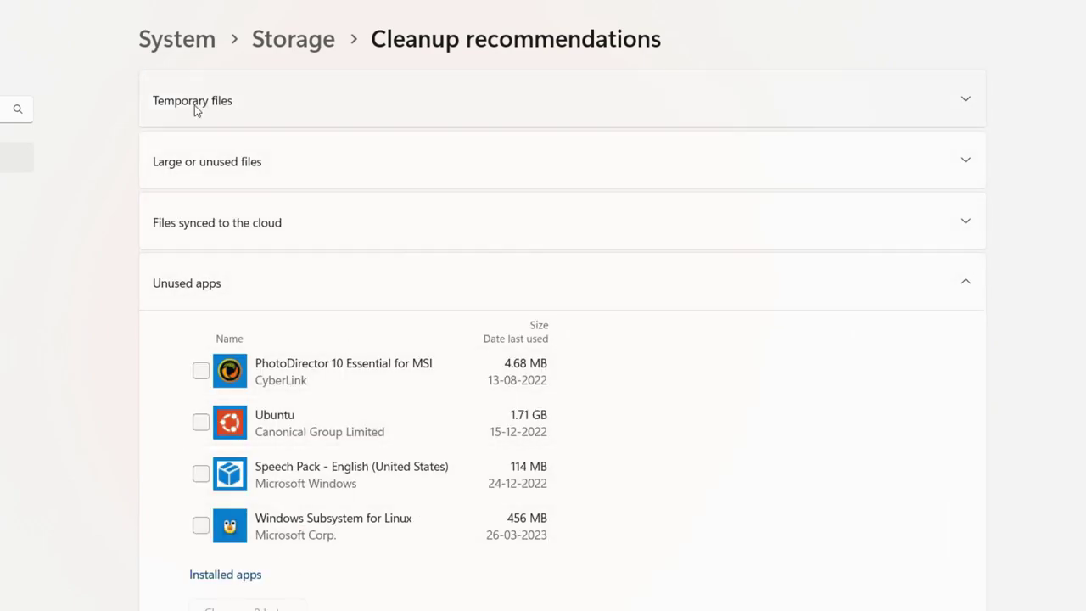
Check the Temporary files, Large or unused files and Files synced to the cloud categories for recommended cleanup items.
click(213, 109)
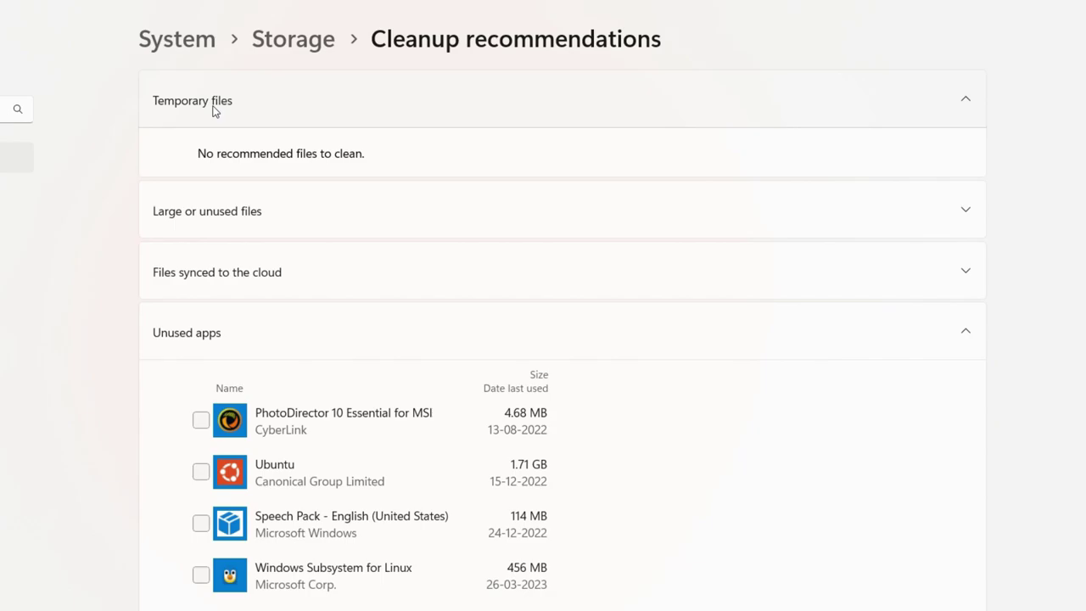
click(214, 109)
click(204, 164)
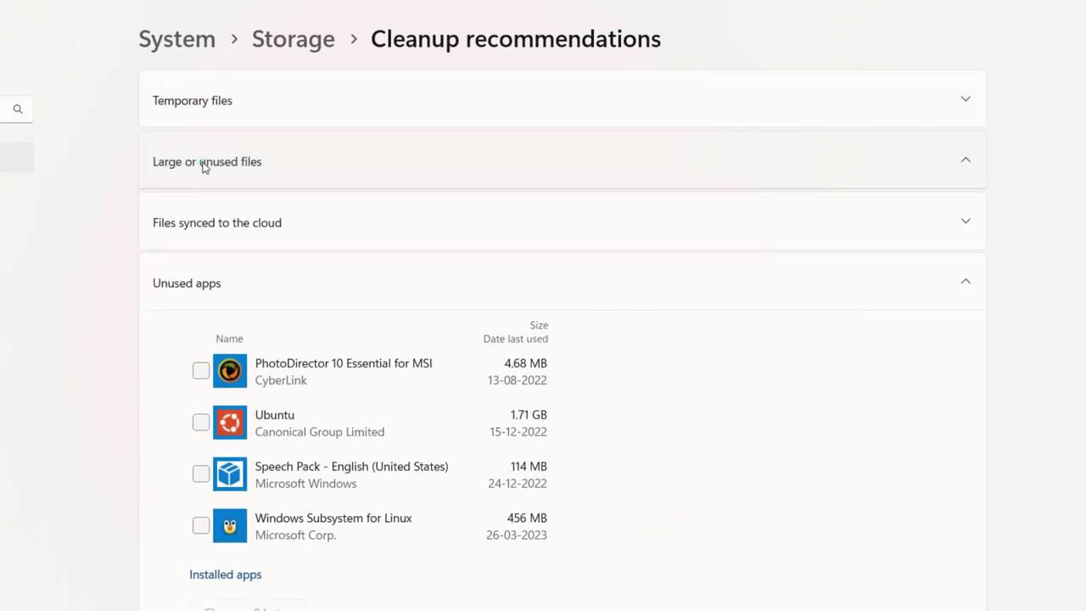
click(204, 167)
click(223, 101)
click(231, 103)
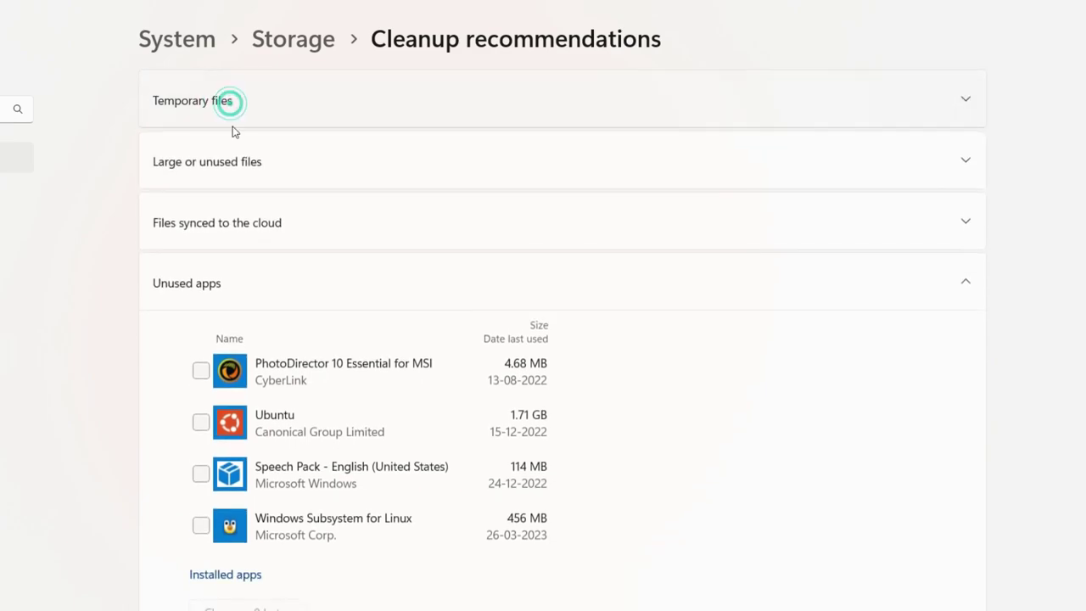
click(262, 223)
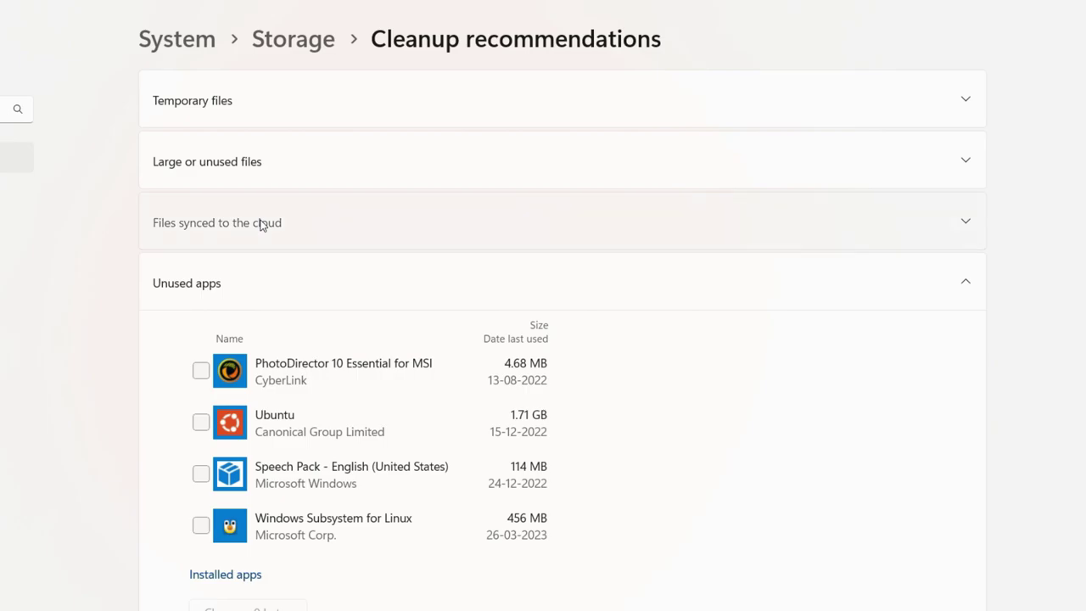
click(303, 236)
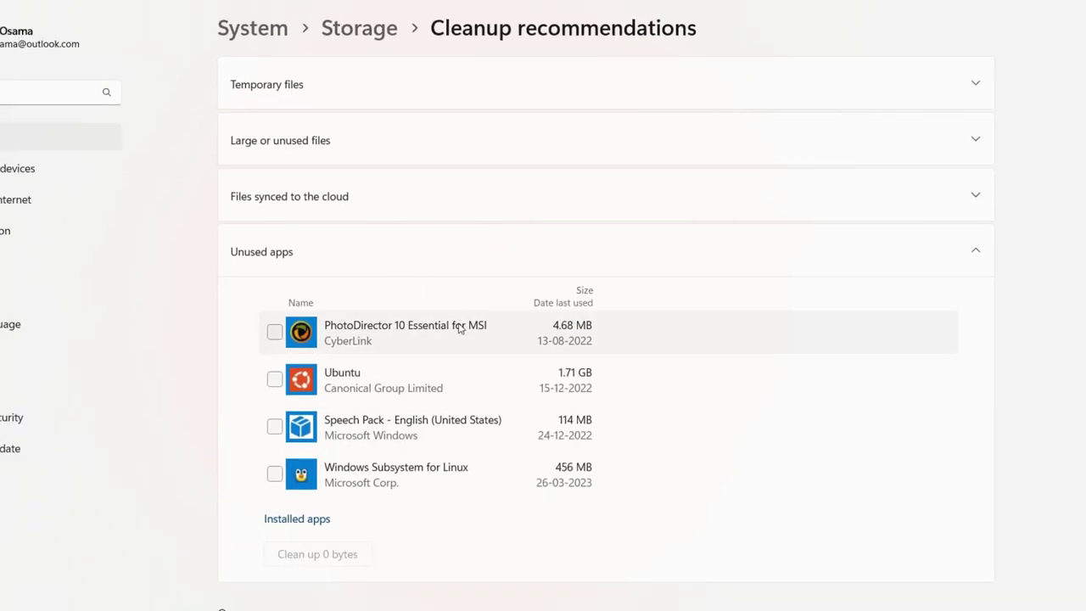
Clean up the unused app PhotoDirector 10 Essential for MSI.
click(274, 332)
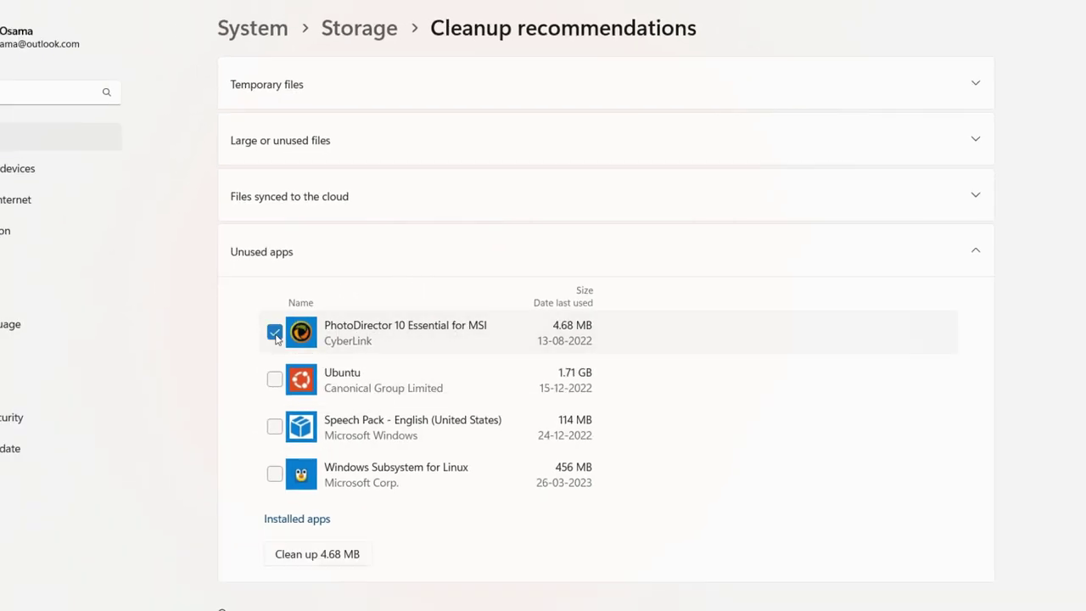
click(318, 562)
click(461, 359)
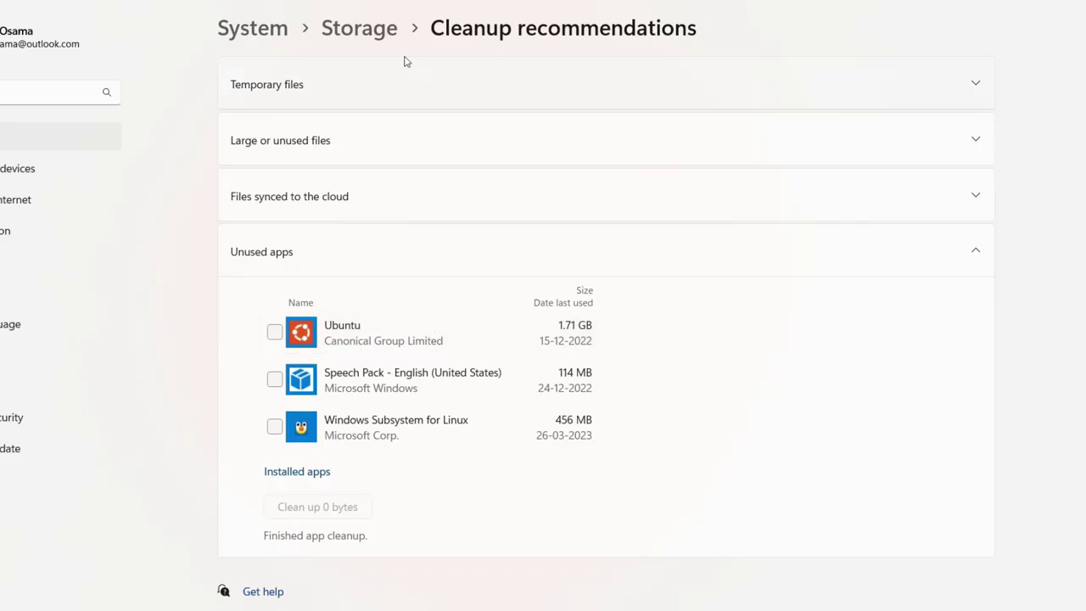
Review the preselected temporary file categories in the storage settings and permanently remove all of the selected files.
click(359, 38)
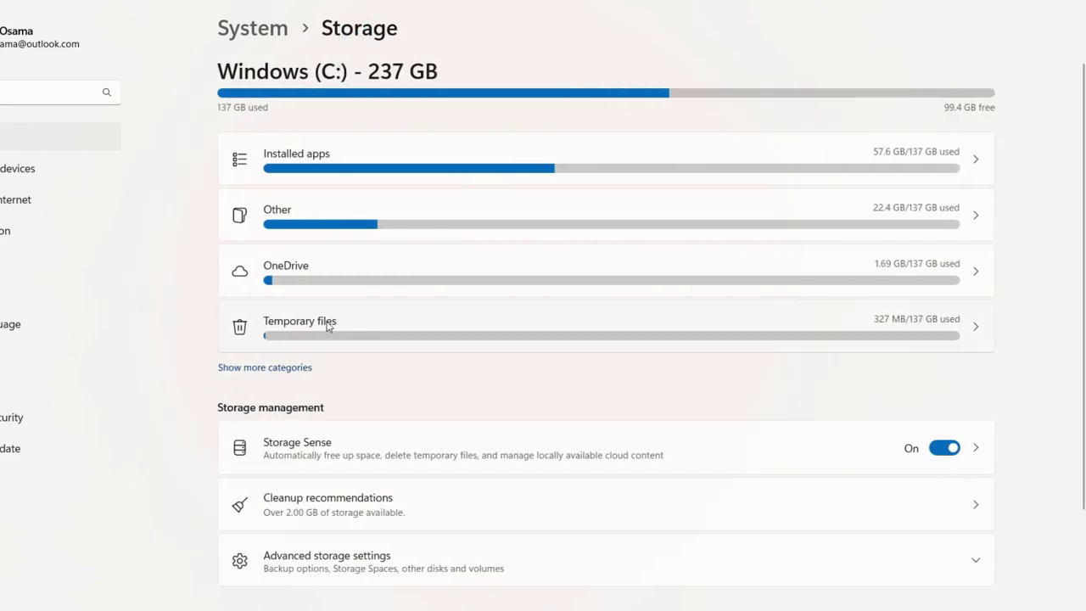
click(379, 327)
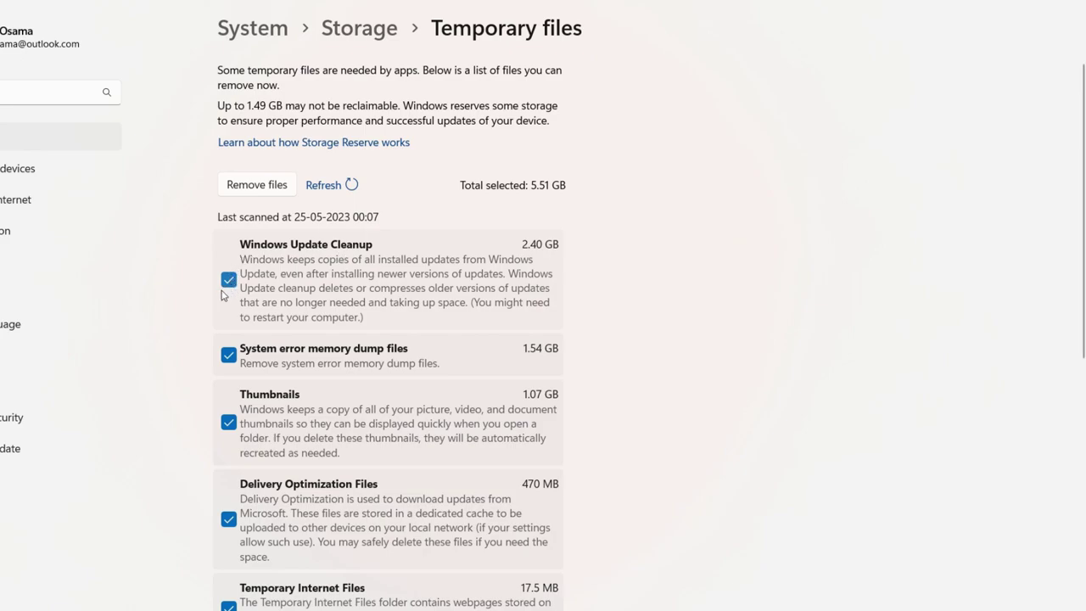
scroll(226, 354, down, 3)
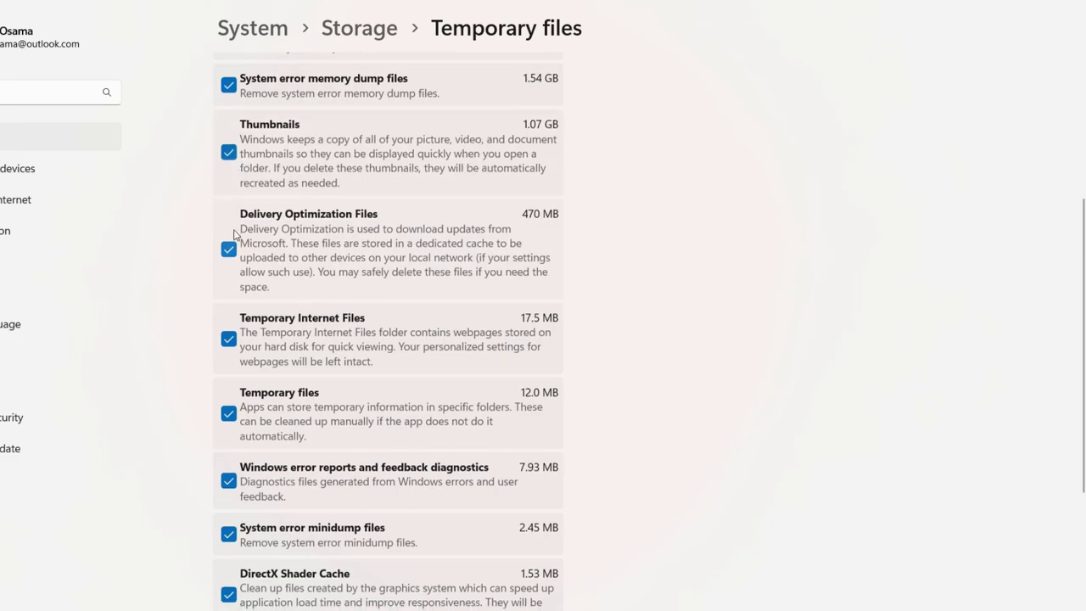
scroll(255, 212, down, 1)
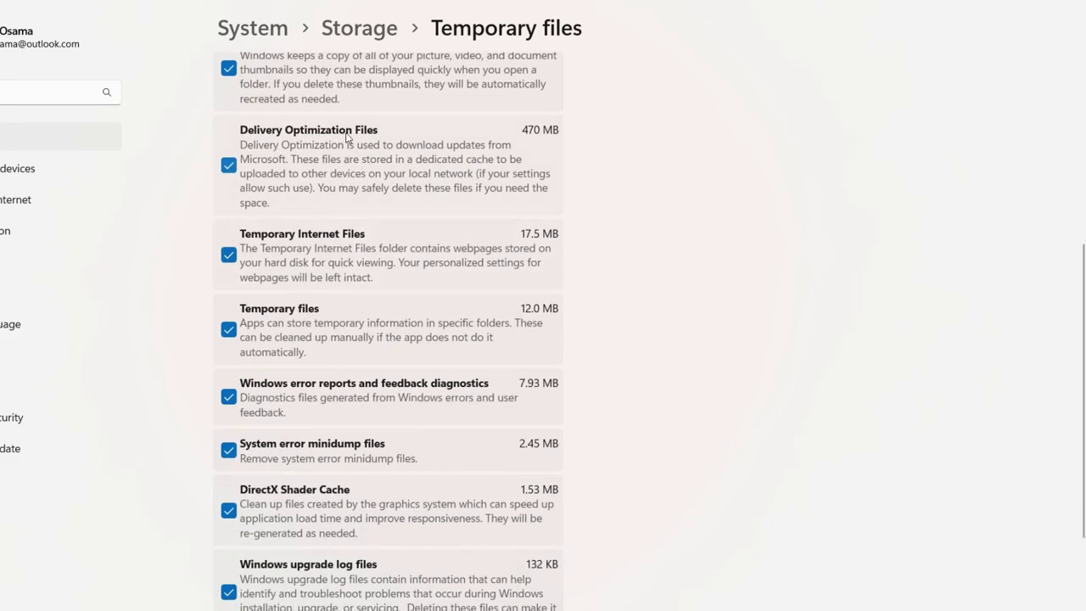
scroll(234, 178, down, 1)
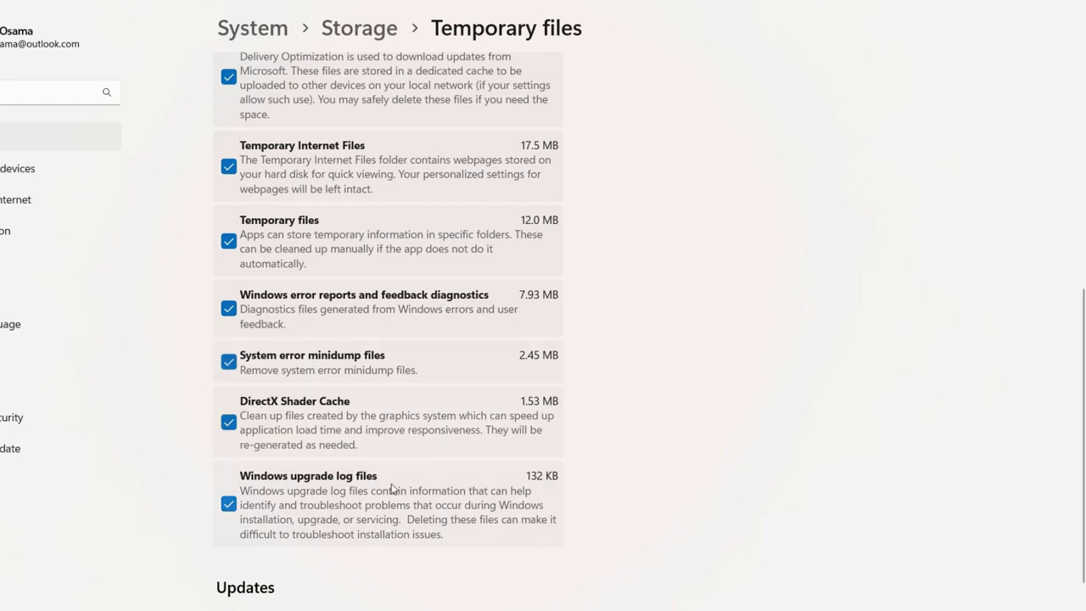
scroll(392, 489, down, 2)
scroll(271, 427, up, 10)
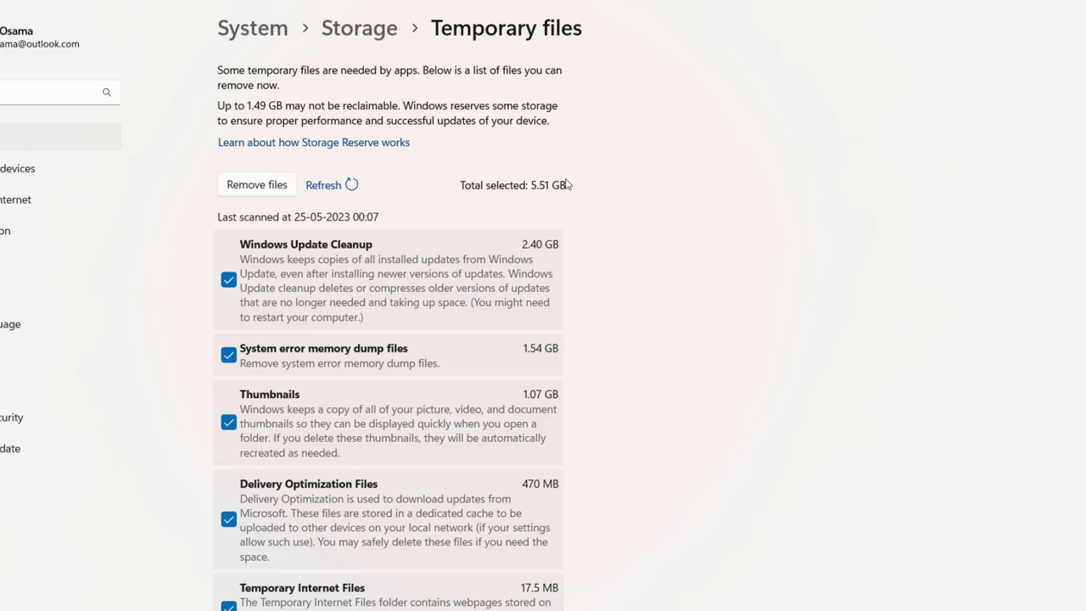
click(255, 188)
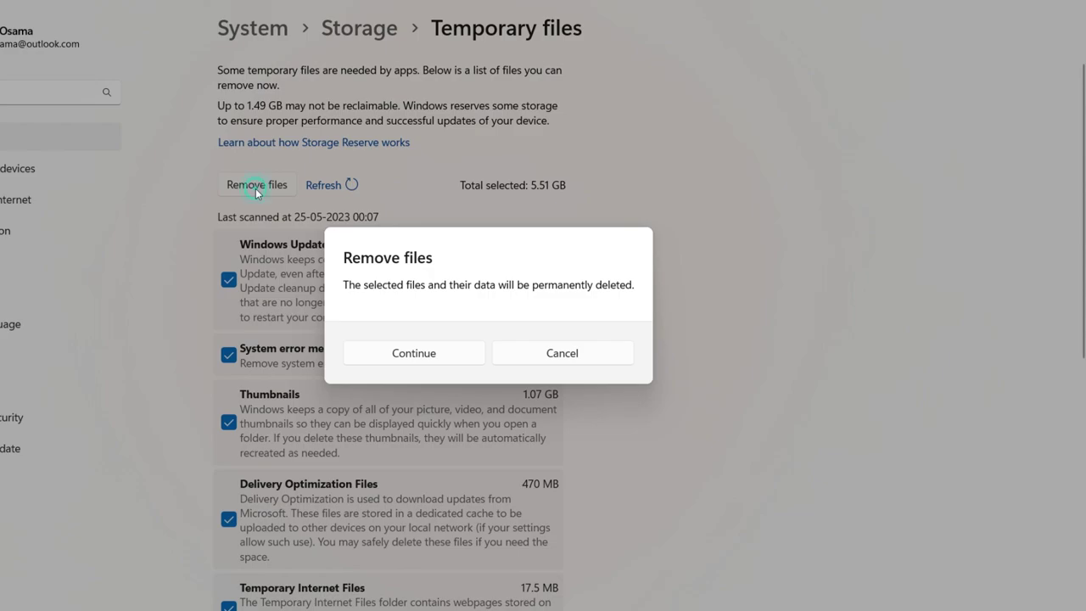
click(405, 360)
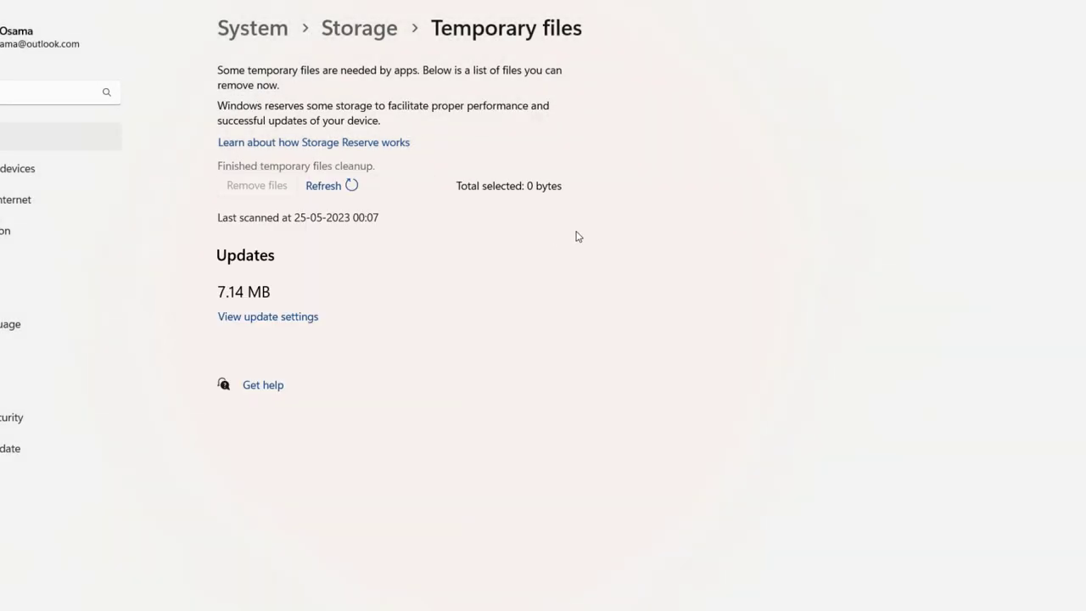
Open system restore management from the System & reserved storage details of the Windows (C:) drive.
click(360, 38)
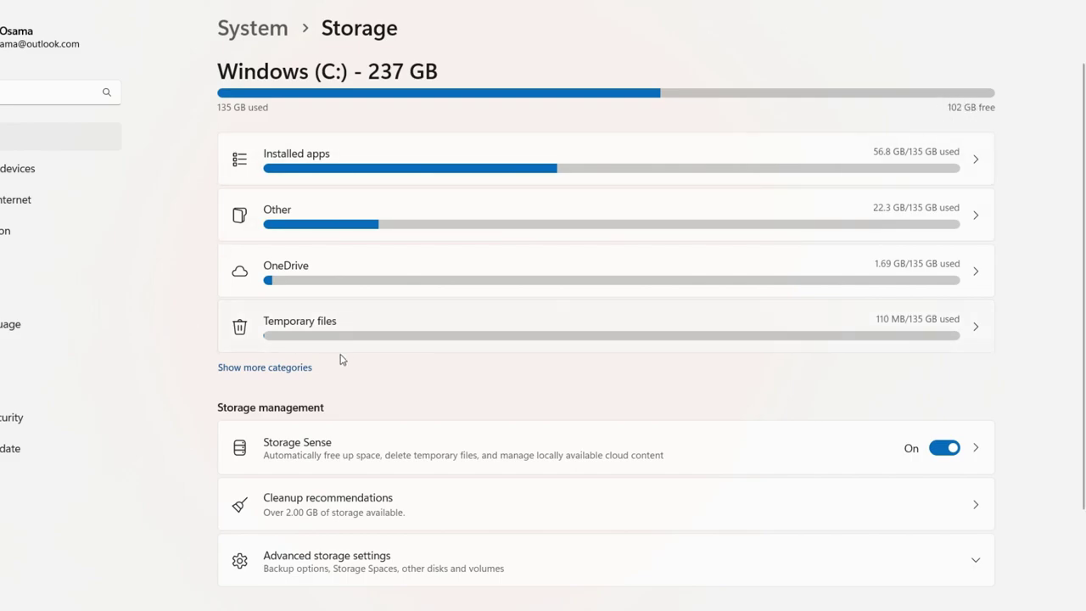
click(291, 368)
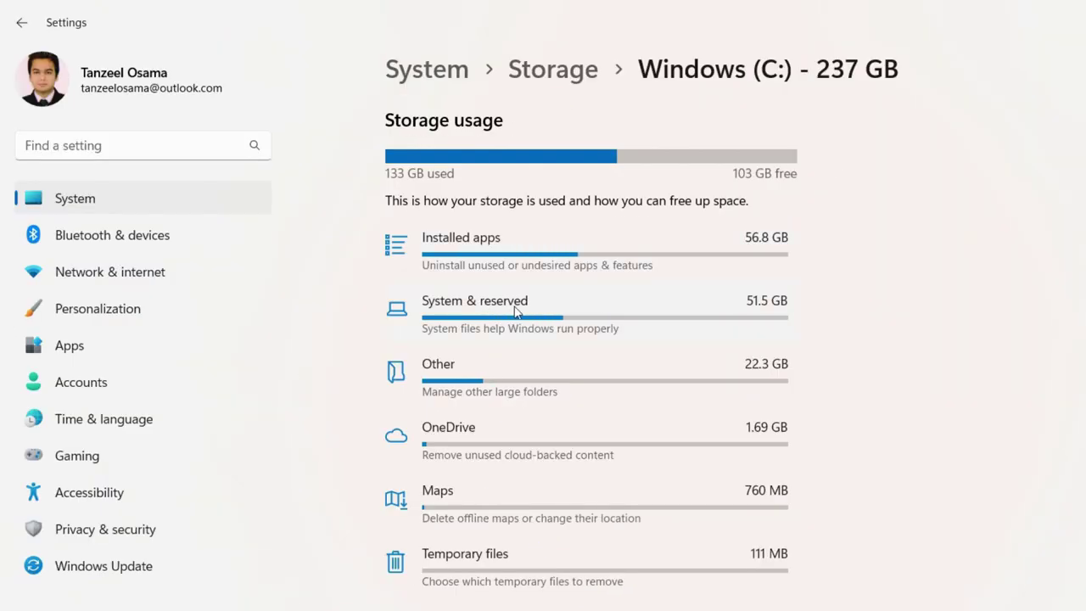
click(514, 310)
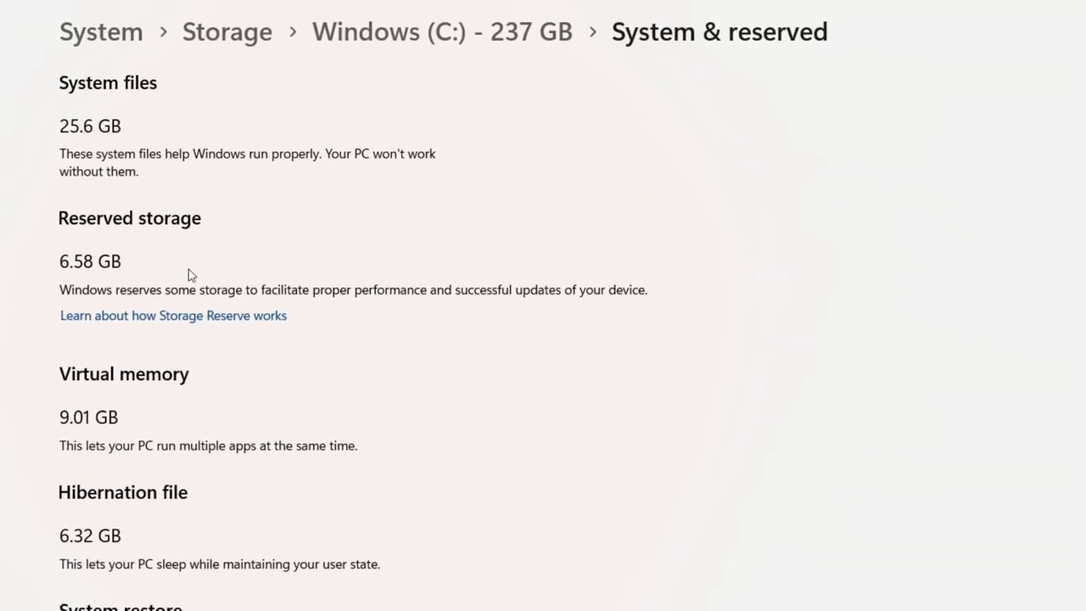
scroll(190, 306, down, 1)
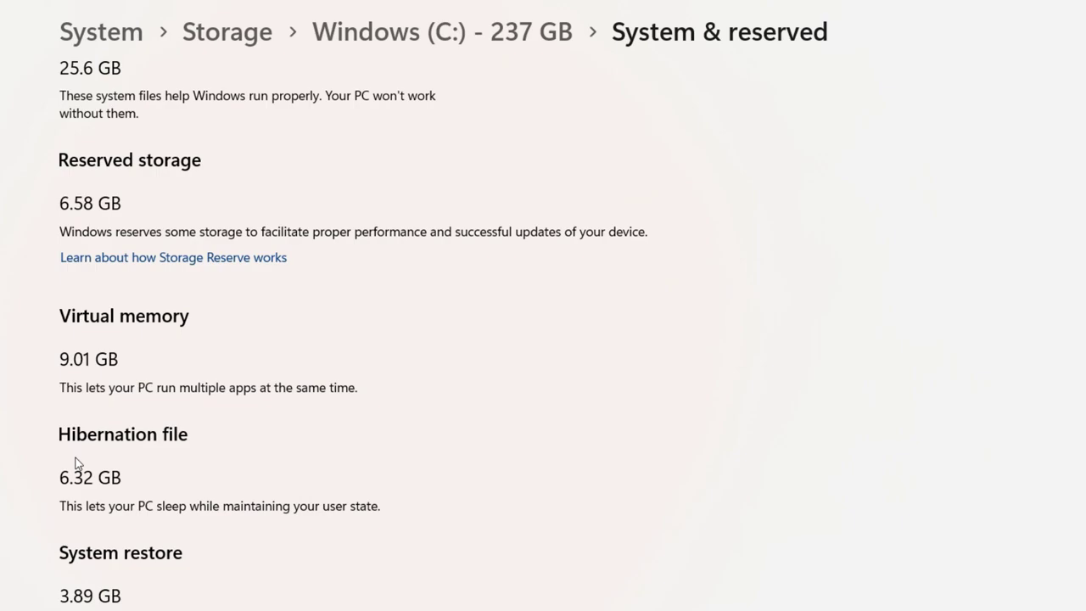
scroll(81, 458, down, 2)
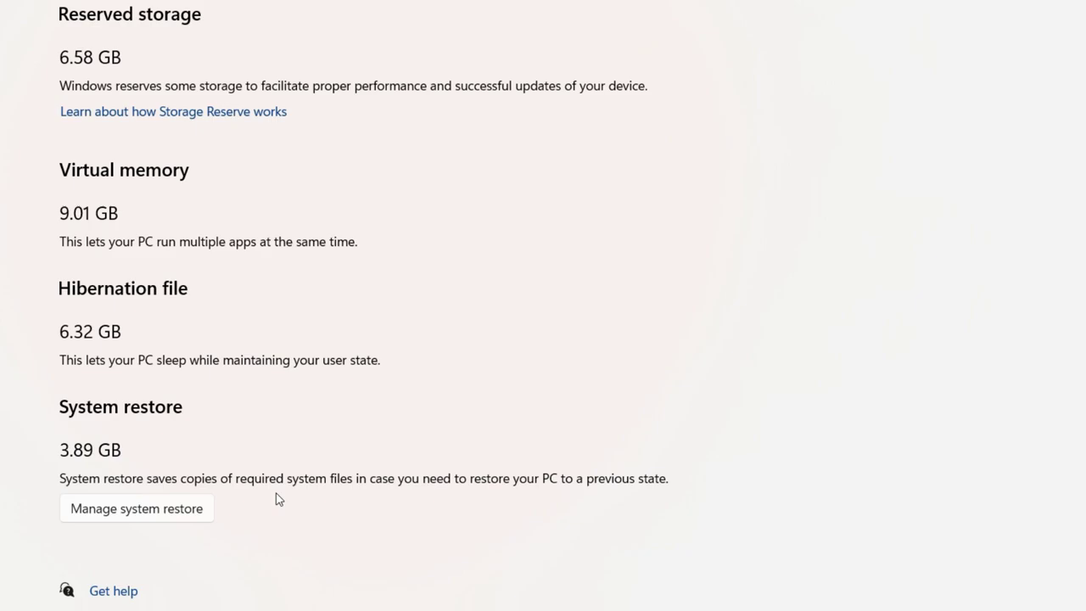
click(131, 519)
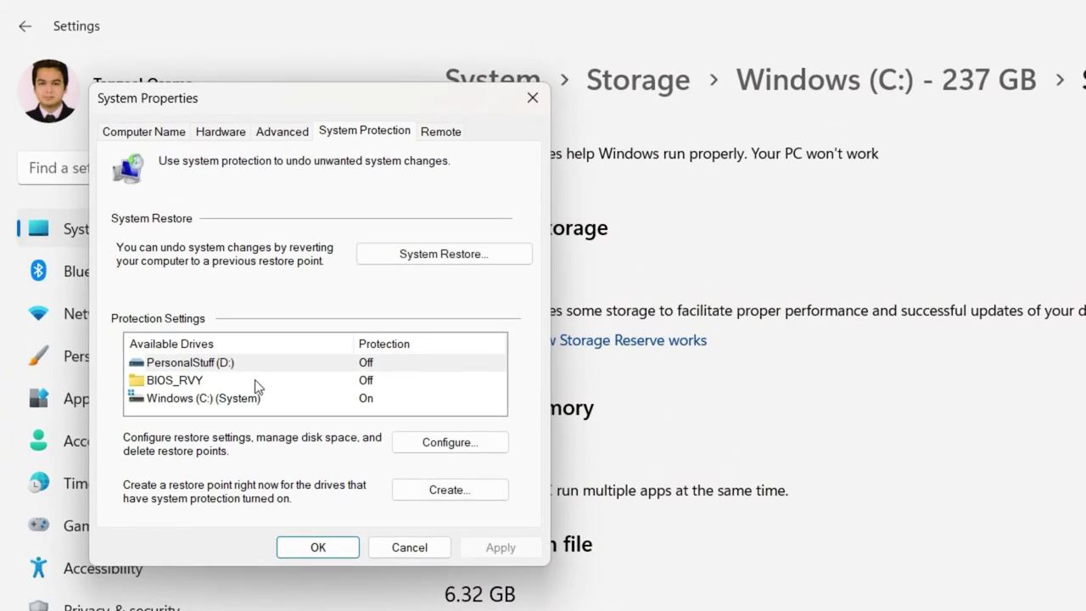
Try adjusting the maximum disk space usage of system protection for the Windows (C:) drive, leaving the dialogs without saving.
click(209, 403)
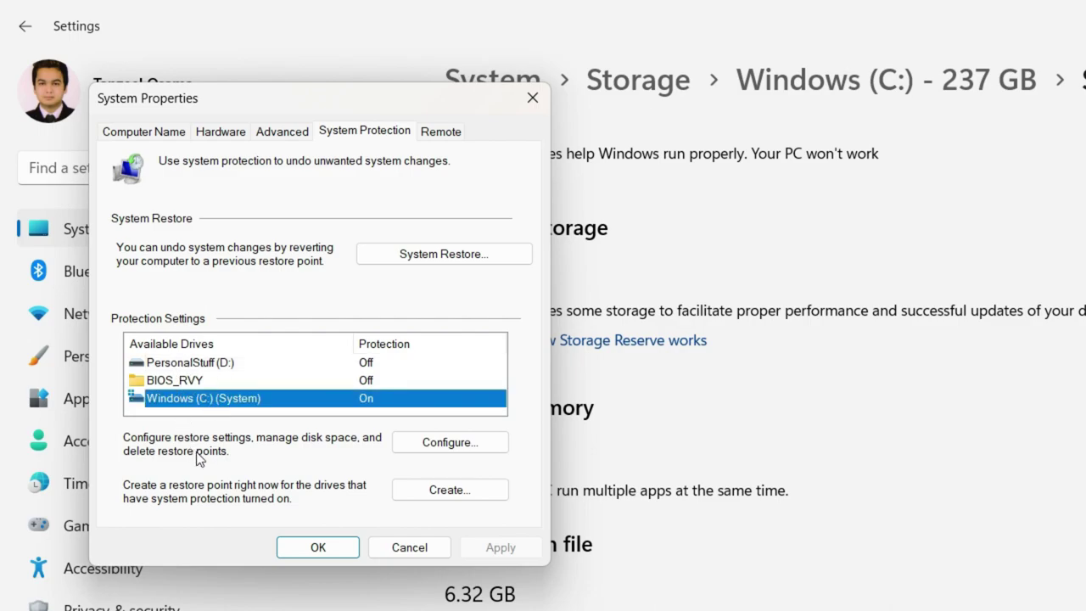
click(417, 448)
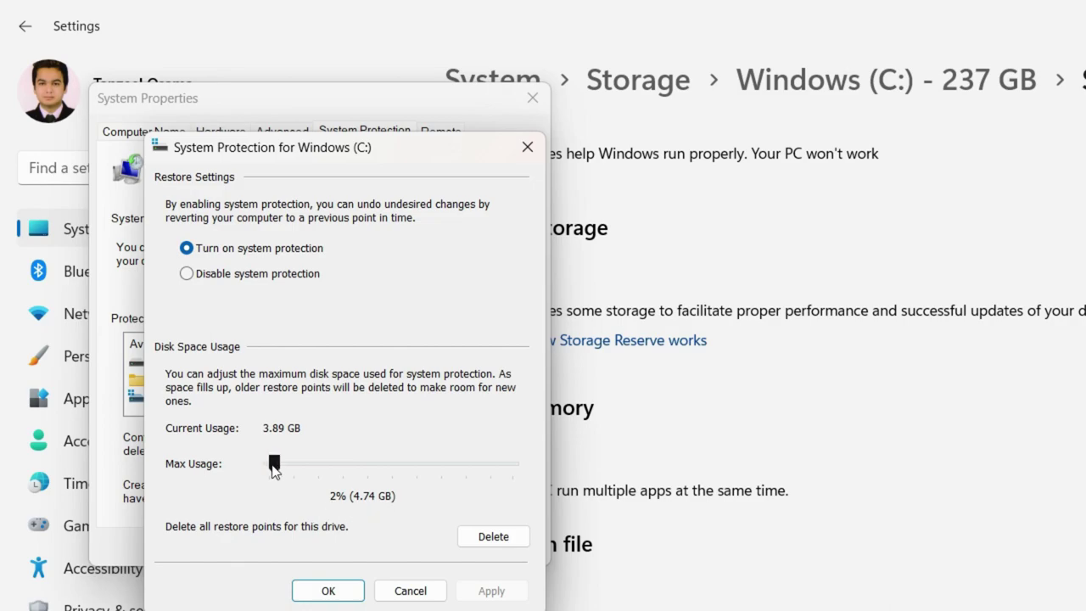
mouse_move(273, 465)
mouse_down()
mouse_move(245, 465)
mouse_move(269, 473)
mouse_up()
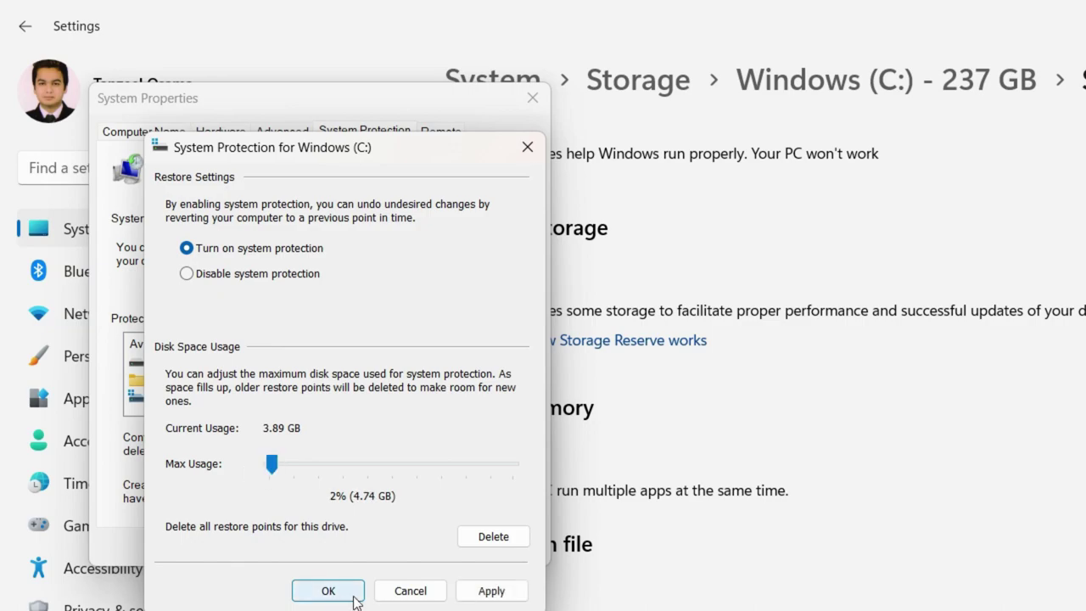
click(393, 596)
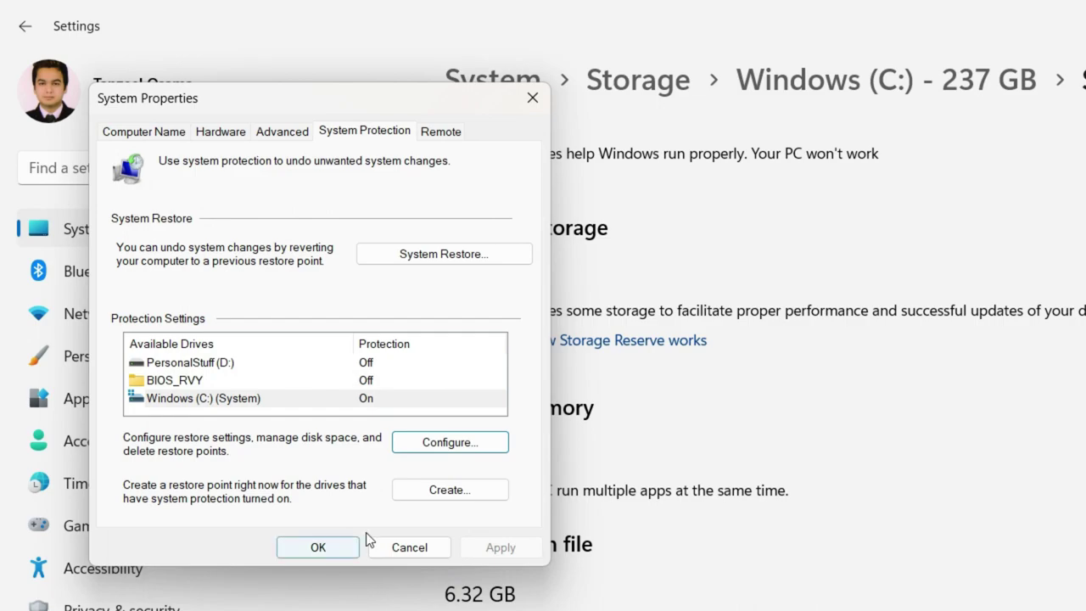
click(377, 546)
Open the .android folder from the Other category in the Windows (C:) storage usage details.
click(857, 80)
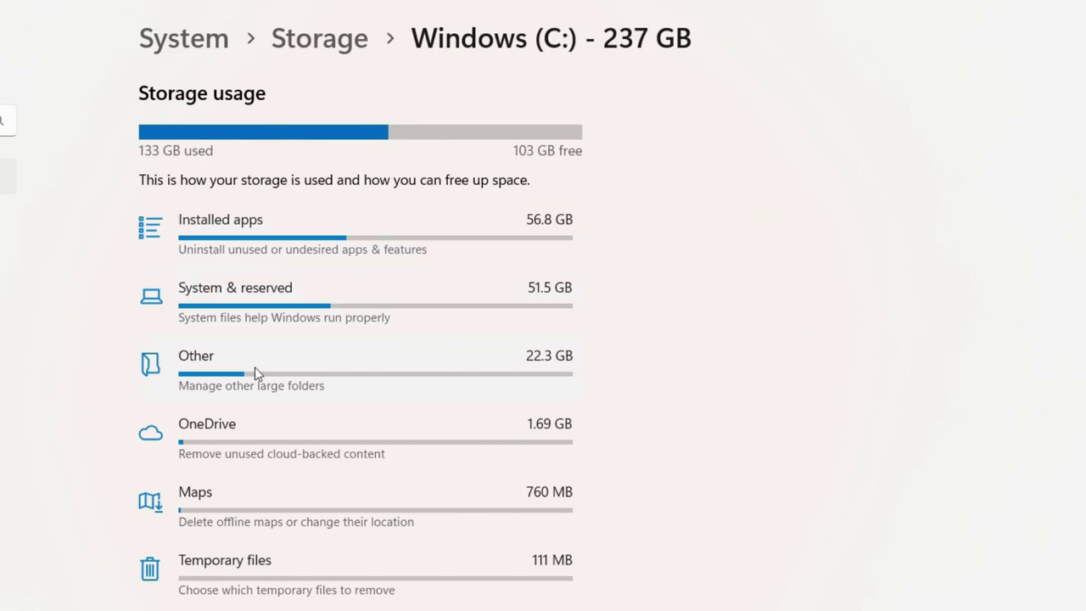
click(309, 380)
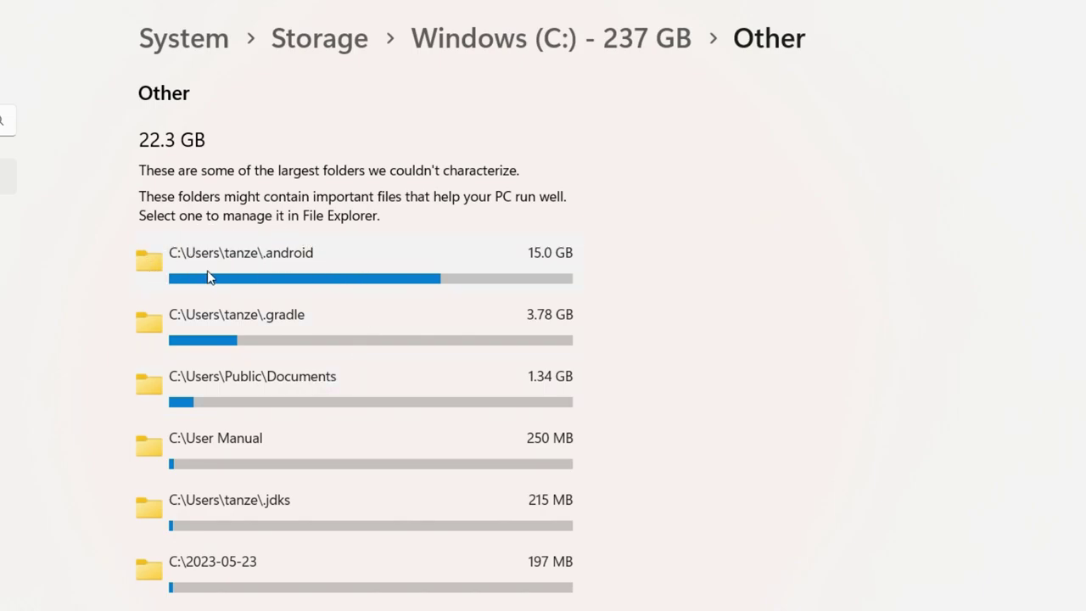
click(247, 270)
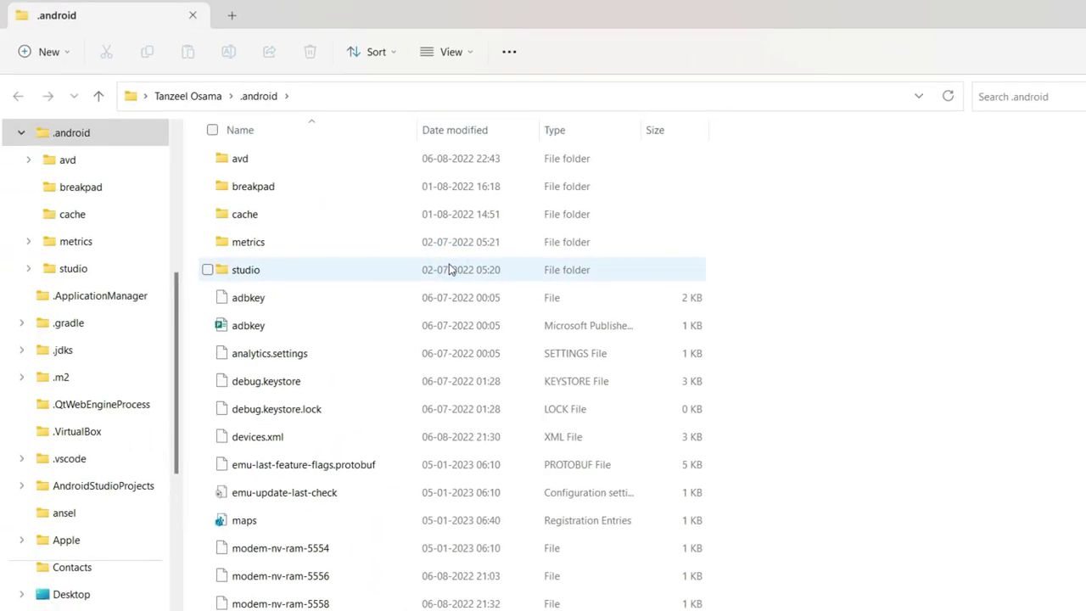
Check the size of the avd folder in its properties.
right_click(242, 159)
click(261, 384)
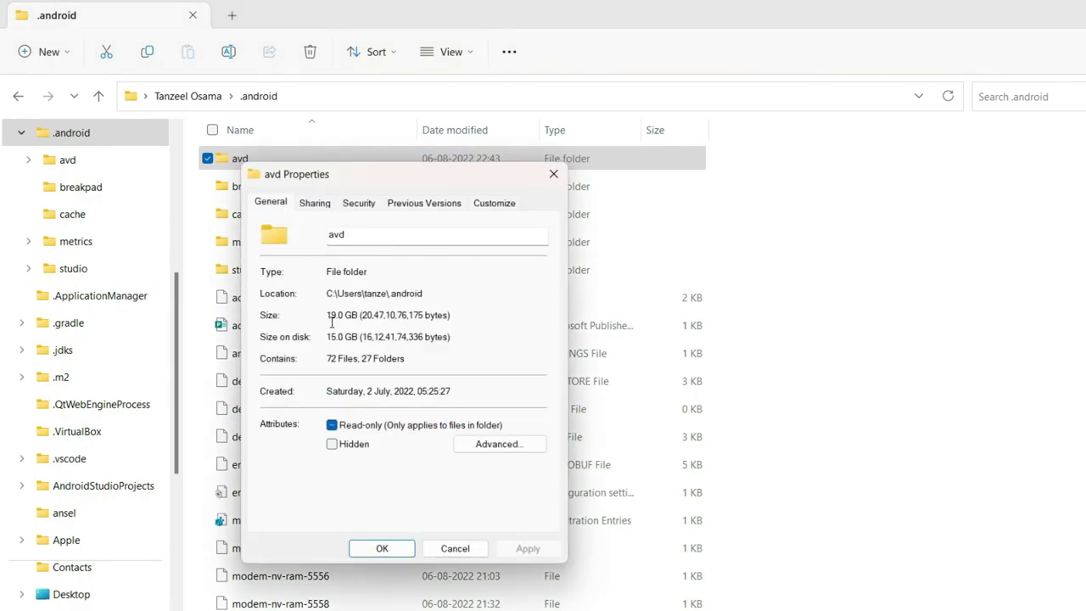
click(453, 548)
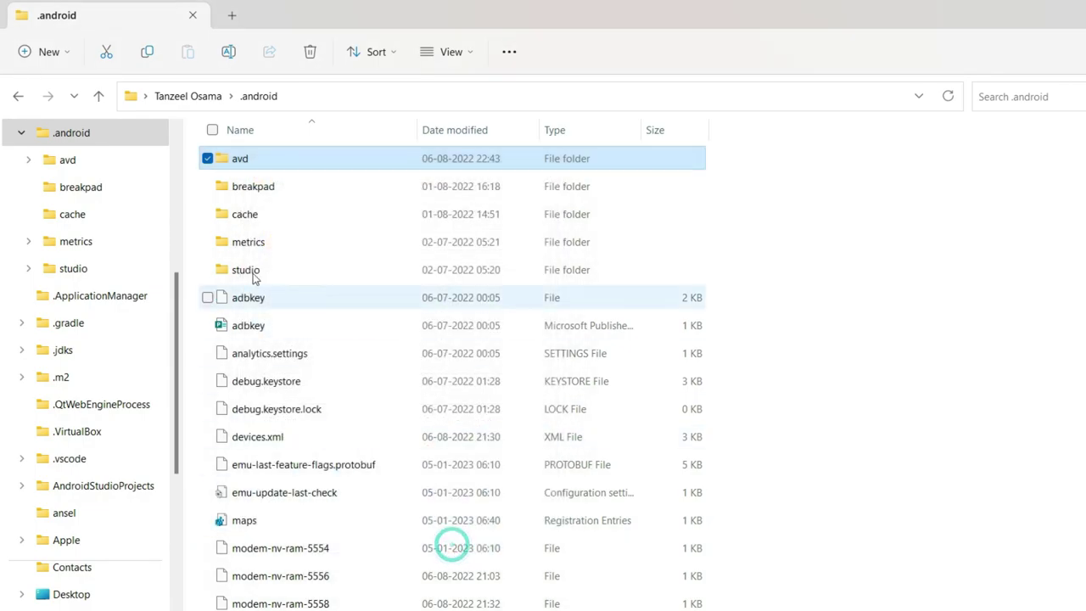
Delete the Pixel_2_XL_API_33.avd and Samsung_M52_API_33_1.avd folders from the avd folder and close the file window.
double_click(242, 161)
click(241, 167)
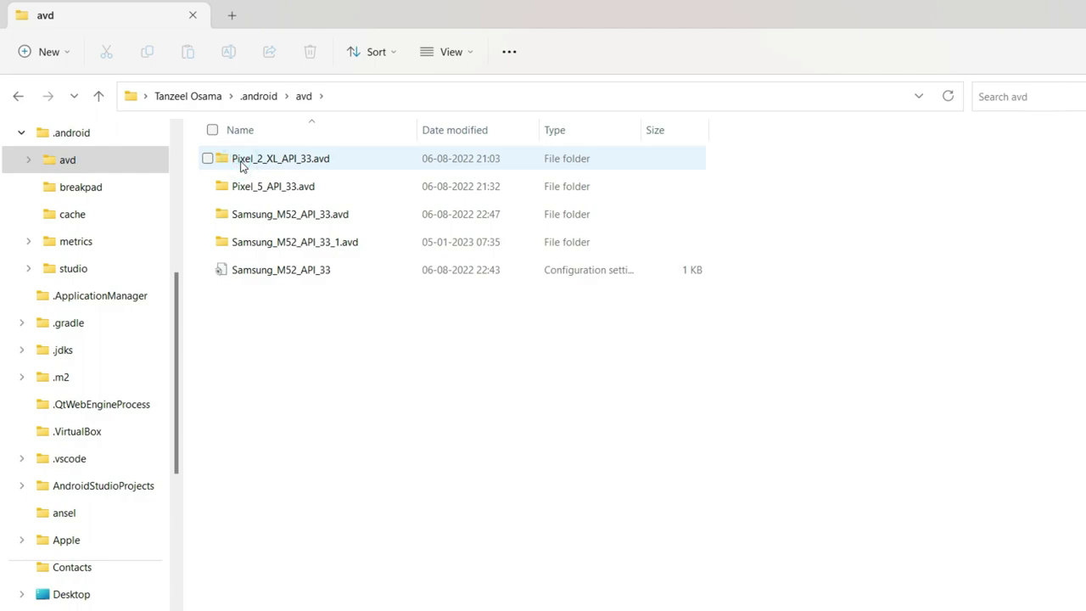
mouse_move(238, 165)
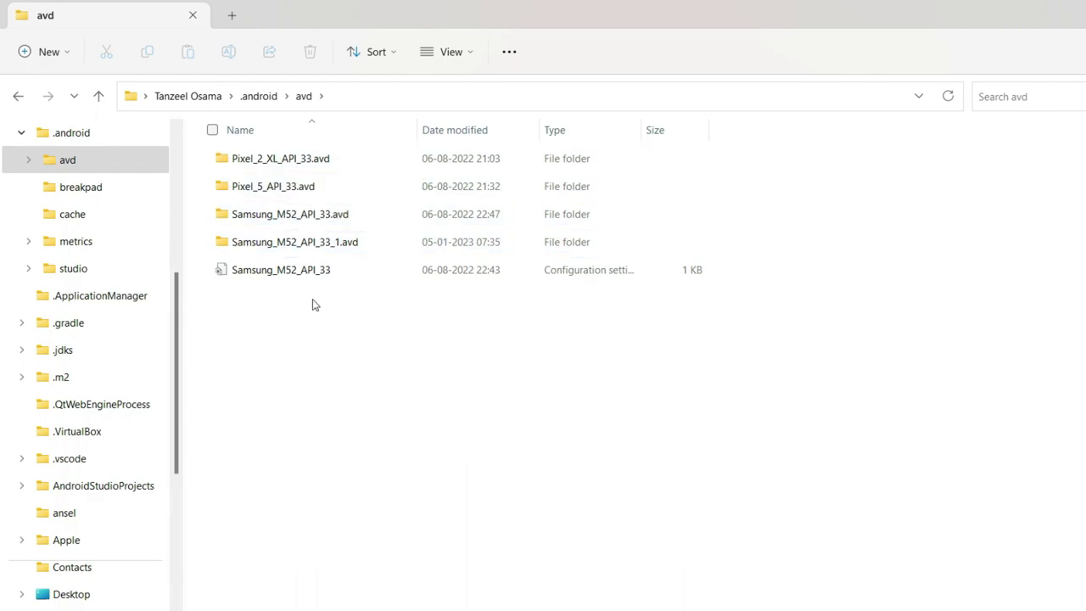
click(208, 241)
click(207, 160)
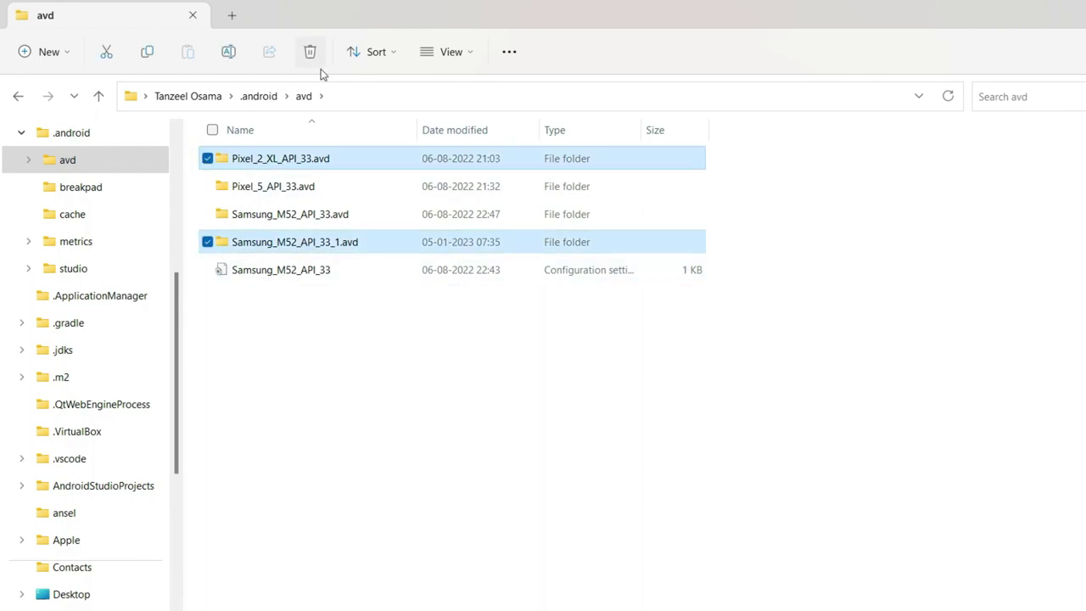
click(311, 56)
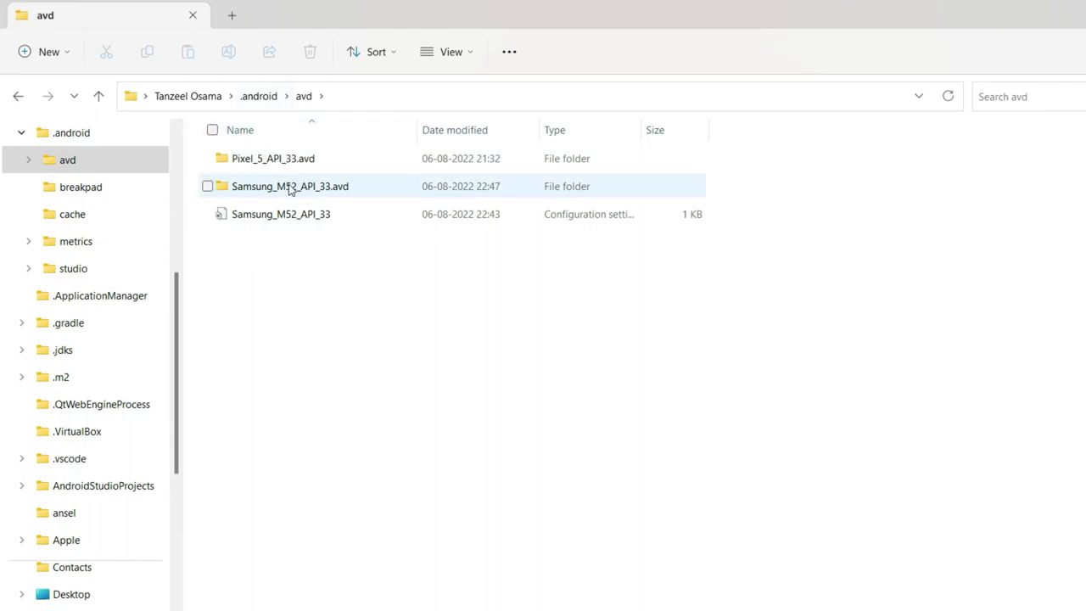
click(192, 17)
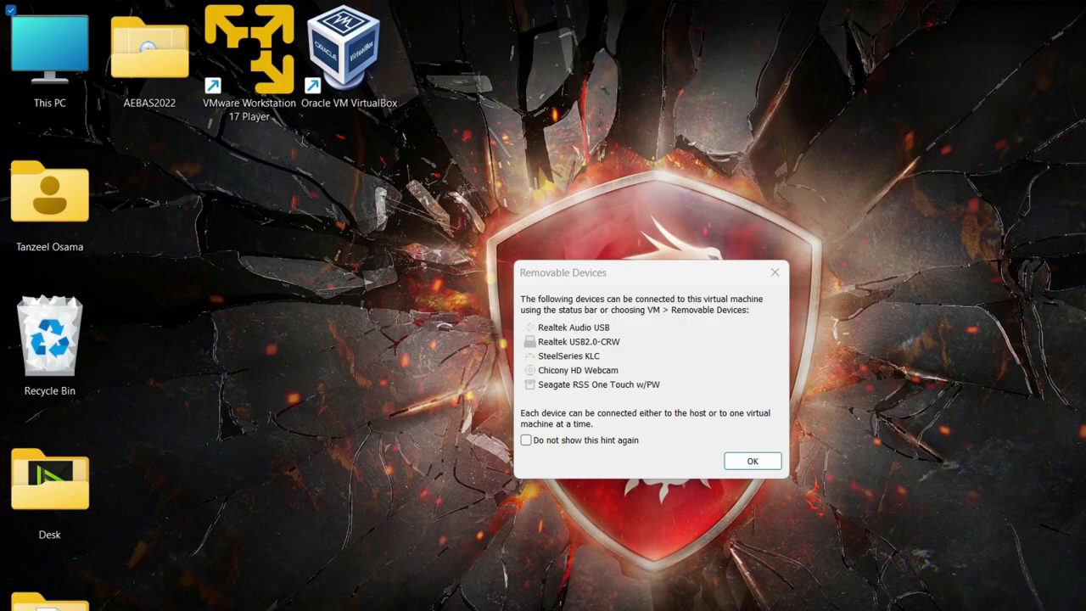
Dismiss the Removable Devices hint and empty the Recycle Bin to permanently delete the two removed folders.
click(746, 461)
right_click(66, 381)
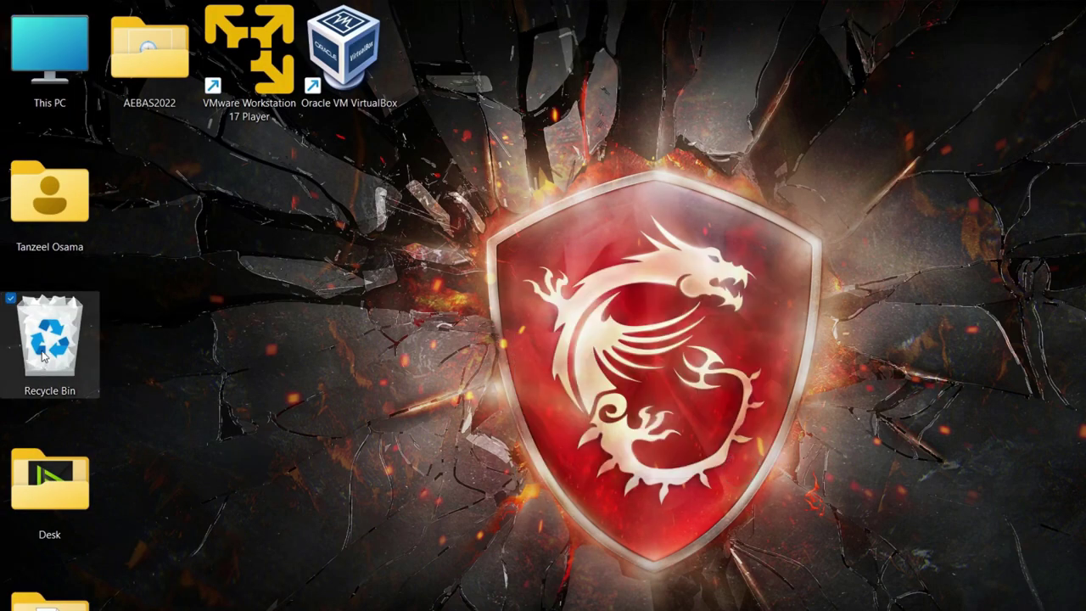
click(100, 409)
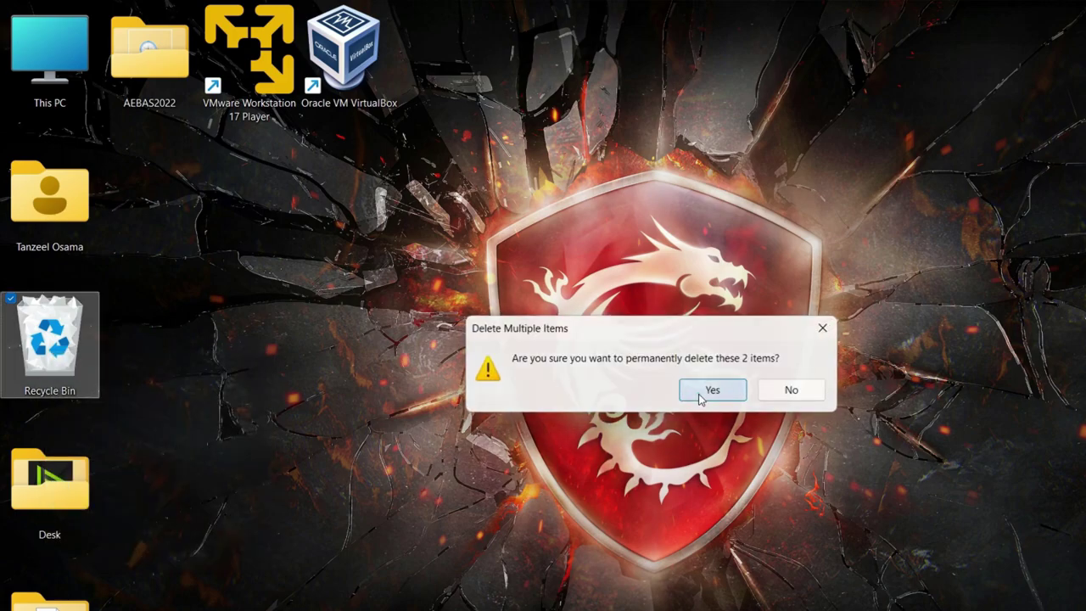
click(703, 390)
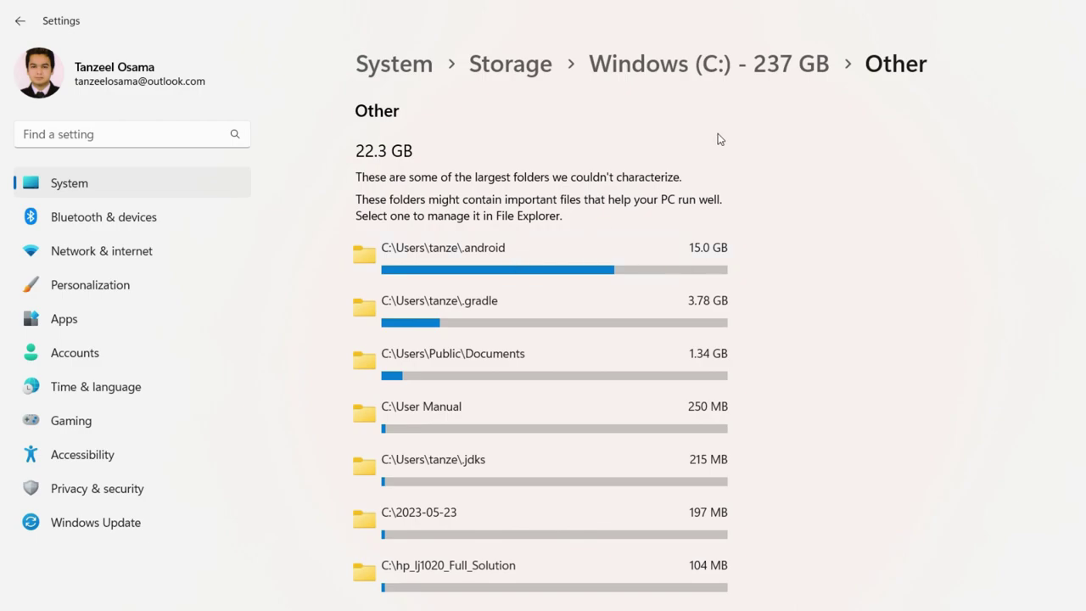
Refresh the Other category of the Windows (C:) storage usage and open the Wondershare folder inside C:\Users\Public\Documents.
click(675, 68)
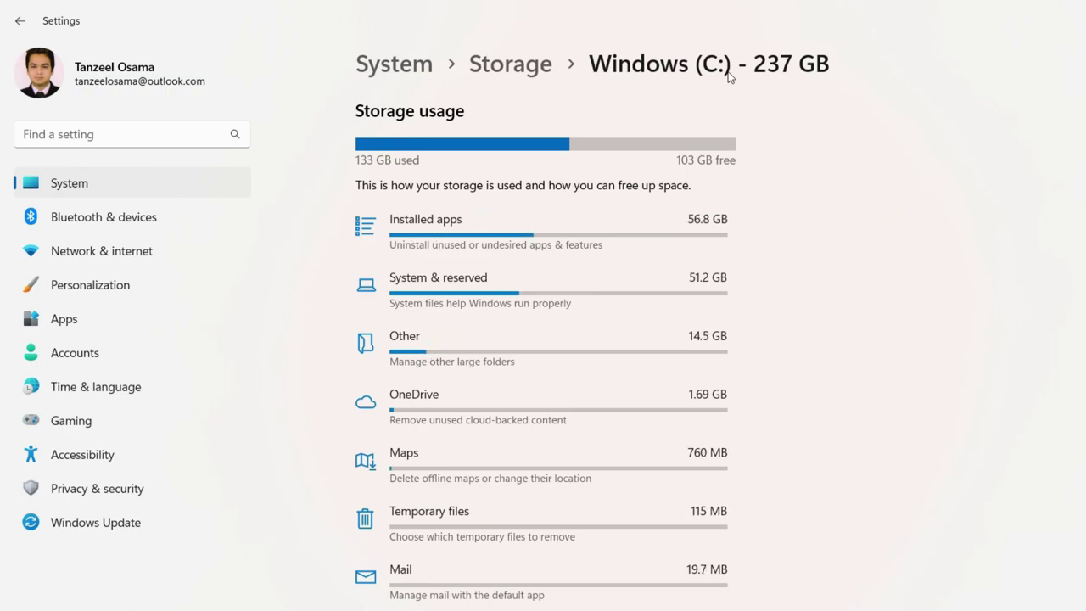
click(455, 347)
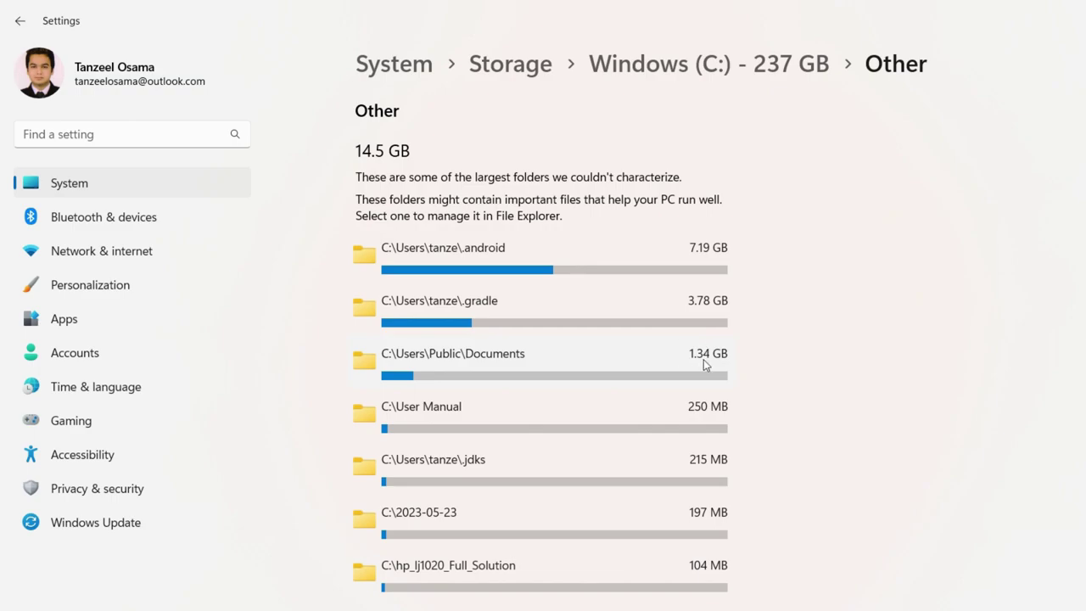
click(570, 364)
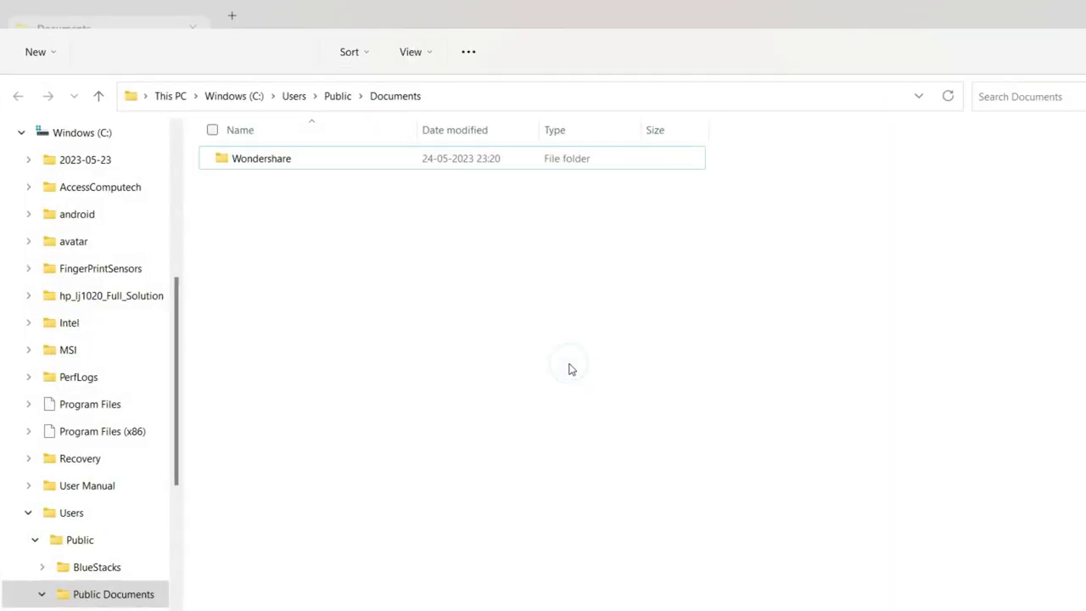
double_click(269, 165)
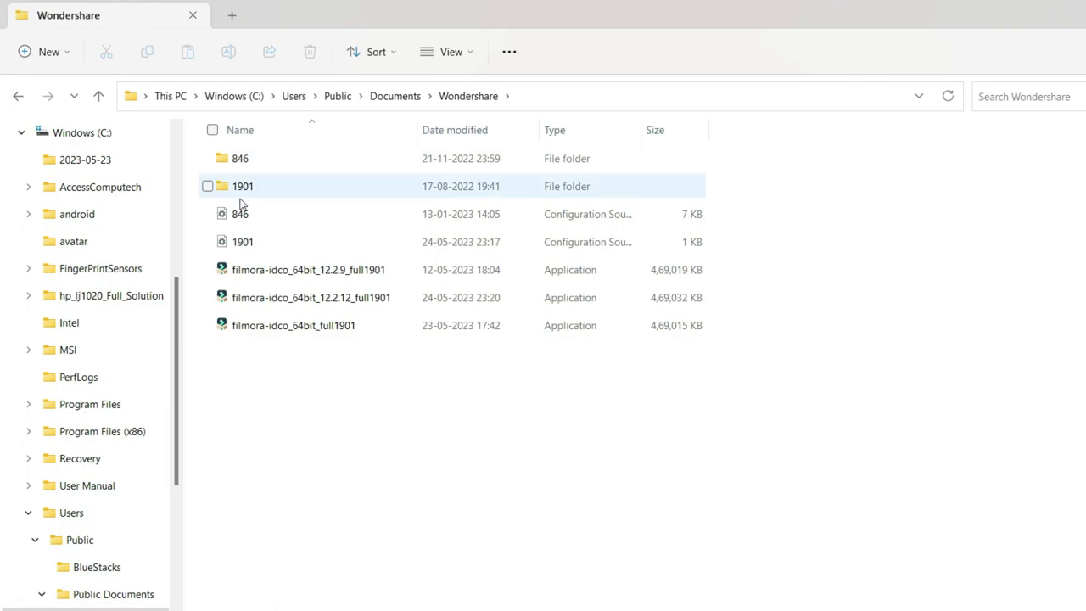
Delete the three filmora-idco_64bit setup applications from the Wondershare folder and go back up to the Public folder.
click(207, 270)
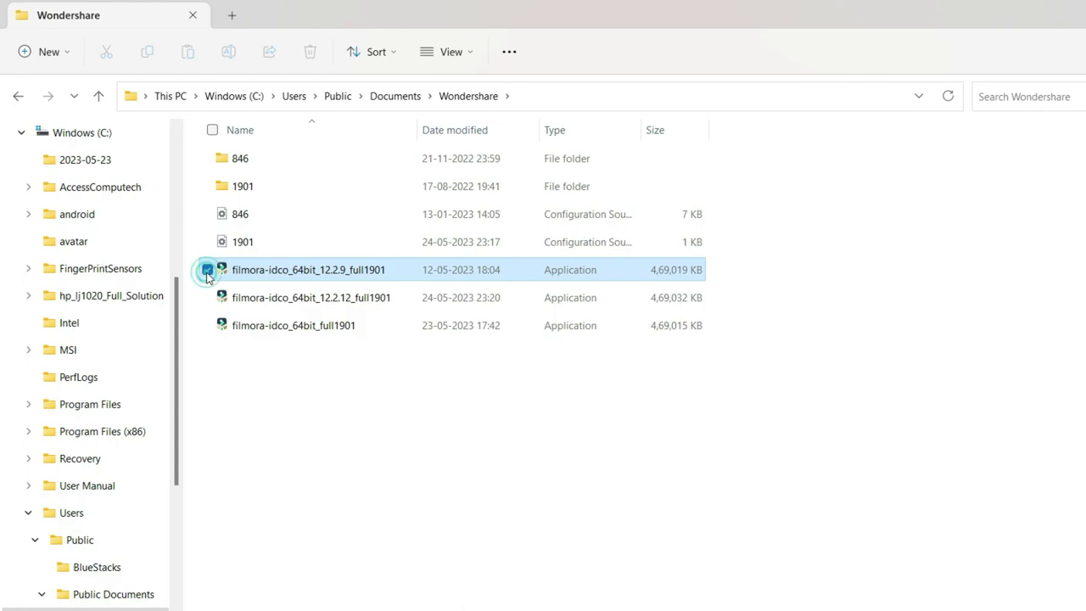
click(207, 297)
click(207, 325)
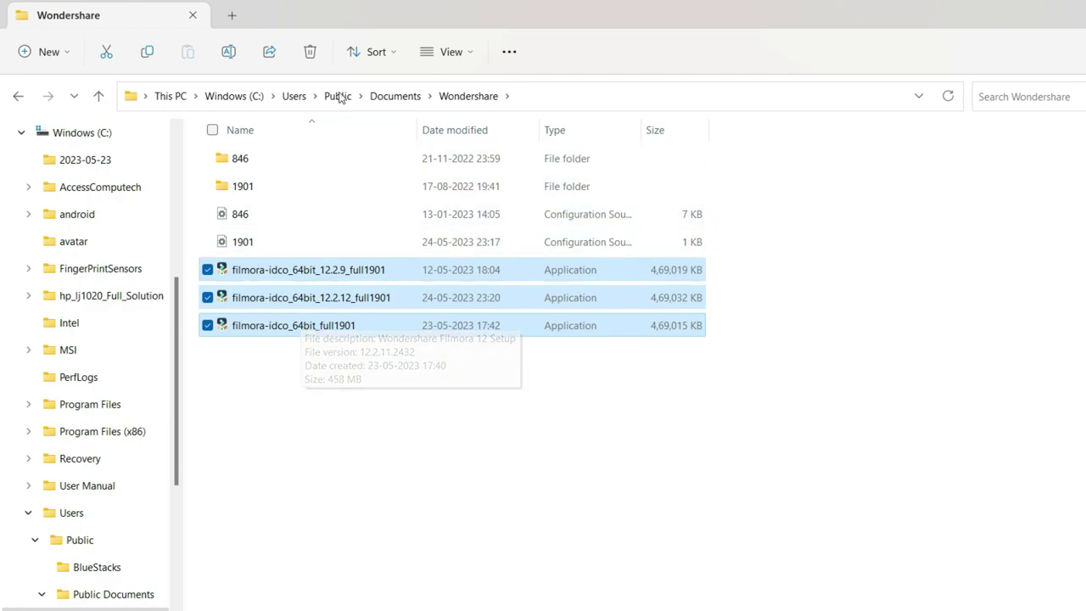
click(310, 52)
click(337, 95)
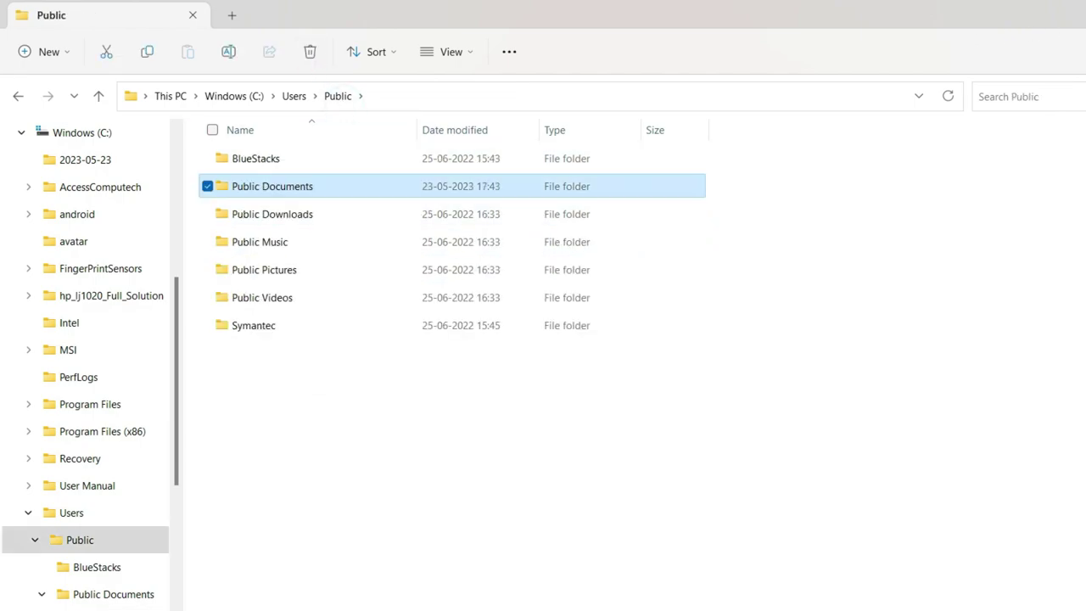
Empty the Recycle Bin again to permanently delete the three Filmora setup files.
key(alt+Tab)
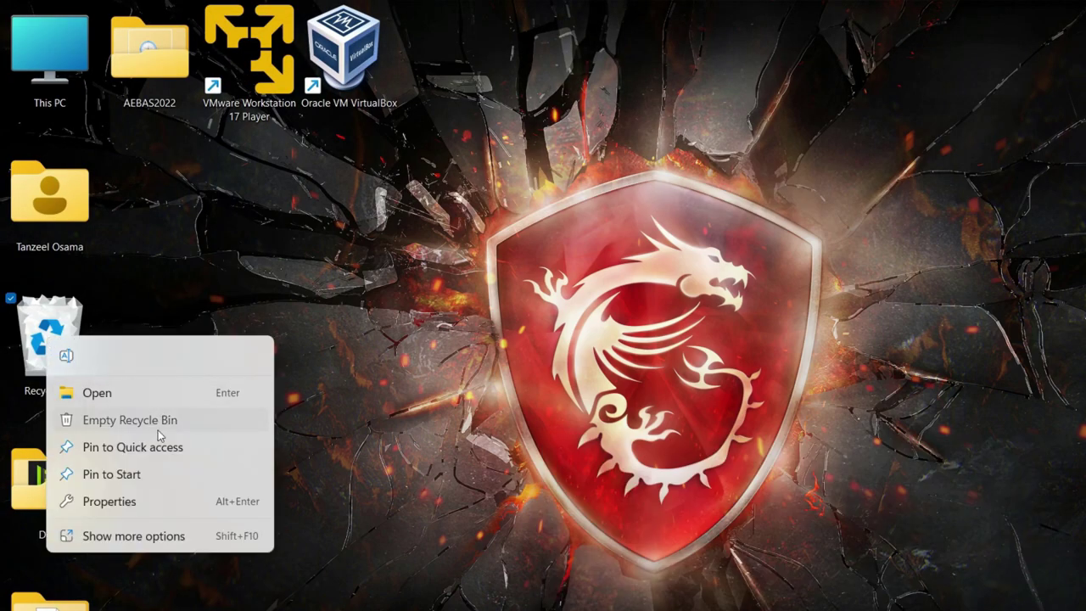
click(158, 420)
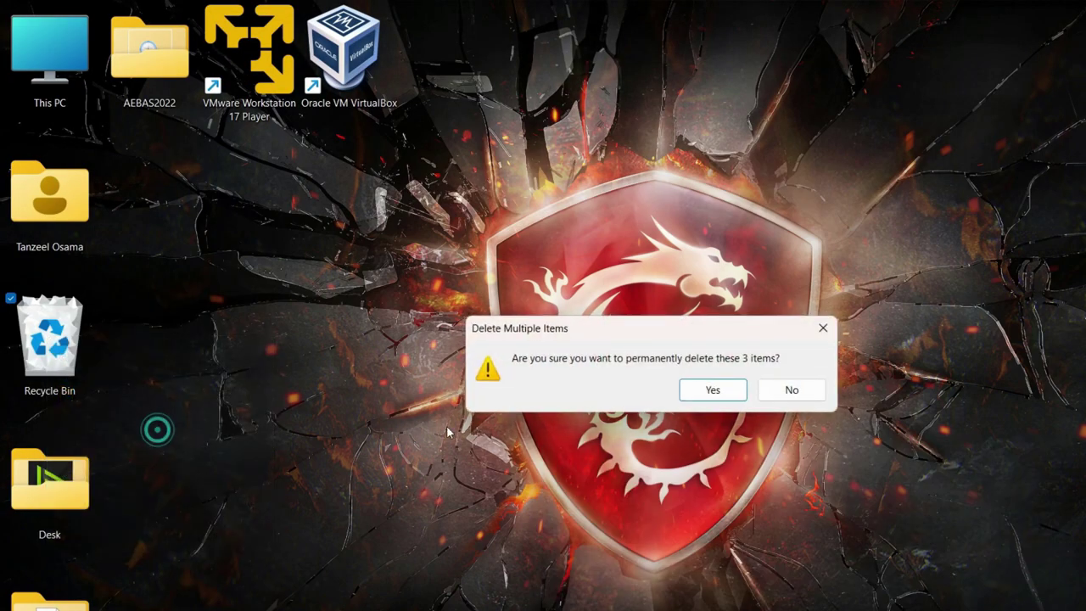
click(711, 389)
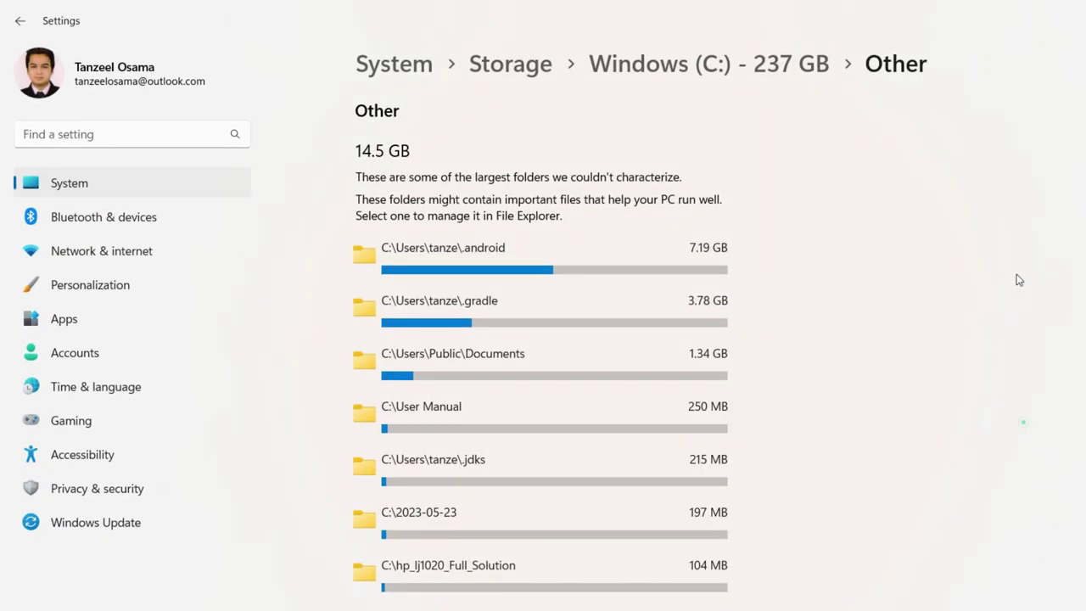
Recheck the Windows (C:) storage usage and the folder sizes in its Other category, and return to the Storage overview.
click(689, 71)
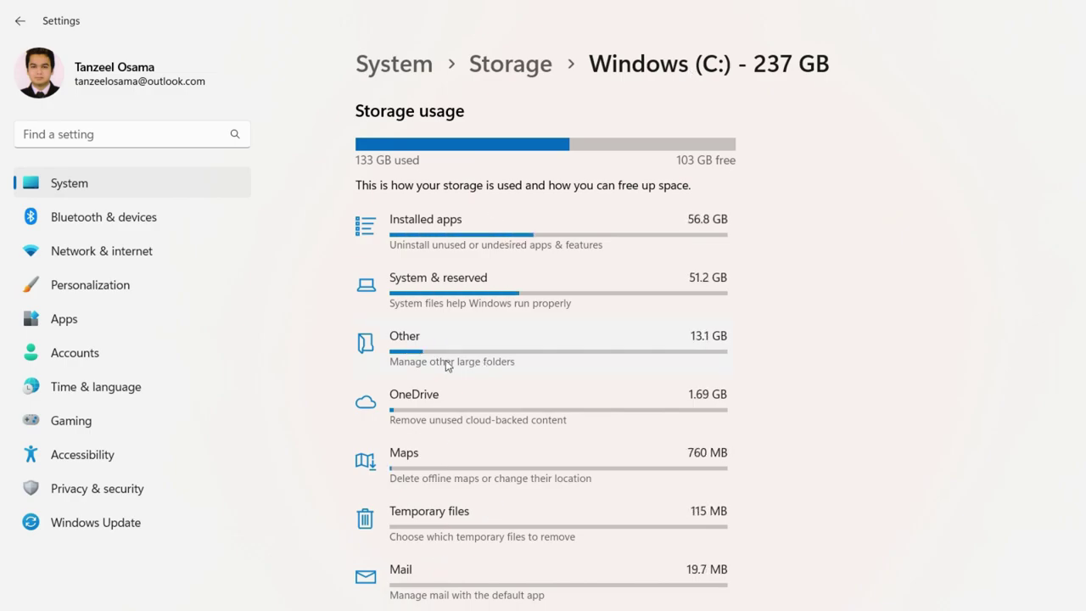
click(479, 346)
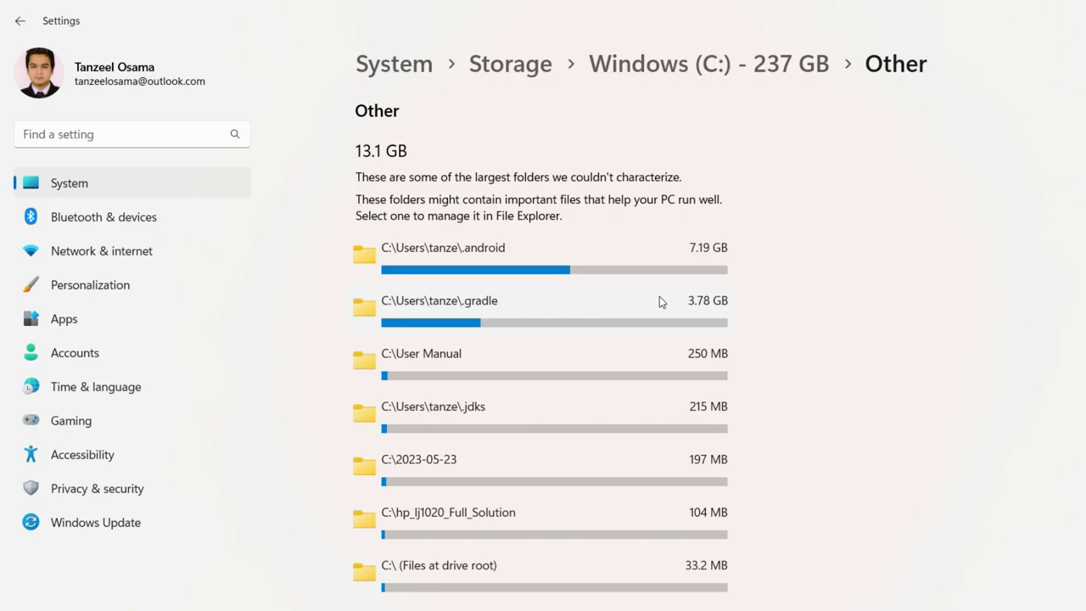
click(691, 66)
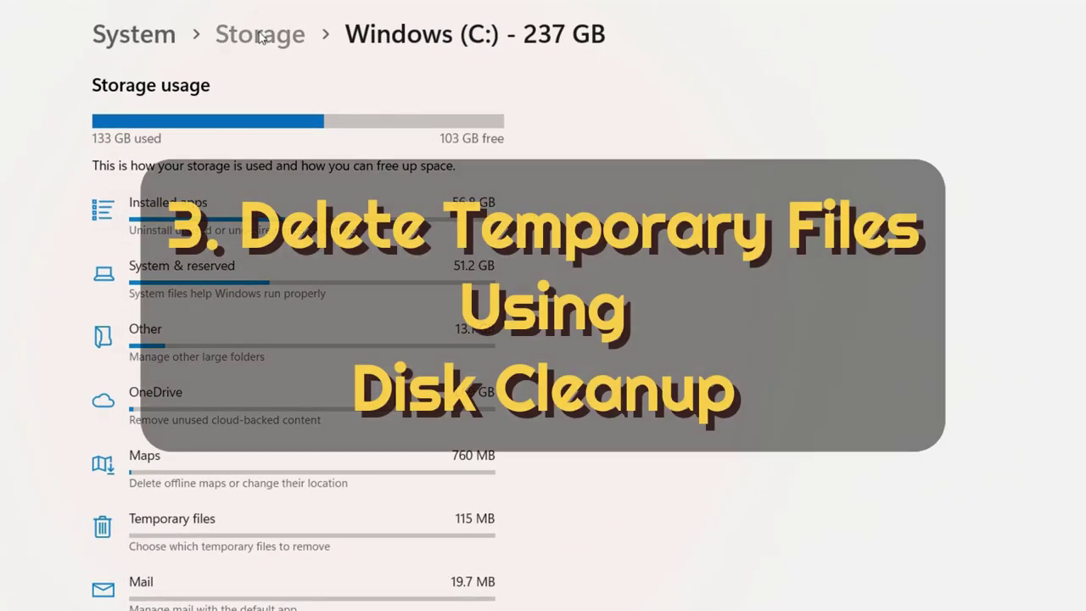
click(513, 66)
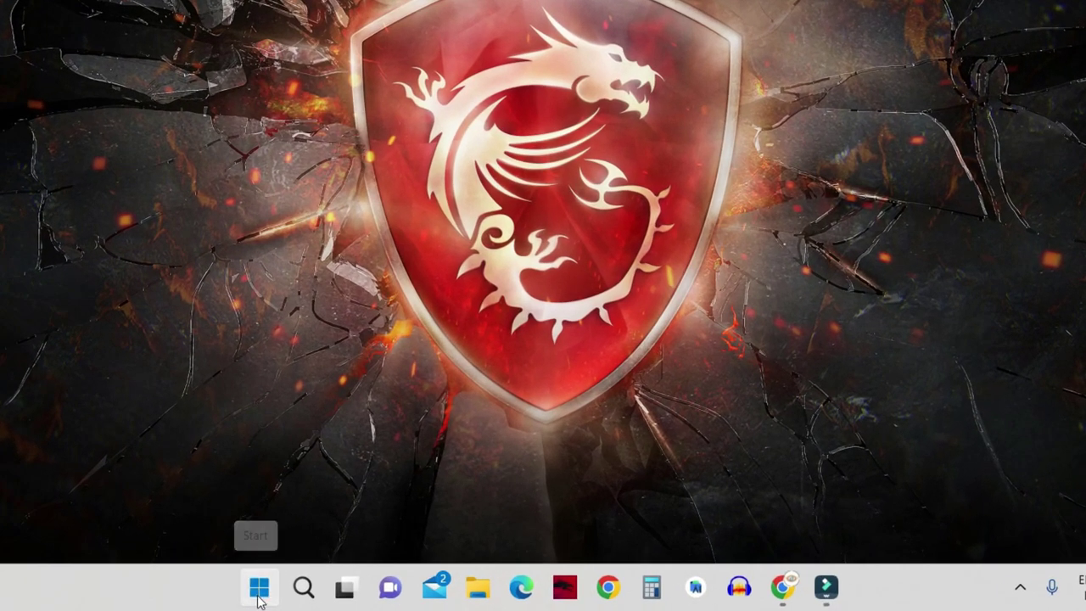
Search for "disk", launch Disk Cleanup and start it for the Windows (C:) drive.
click(259, 598)
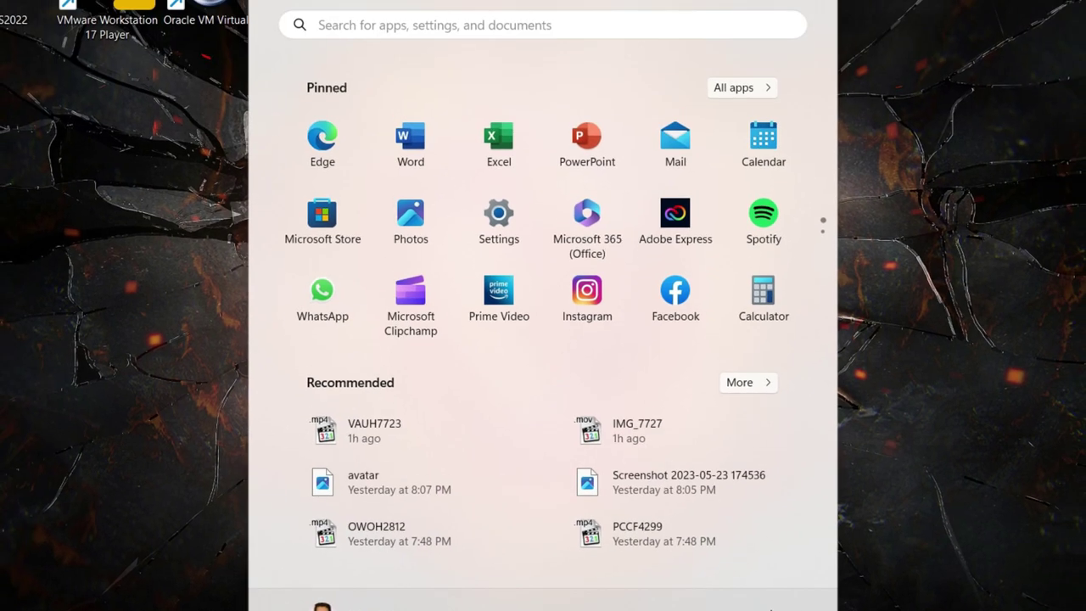
text(disk)
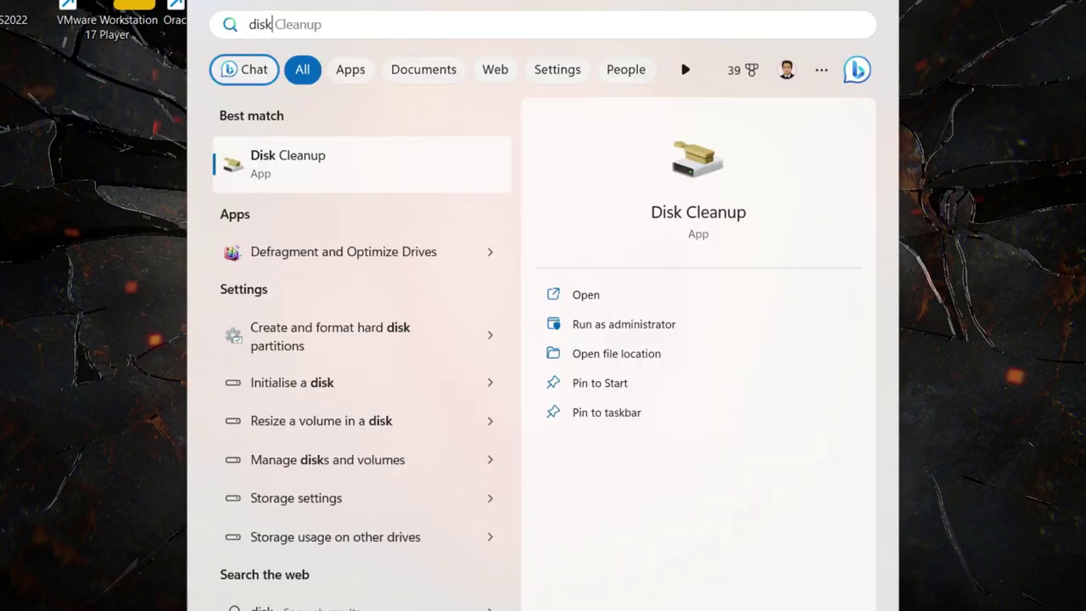
click(272, 177)
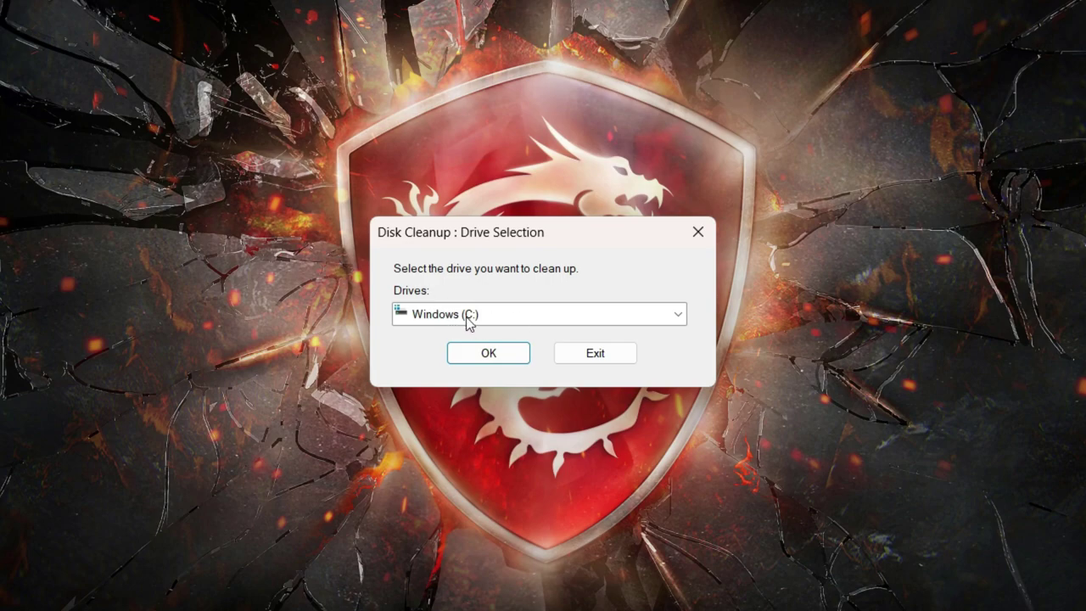
click(487, 353)
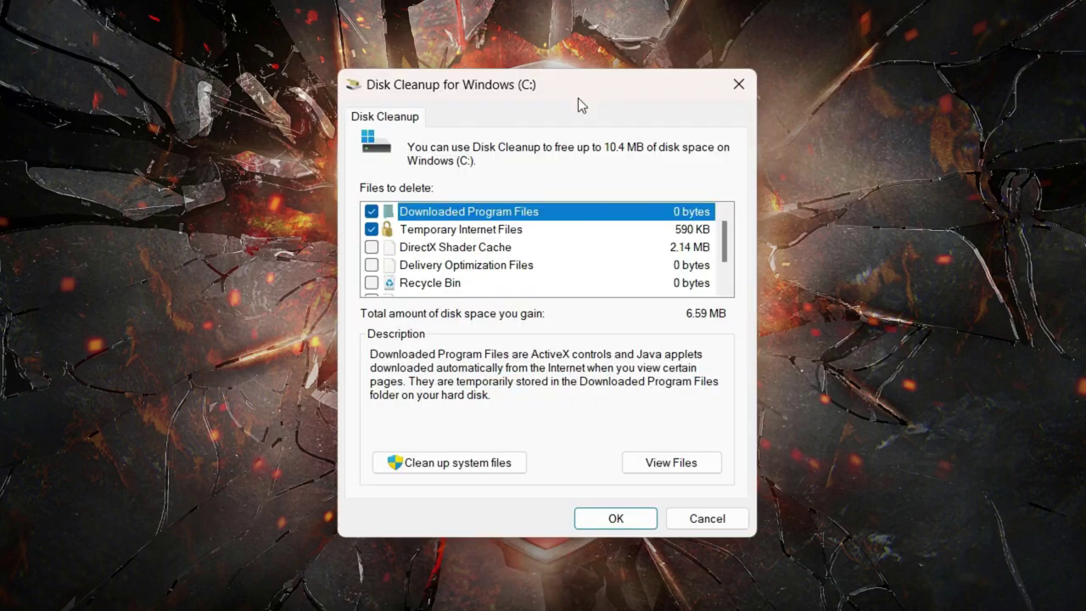
Run the system files cleanup scan for Windows (C:) and delete all but the most recent restore point.
click(443, 468)
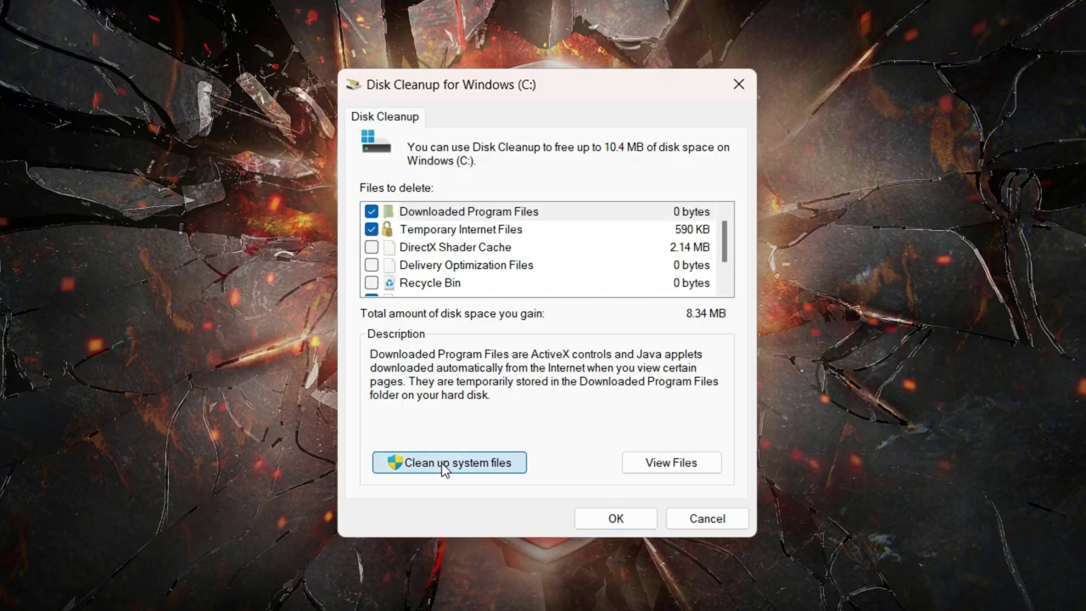
click(490, 355)
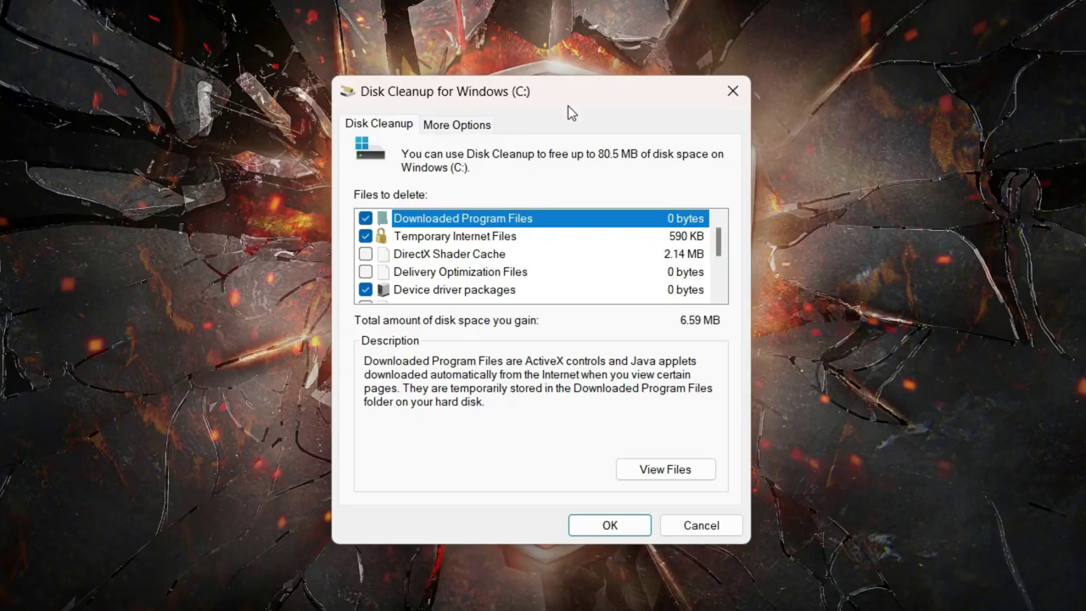
click(460, 133)
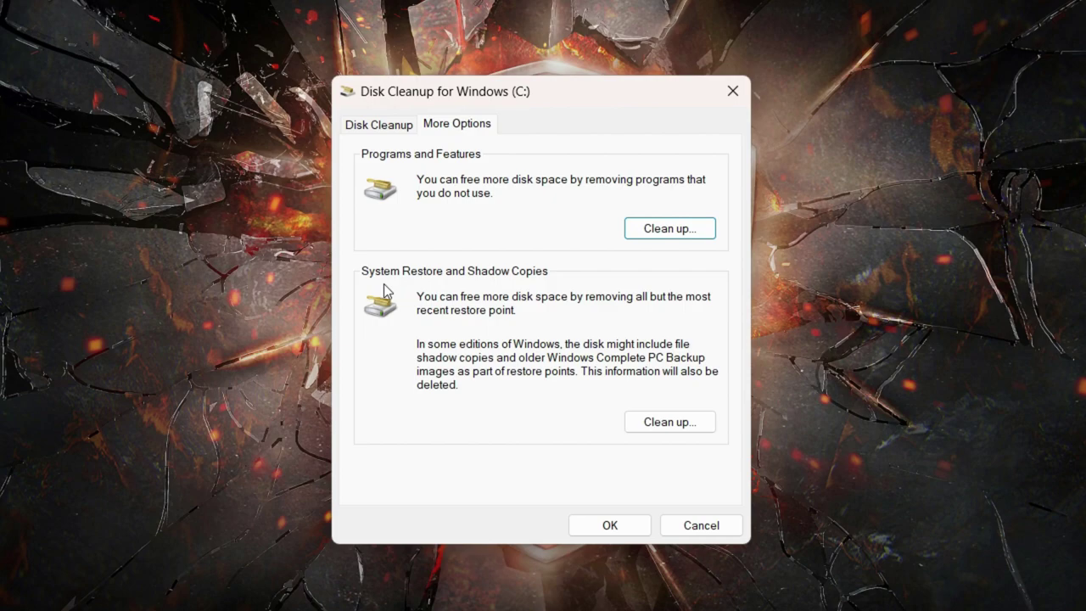
click(664, 424)
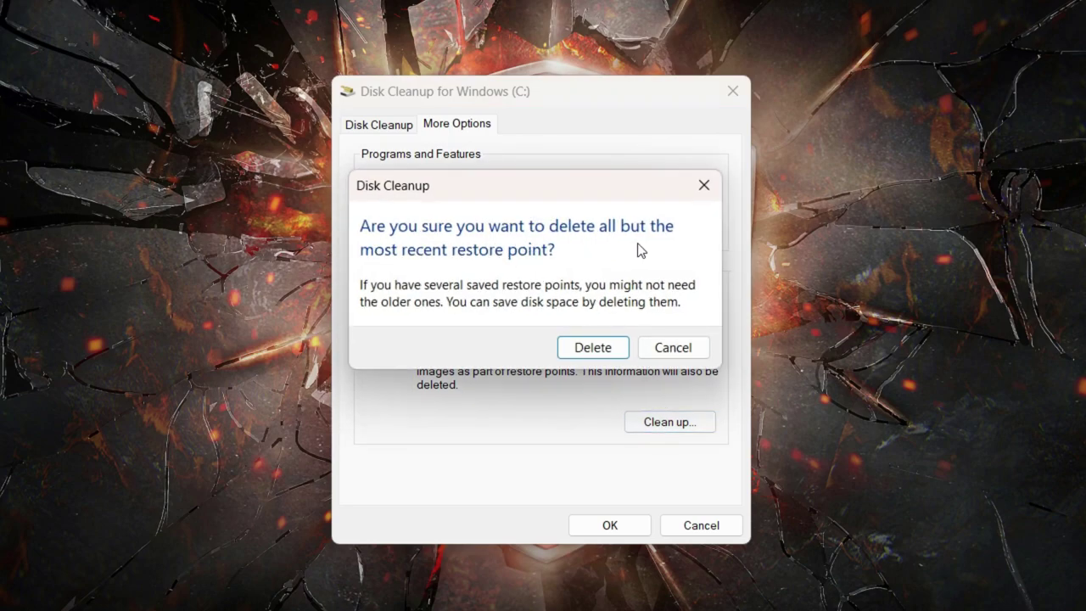
click(604, 348)
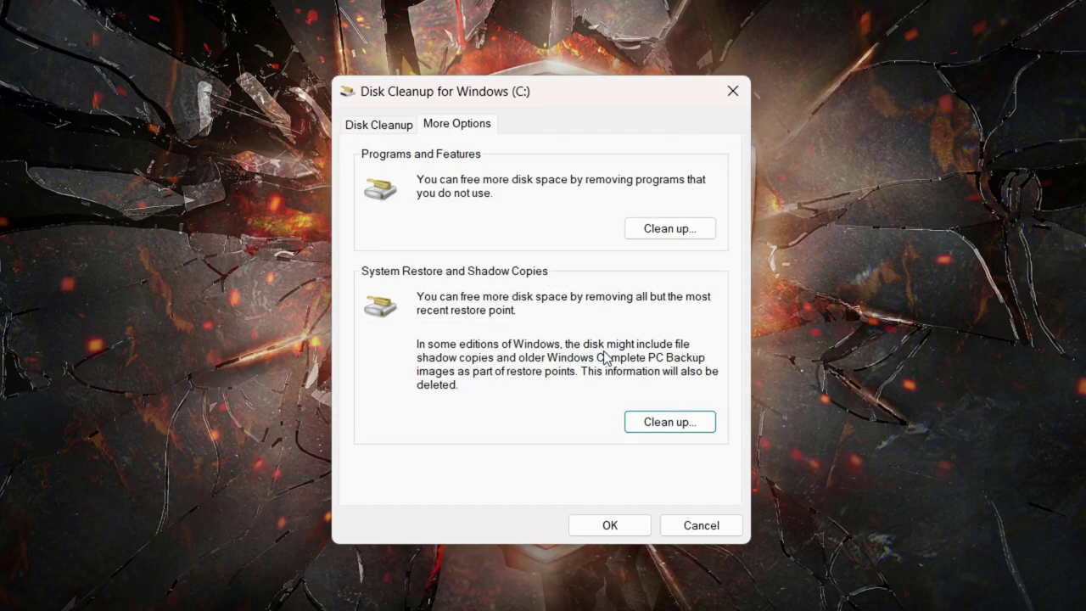
Include all the unselected file categories, down to System recovery log files, in the Disk Cleanup list and permanently delete the files.
click(379, 130)
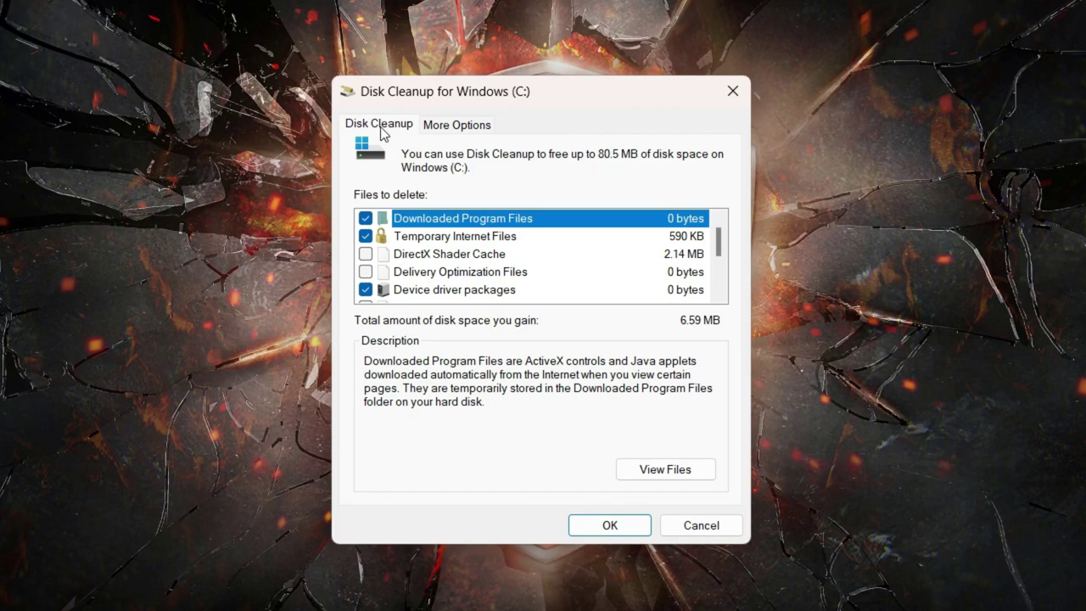
click(365, 256)
click(365, 272)
scroll(366, 271, down, 1)
click(366, 253)
click(365, 271)
click(365, 289)
scroll(366, 290, down, 1)
click(365, 289)
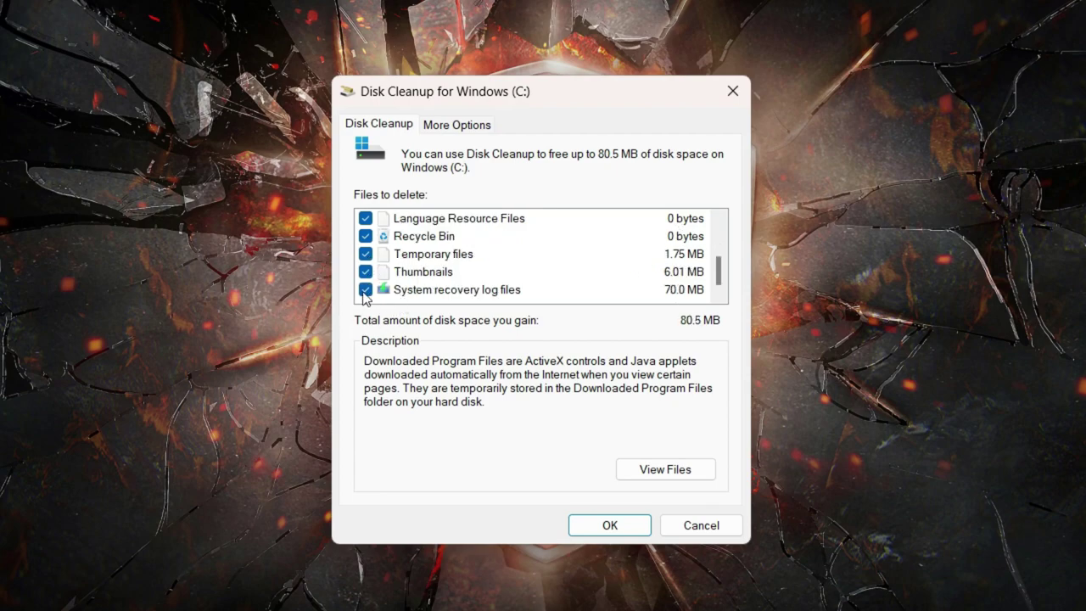
click(610, 525)
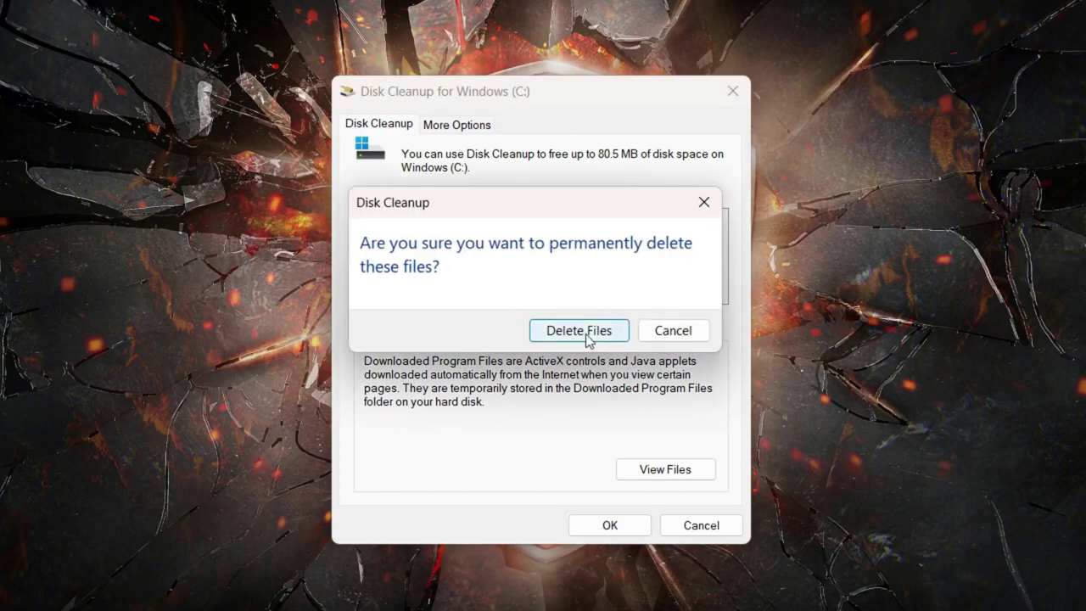
click(581, 332)
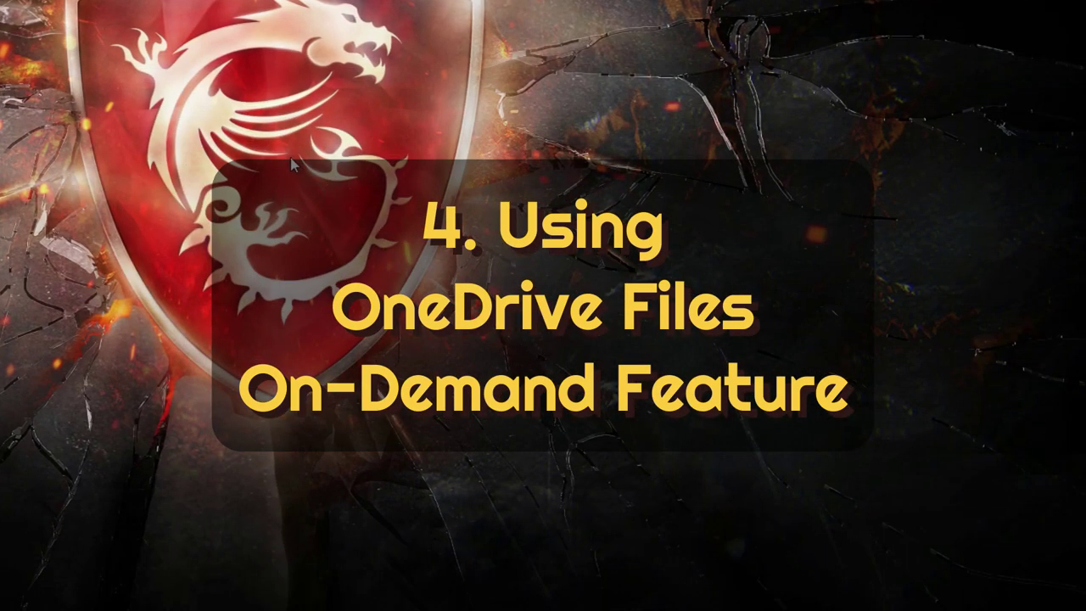
Open the OneDrive settings from its hidden notification area entry.
mouse_move(739, 607)
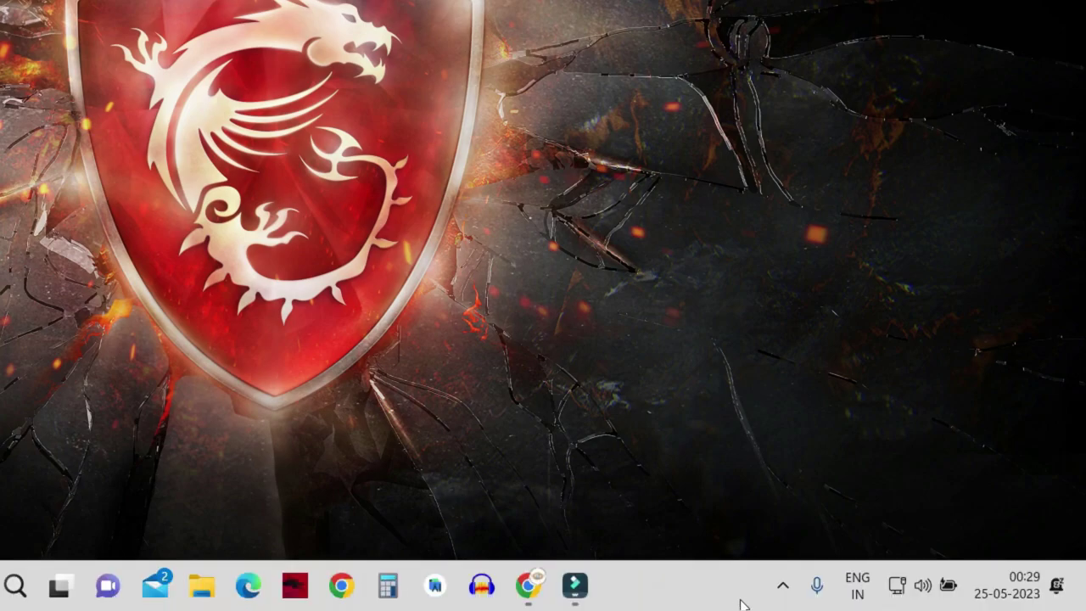
click(783, 592)
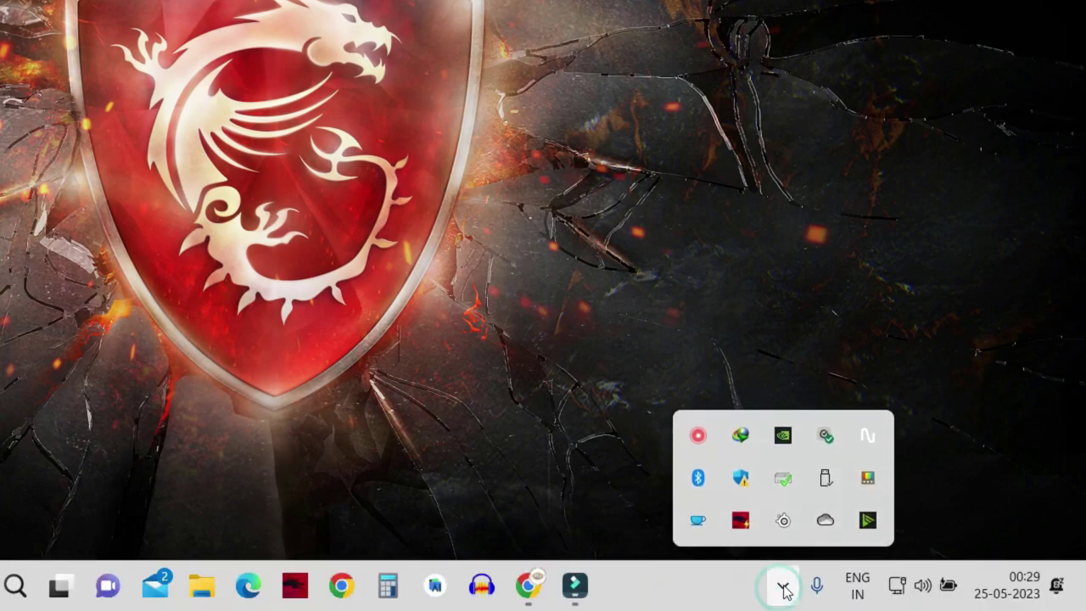
right_click(827, 523)
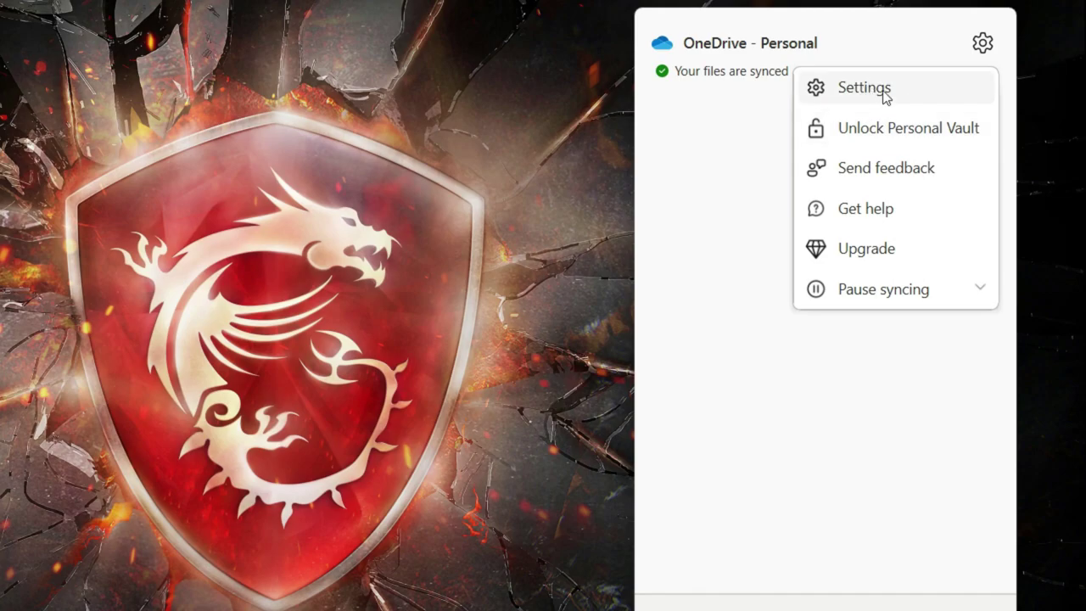
click(874, 91)
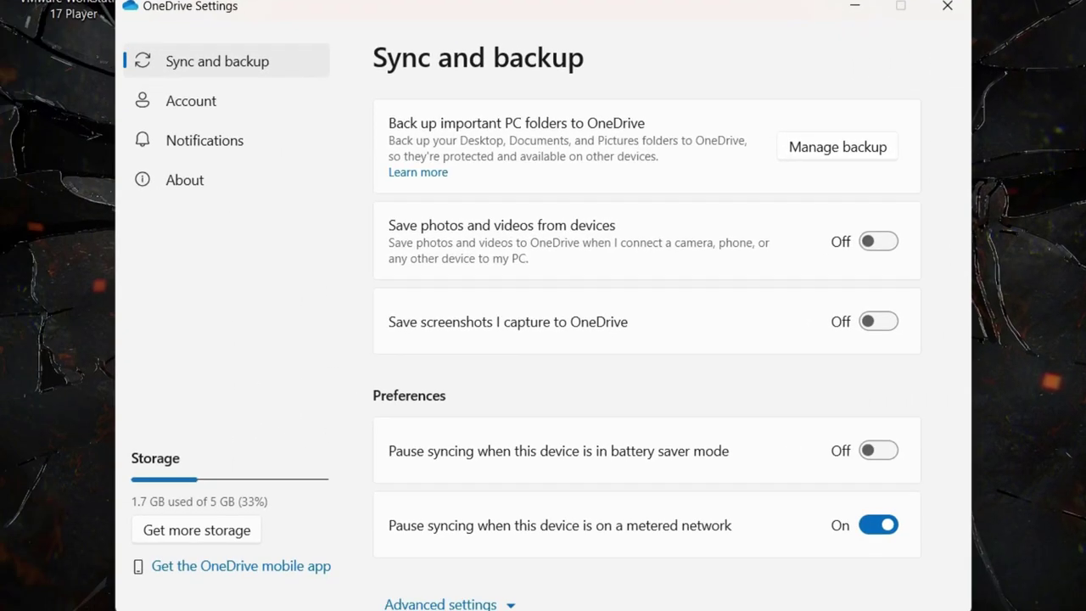
Free up disk space with Files On-Demand in the advanced Sync and backup settings, making all OneDrive files online-only.
click(203, 59)
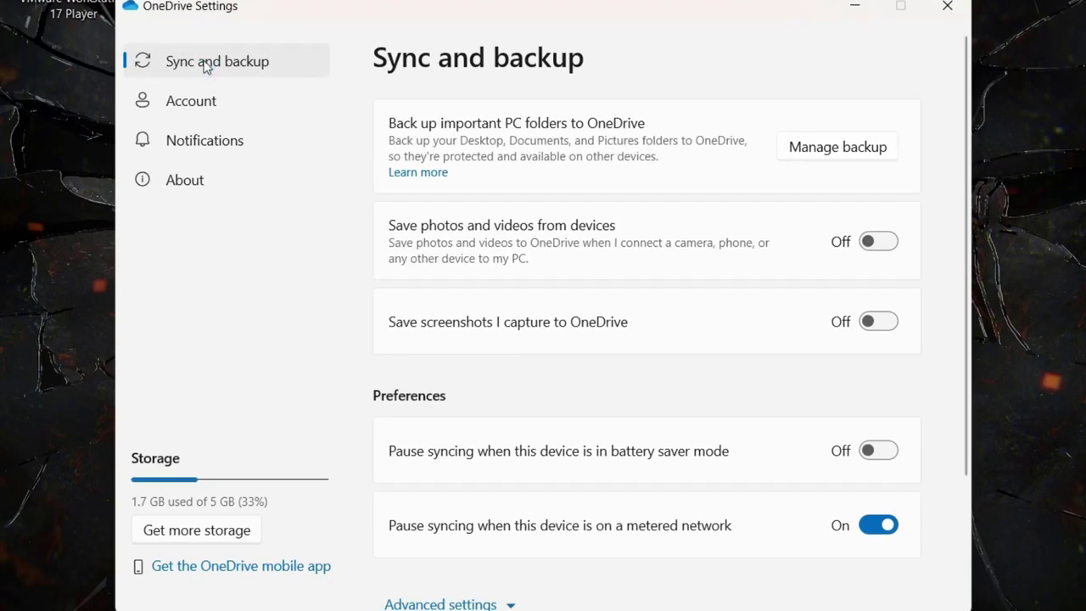
scroll(649, 353, down, 3)
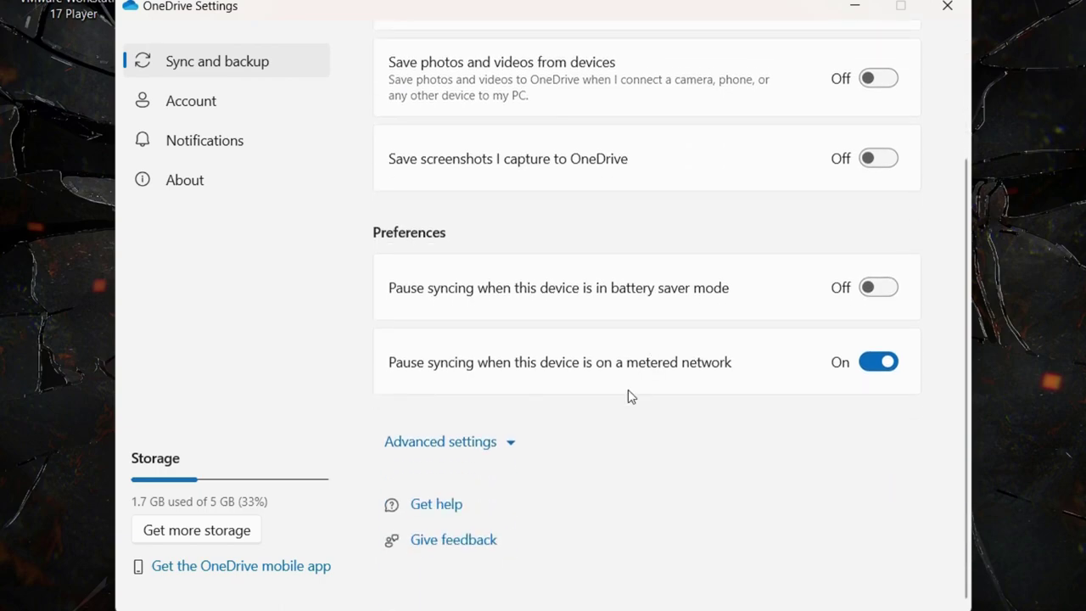
click(487, 445)
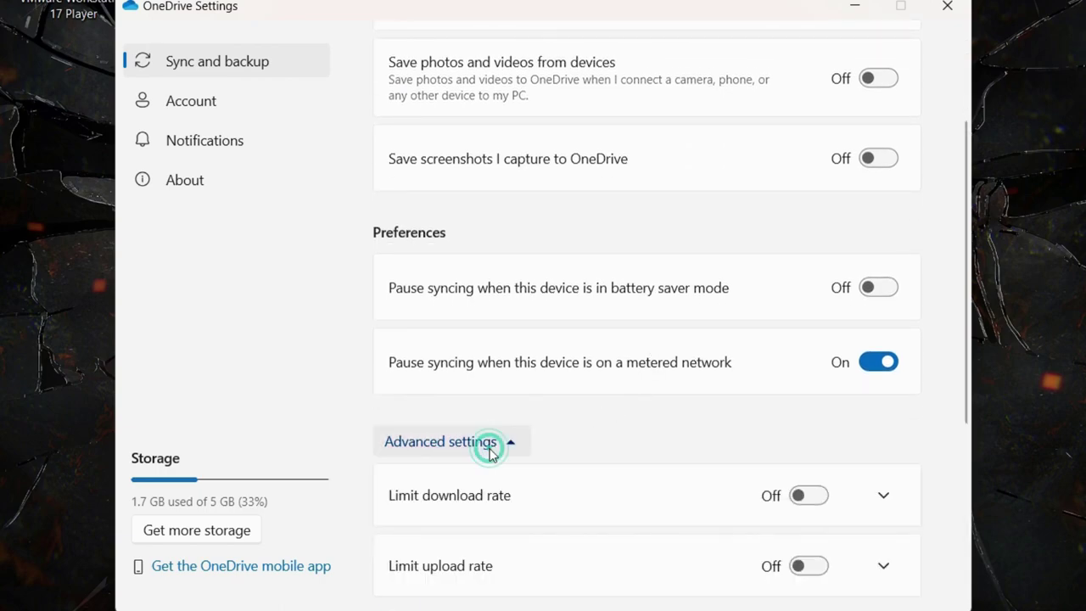
scroll(489, 454, down, 5)
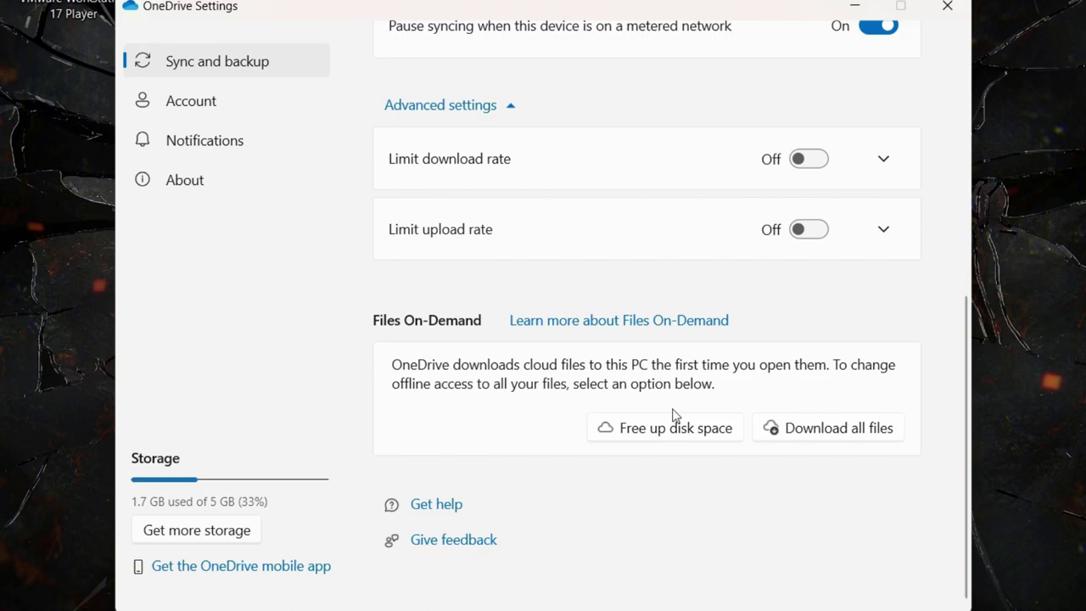
click(665, 438)
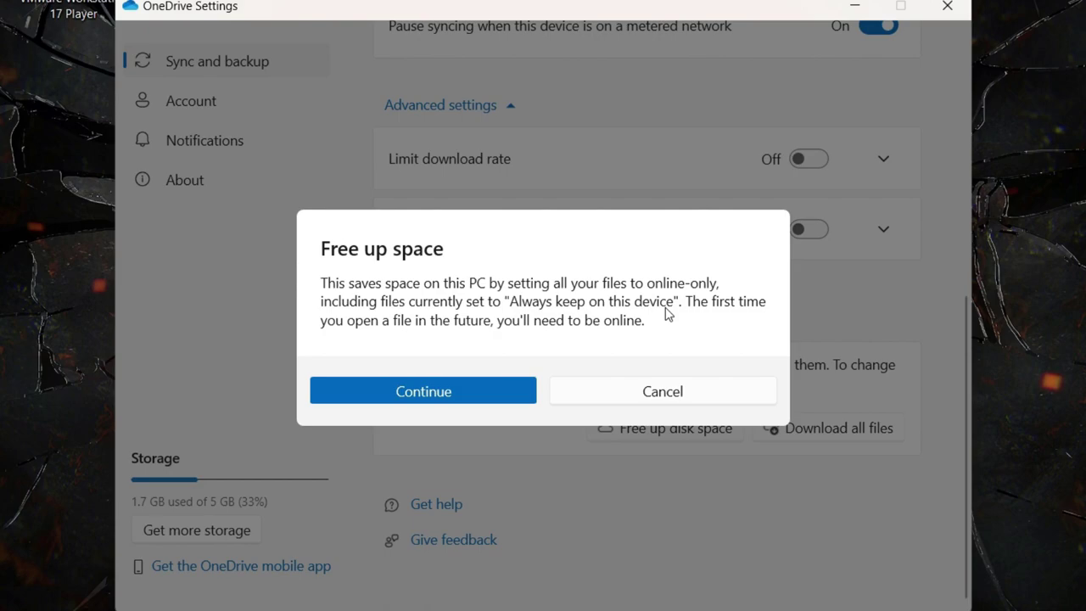
click(451, 392)
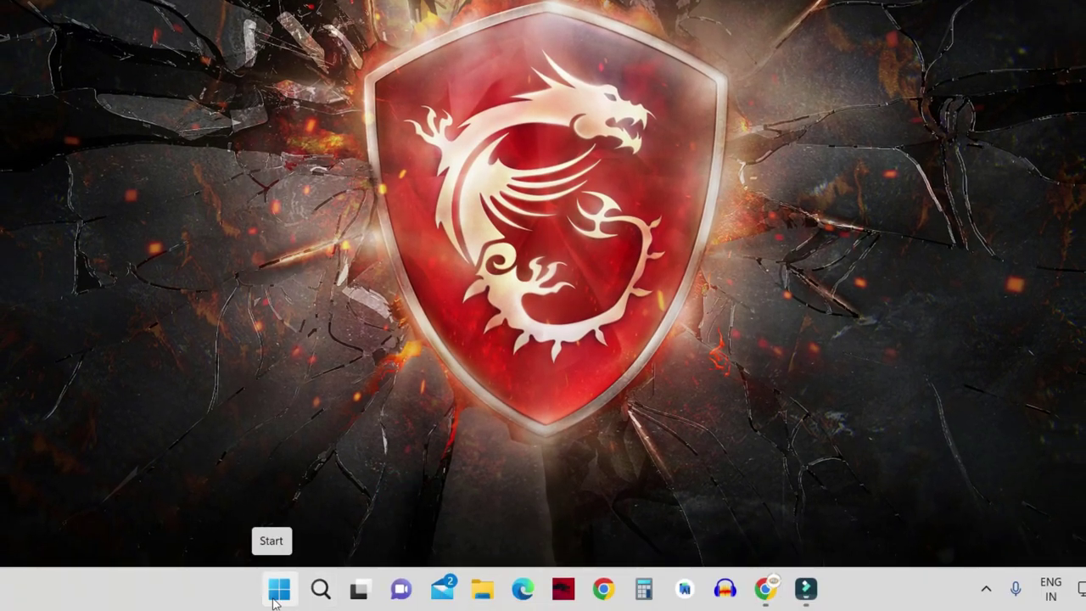
Open the Installed apps list in Windows Settings and uninstall Windows Subsystem for Linux.
right_click(274, 601)
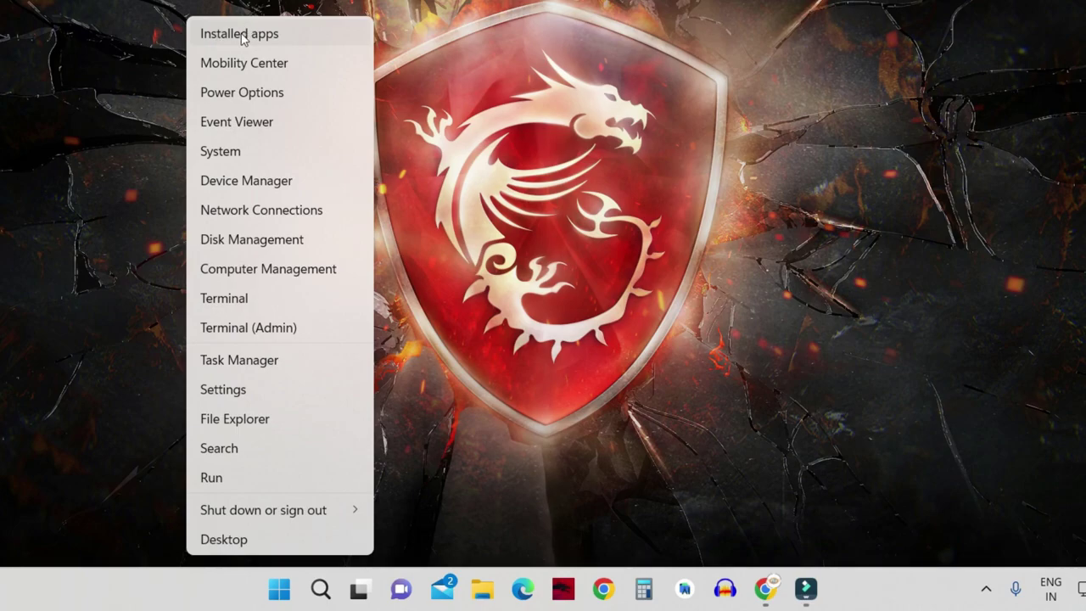
click(252, 36)
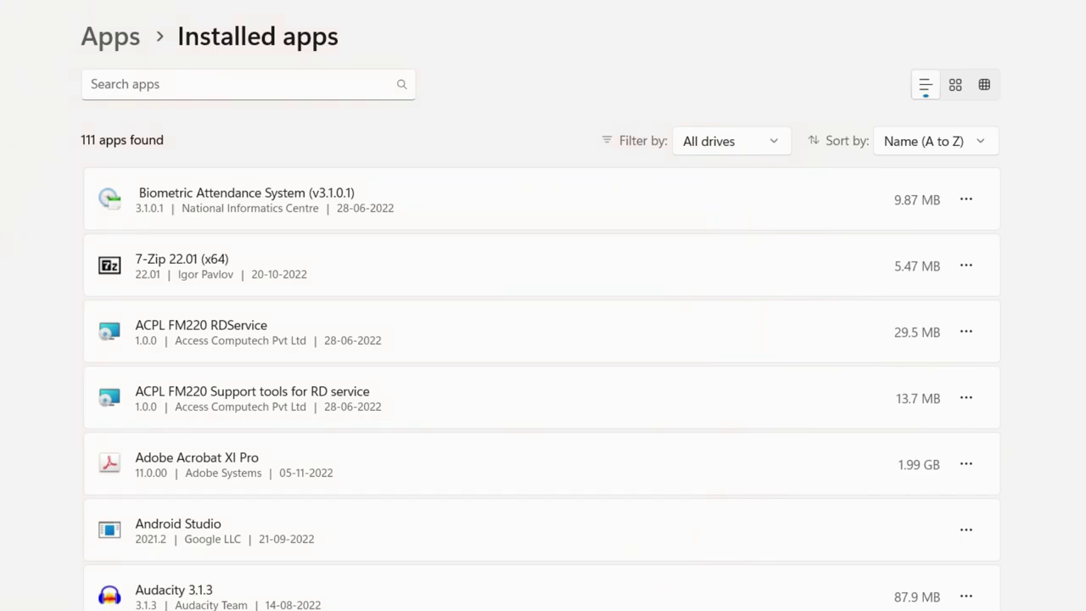
drag(1079, 68, 1079, 560)
scroll(543, 339, up, 2)
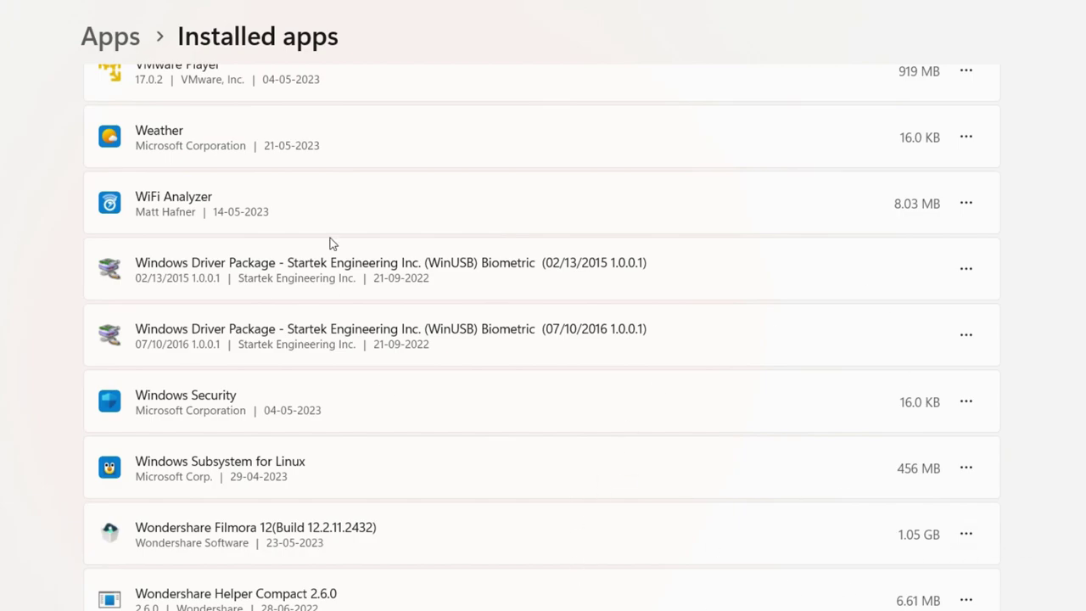
click(138, 466)
click(966, 467)
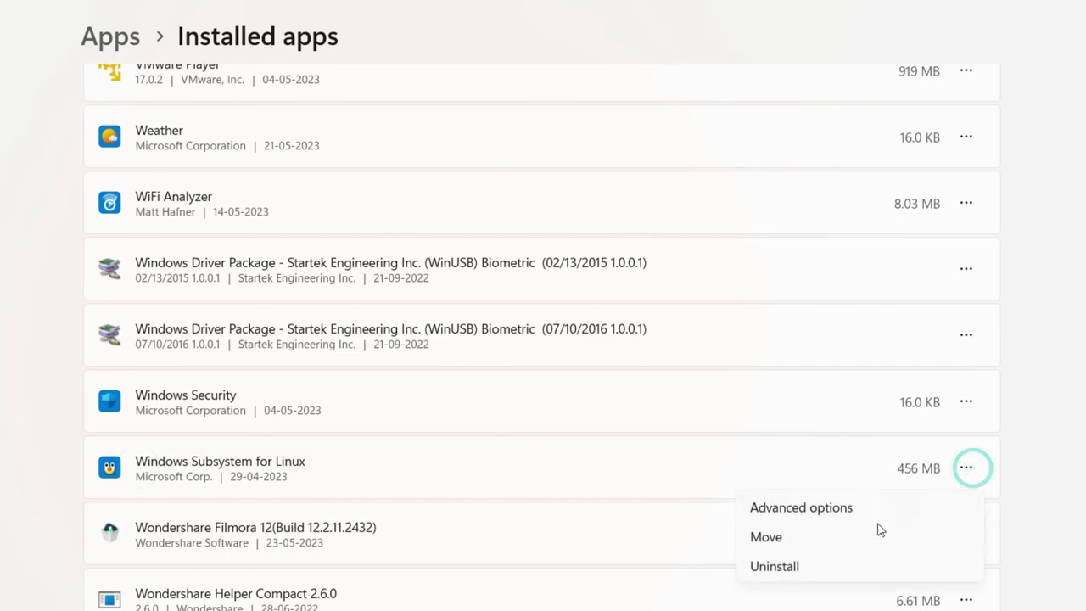
click(813, 568)
click(938, 571)
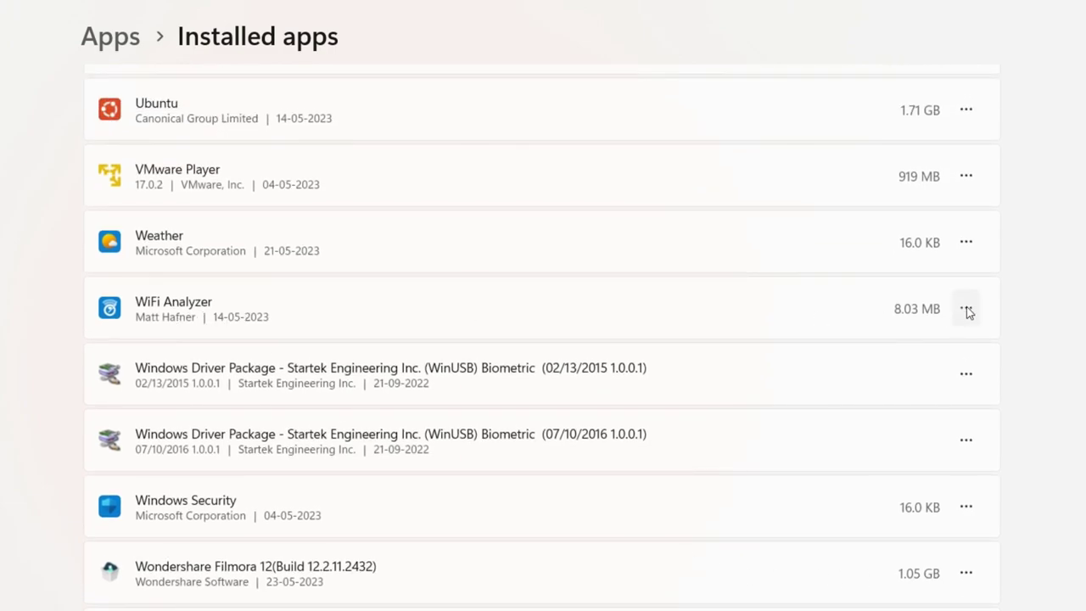
Uninstall the WiFi Analyzer app.
click(966, 309)
click(791, 405)
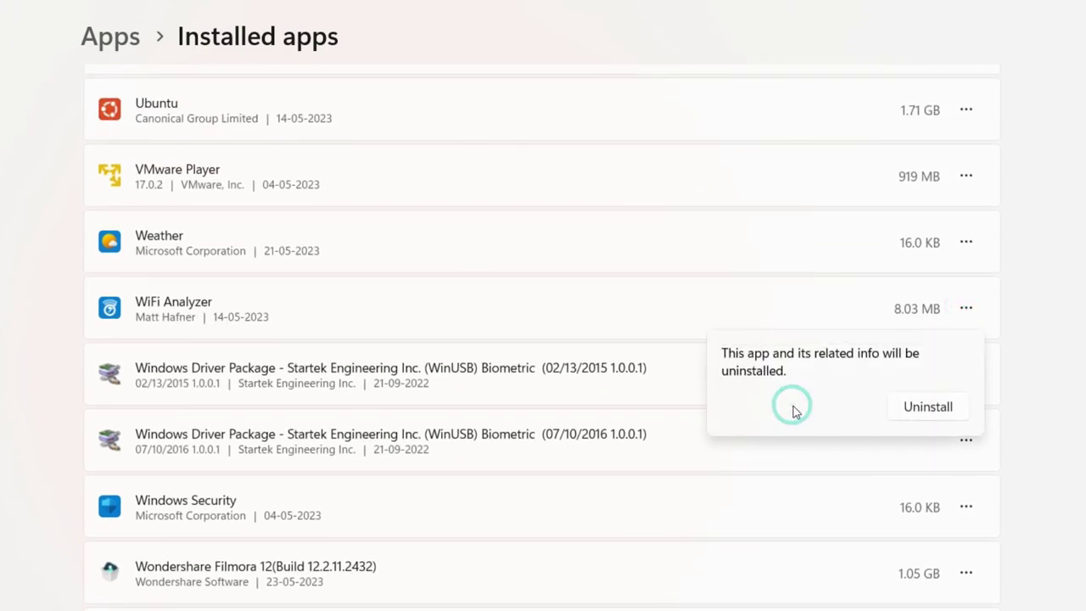
click(931, 407)
Uninstall Terminal Preview and Terminal from the installed apps.
scroll(933, 407, up, 4)
click(966, 224)
click(818, 315)
click(939, 323)
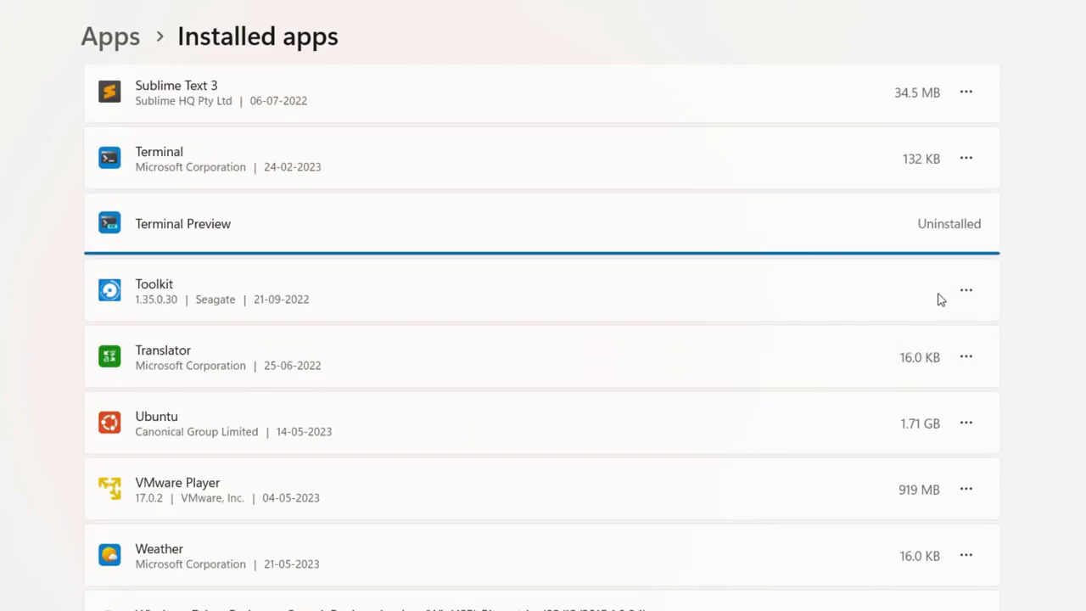
click(967, 158)
click(819, 253)
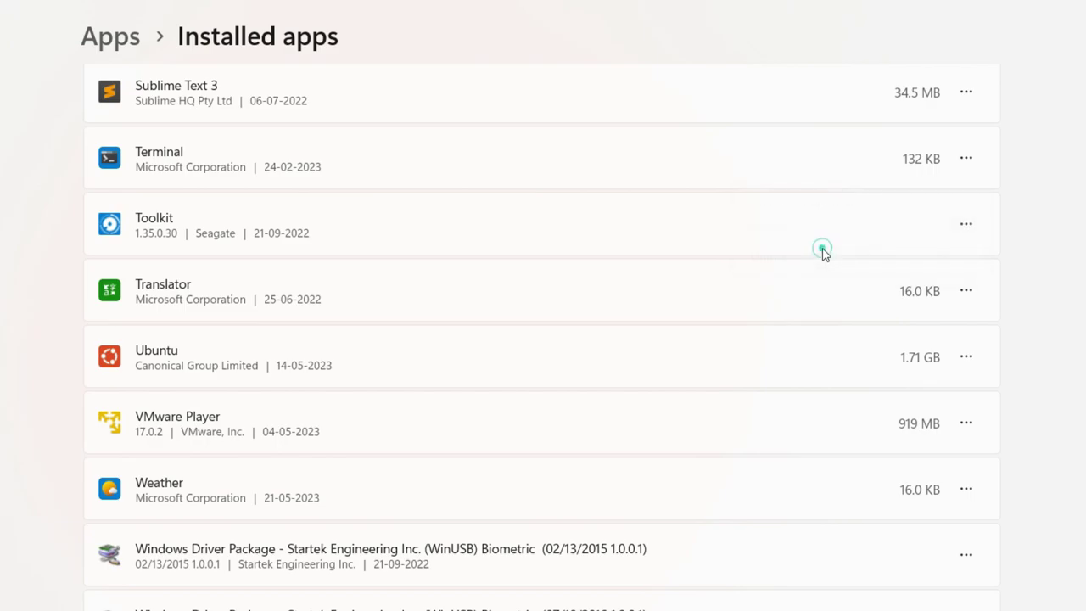
click(943, 257)
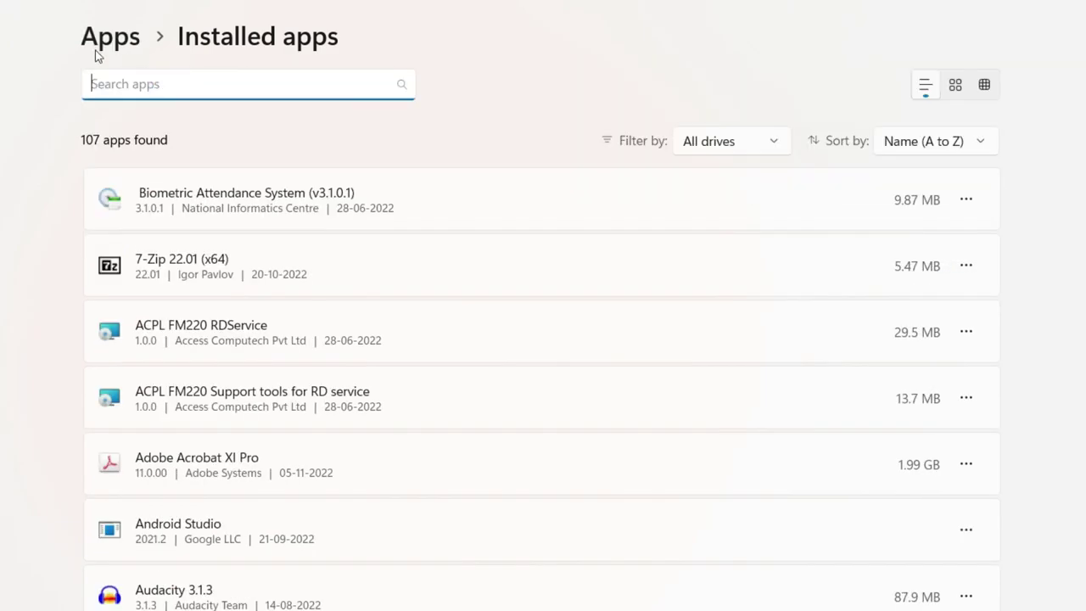
Search the installed apps for "ubunt" and uninstall Ubuntu.
text(u)
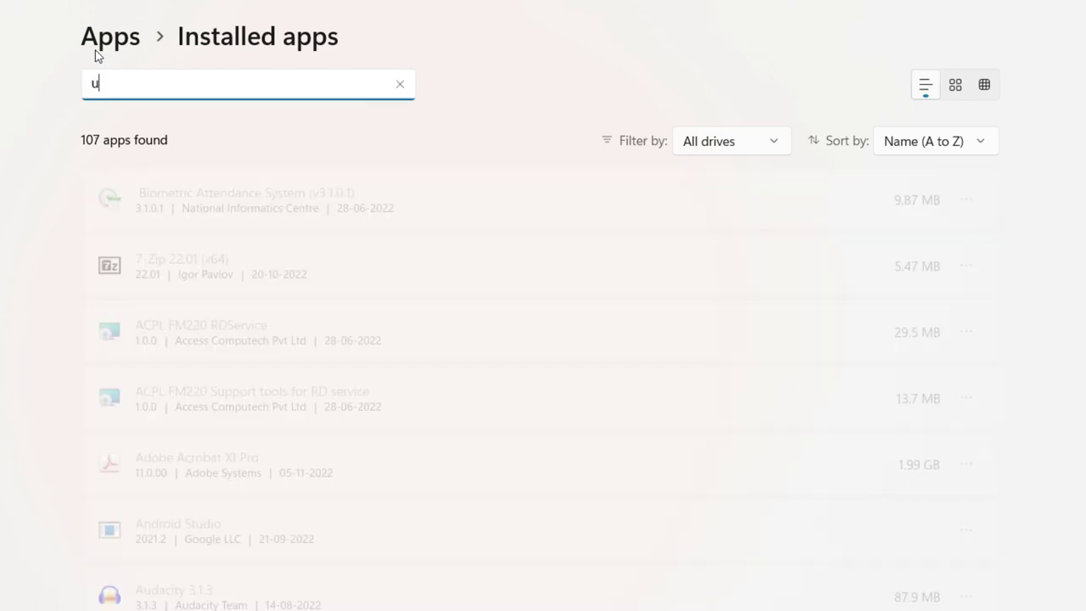
text(bunt)
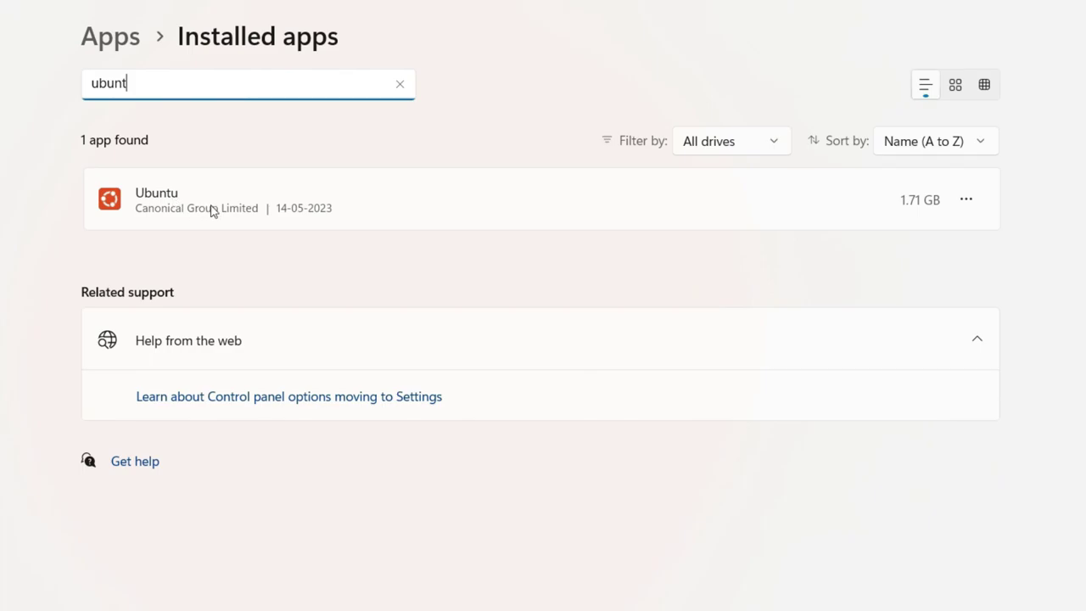
click(966, 200)
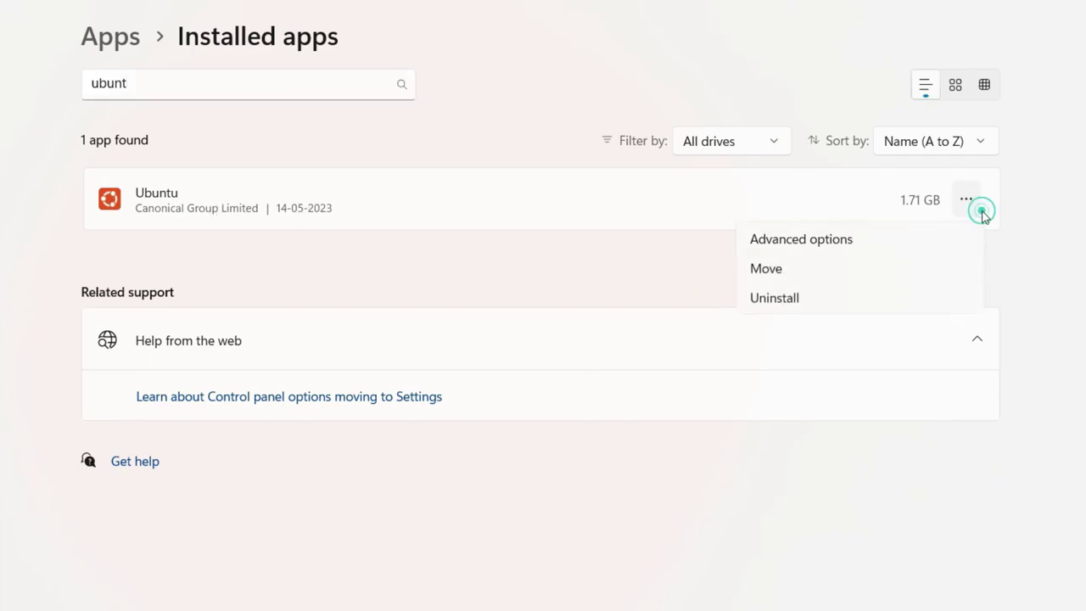
click(781, 301)
click(928, 301)
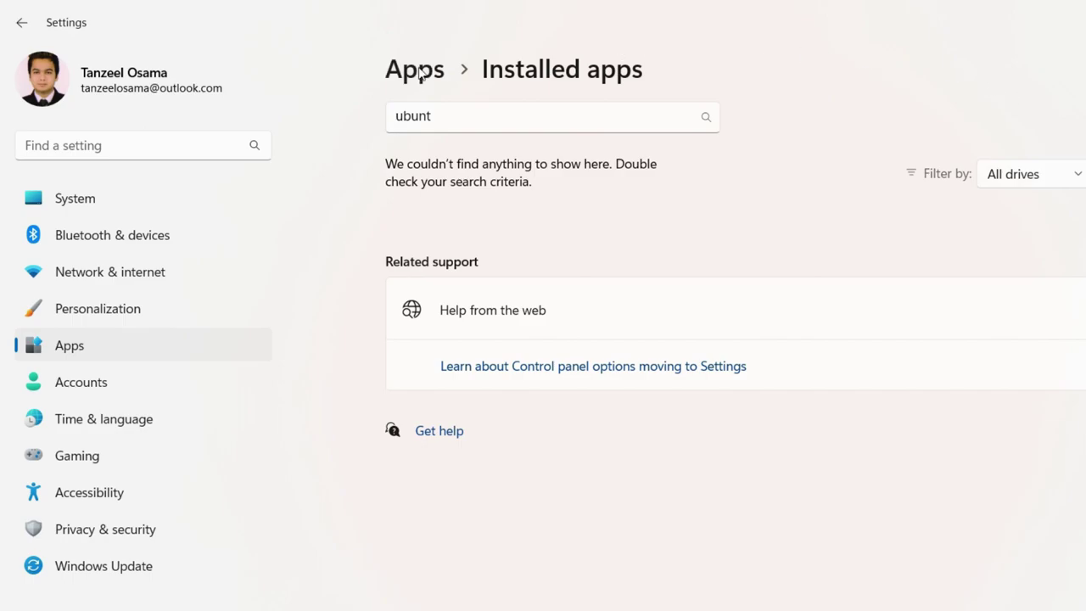
Remove Hindi from the preferred languages in the Language & region settings.
click(423, 73)
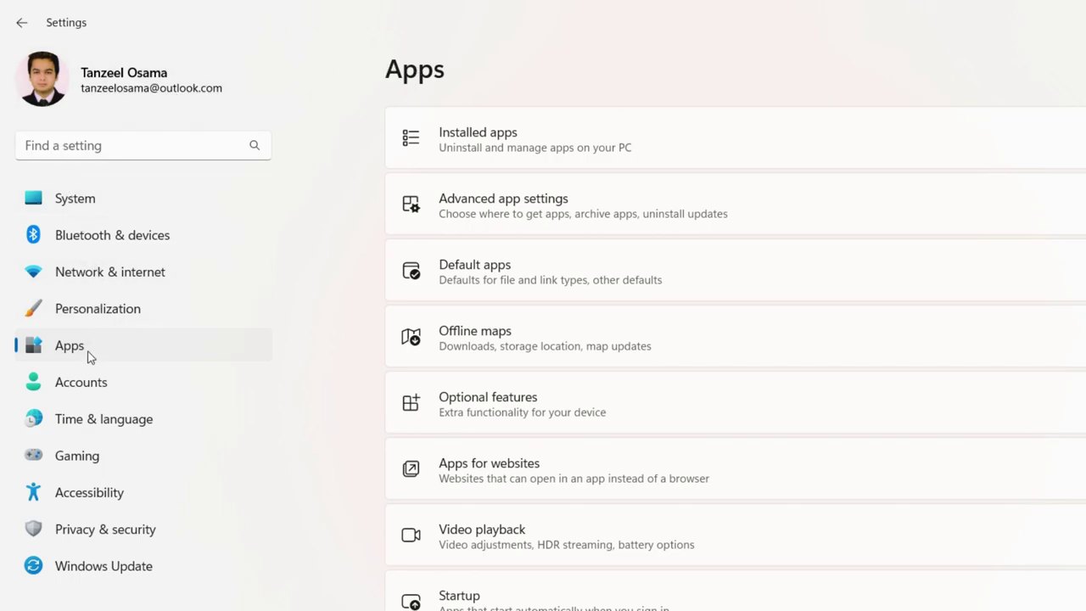
click(106, 430)
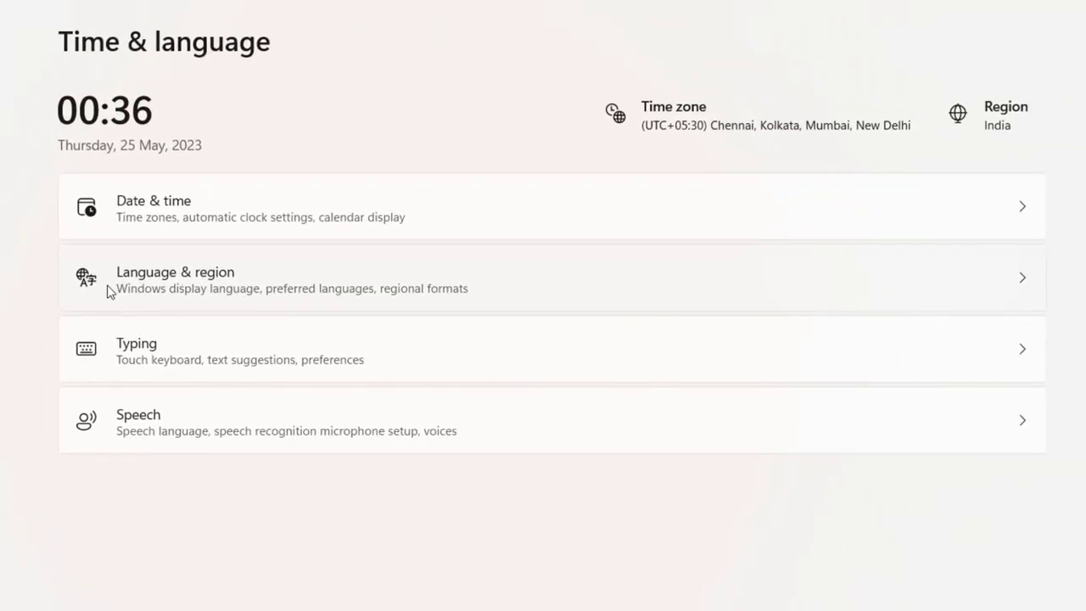
click(229, 293)
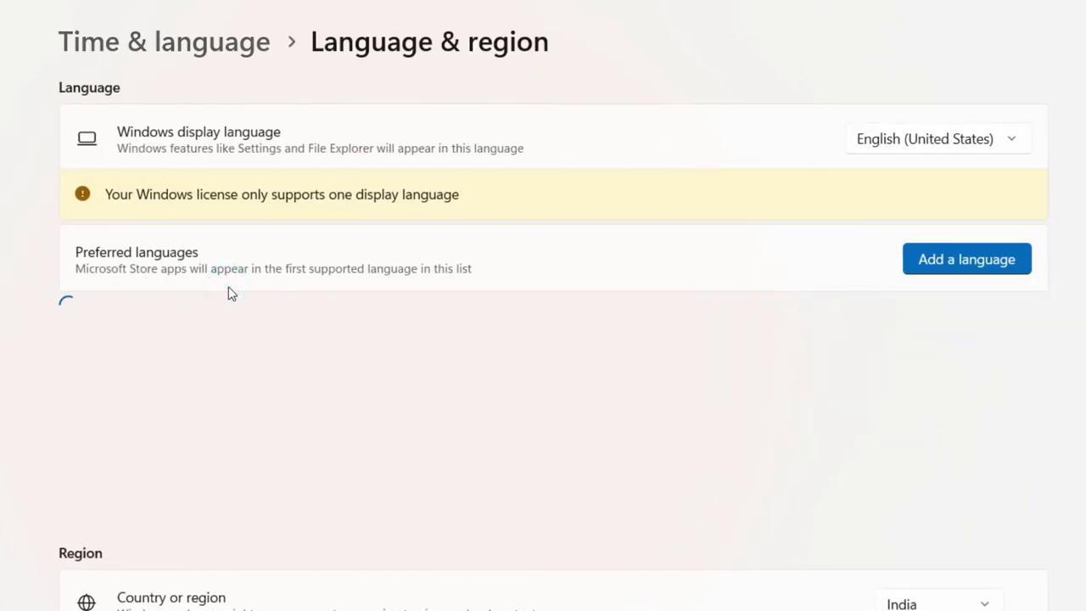
scroll(227, 301, down, 2)
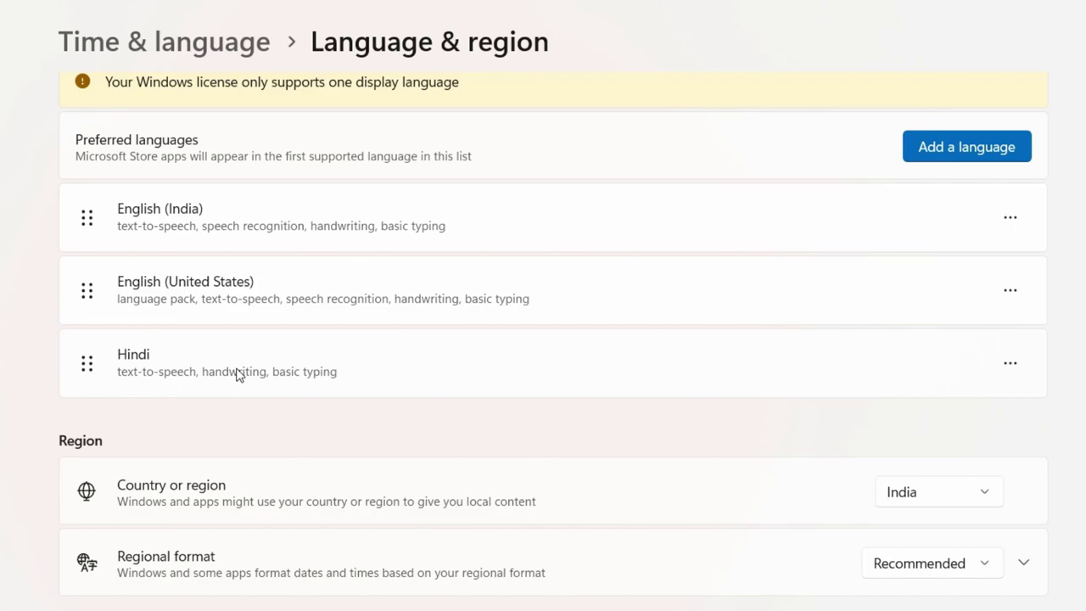
click(1010, 362)
click(962, 504)
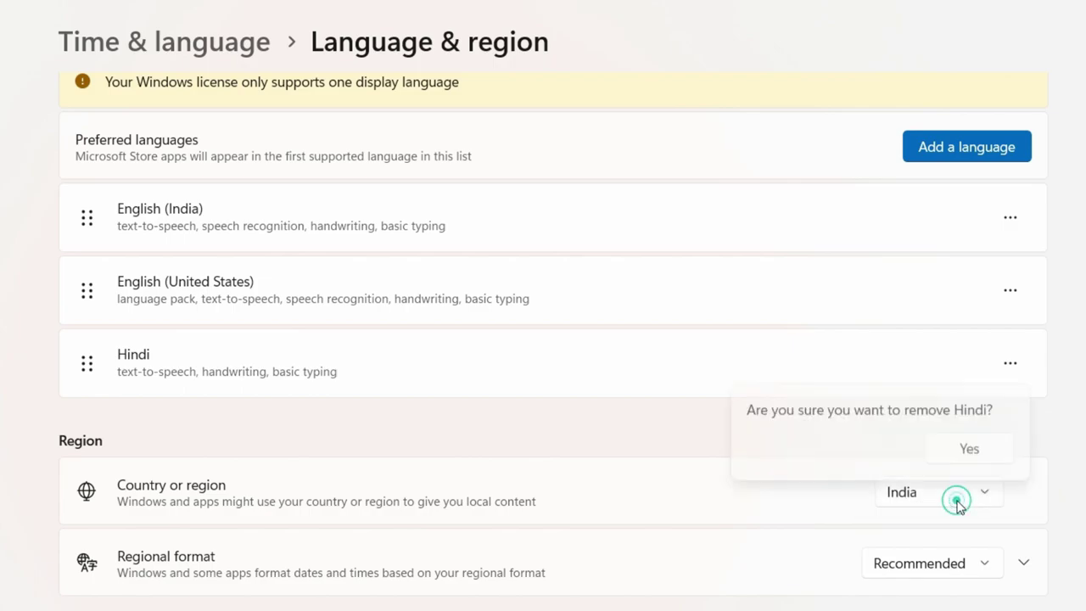
click(969, 452)
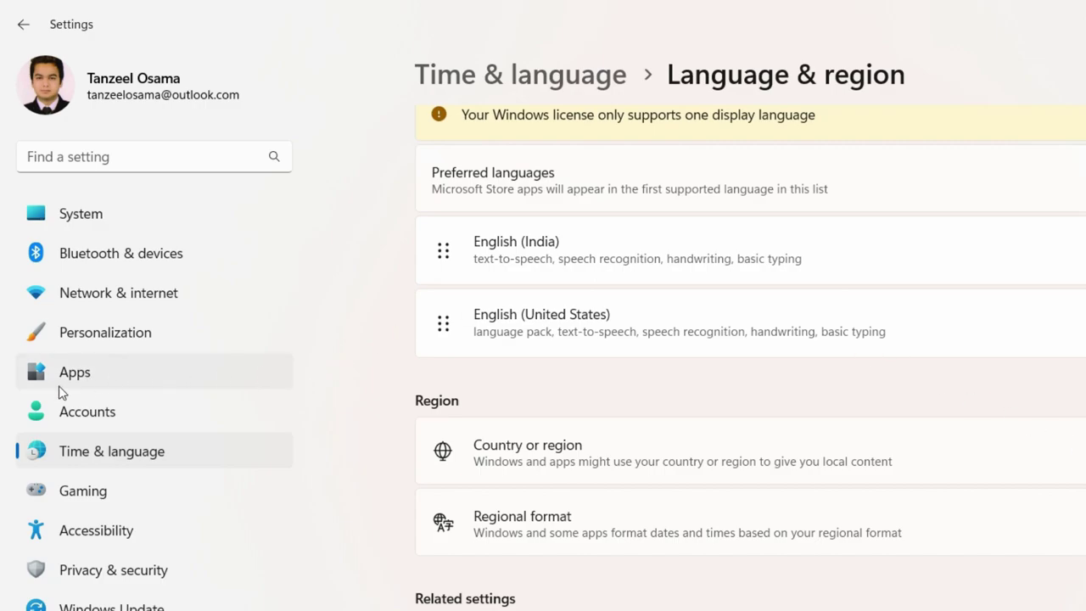
Open the Offline maps settings and check the available storage locations, keeping Windows (C:) selected.
click(72, 380)
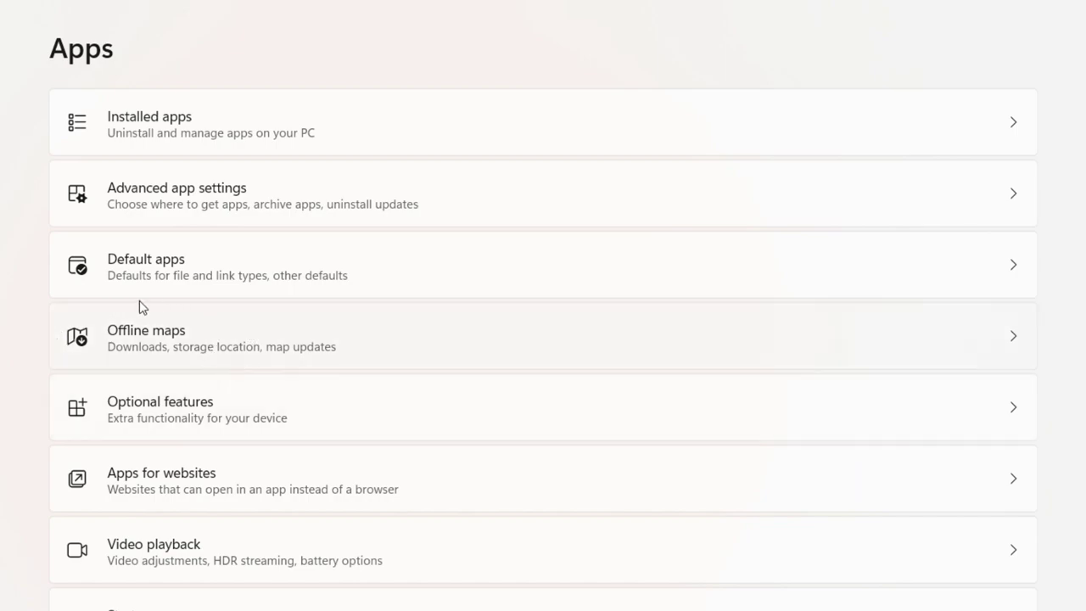
click(169, 347)
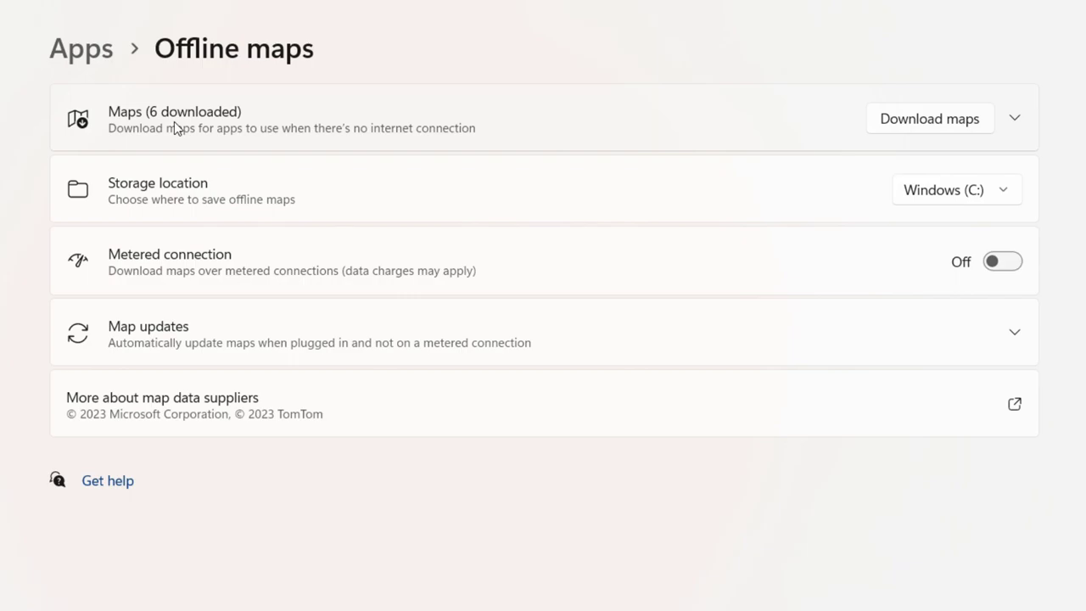
click(932, 202)
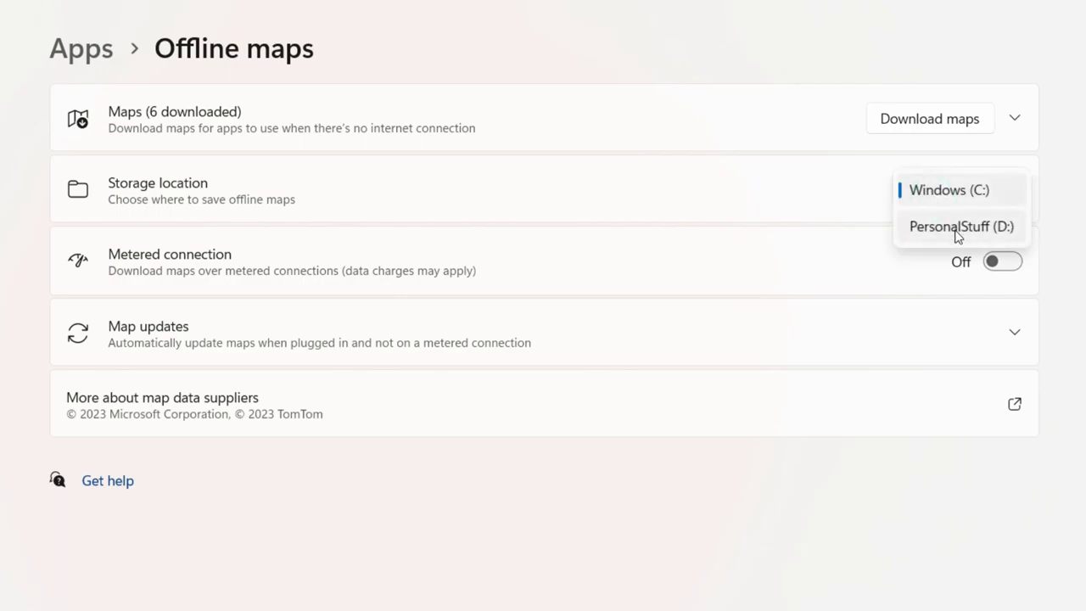
click(951, 198)
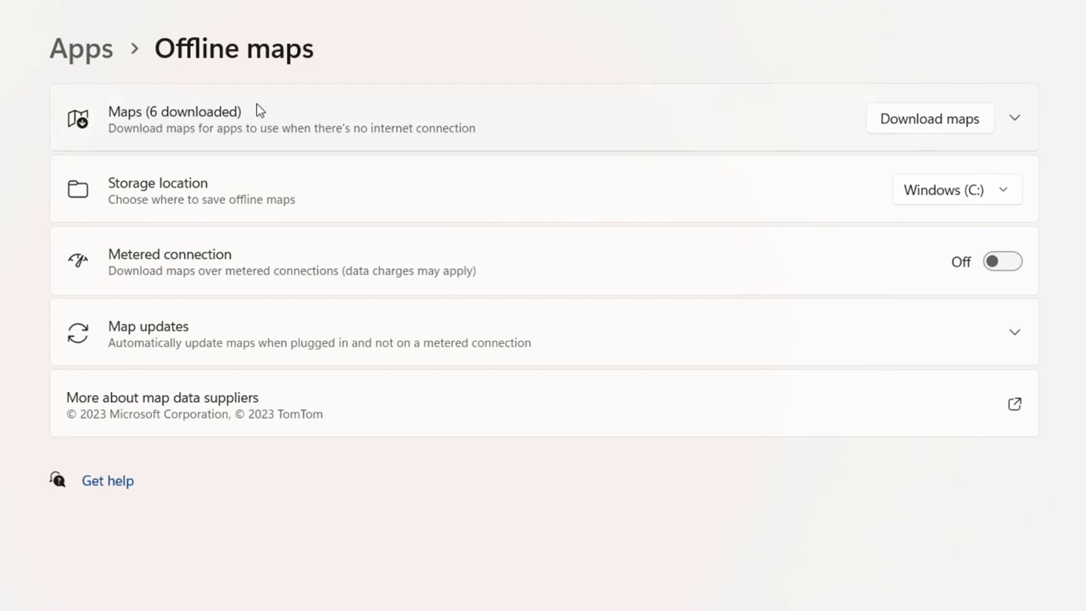
Delete the downloaded offline maps for Jammu and Kashmir, Haryana/Delhi, Bangladesh and Delhi.
click(844, 136)
scroll(264, 308, down, 1)
scroll(245, 358, up, 1)
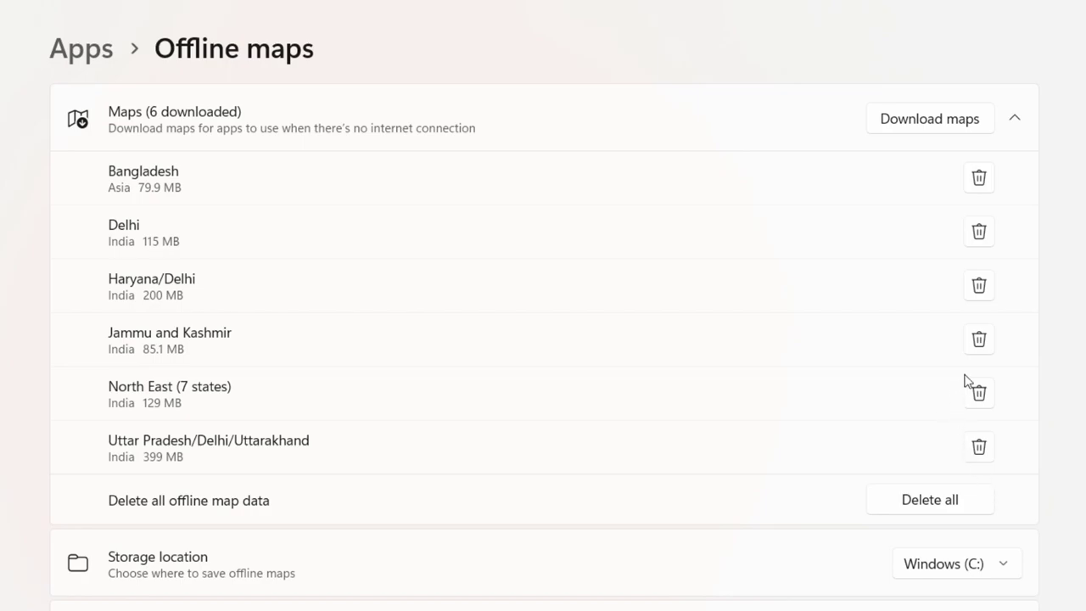
click(978, 340)
click(981, 286)
click(980, 178)
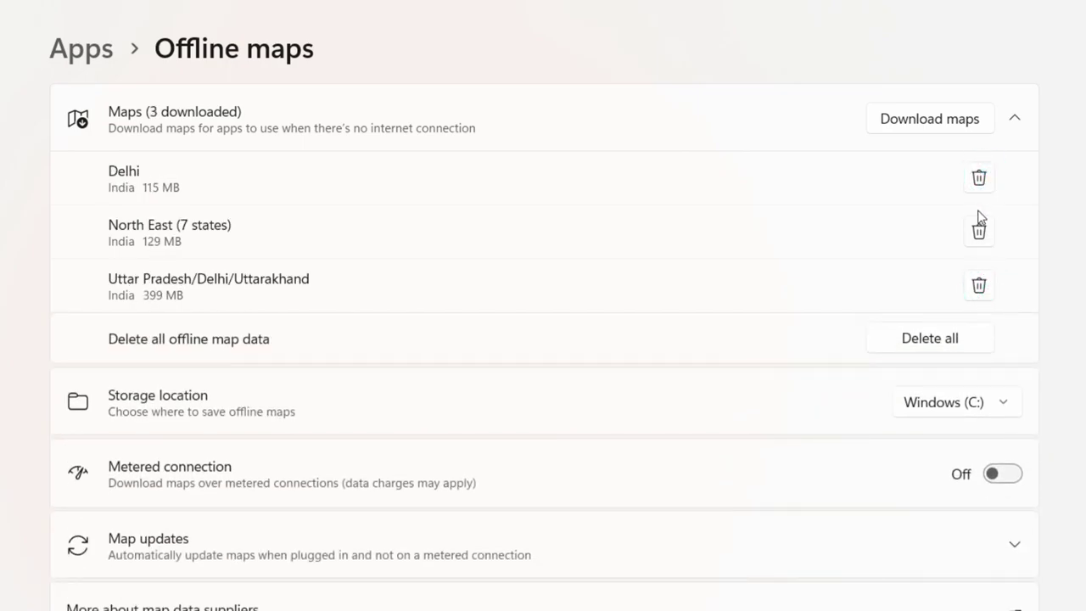
click(978, 180)
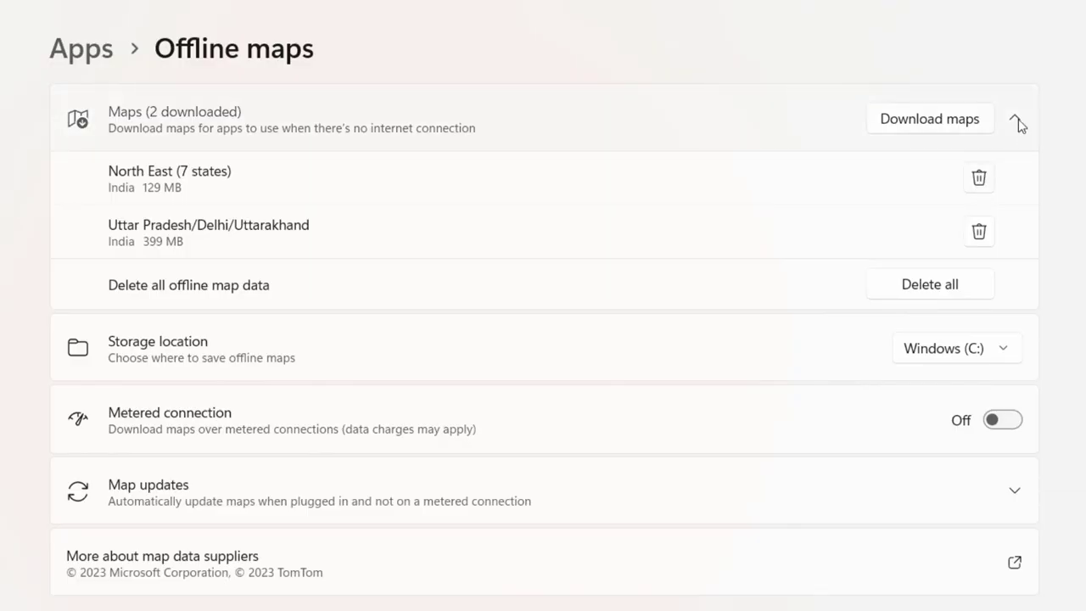
click(1015, 118)
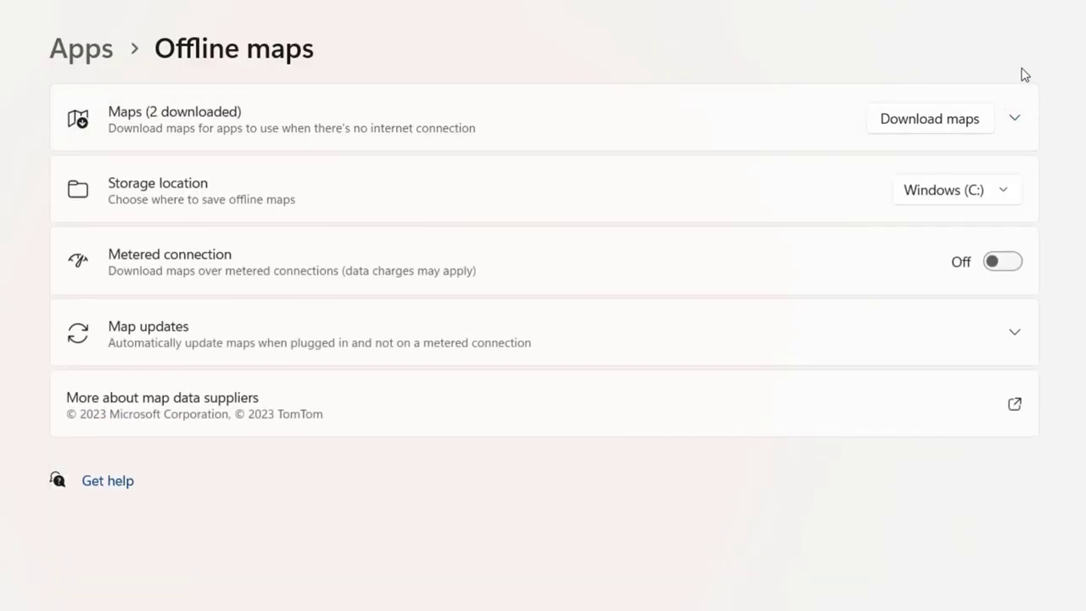
Browse the downloadable offline maps for India's regions under Asia and return to the Offline maps settings.
click(929, 130)
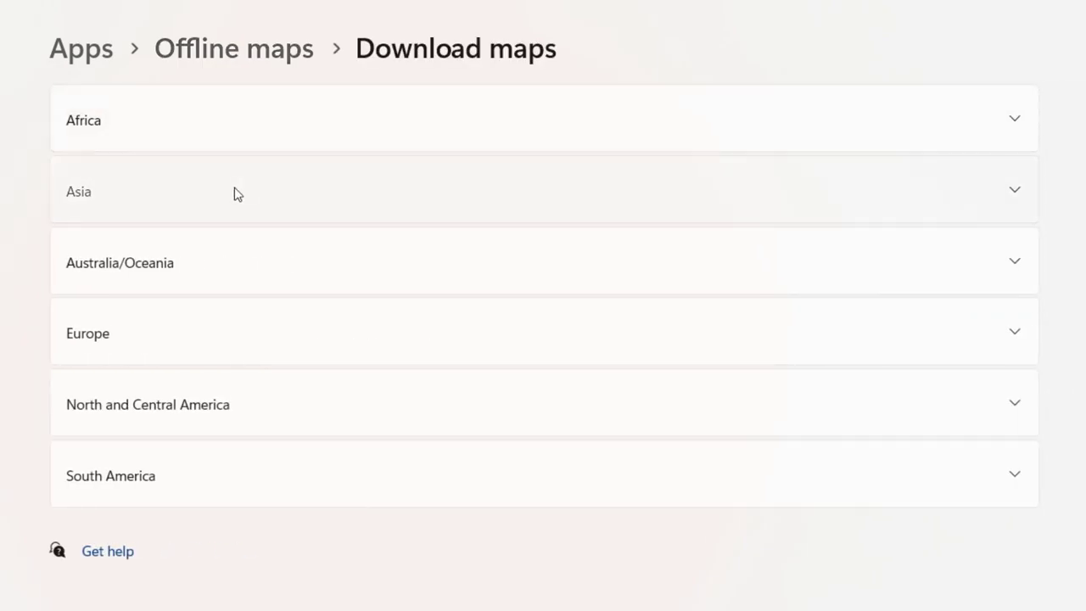
click(236, 195)
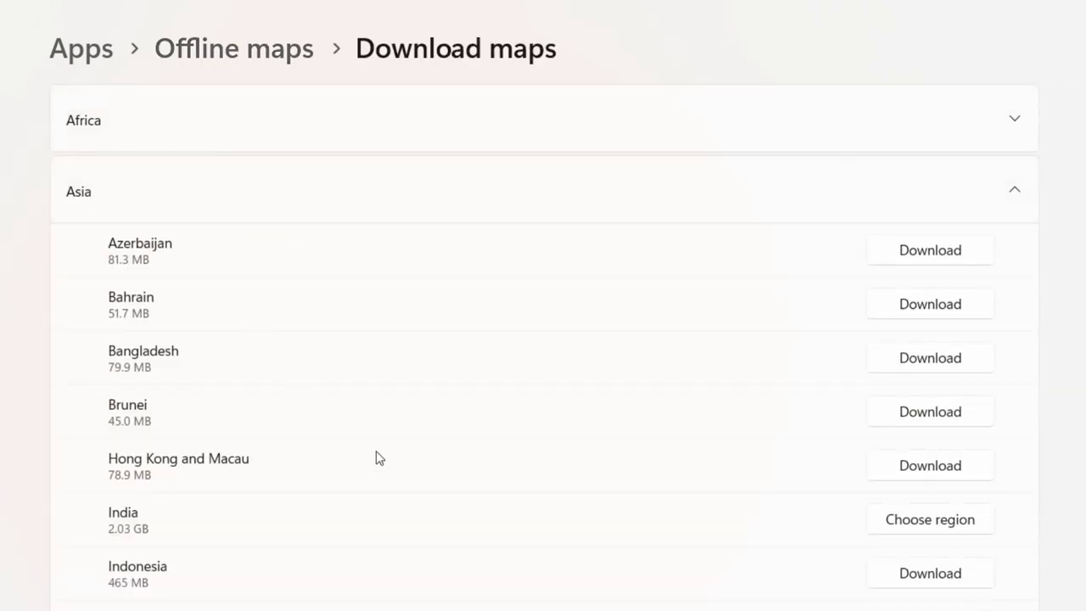
click(837, 515)
click(895, 521)
drag(555, 270, 540, 607)
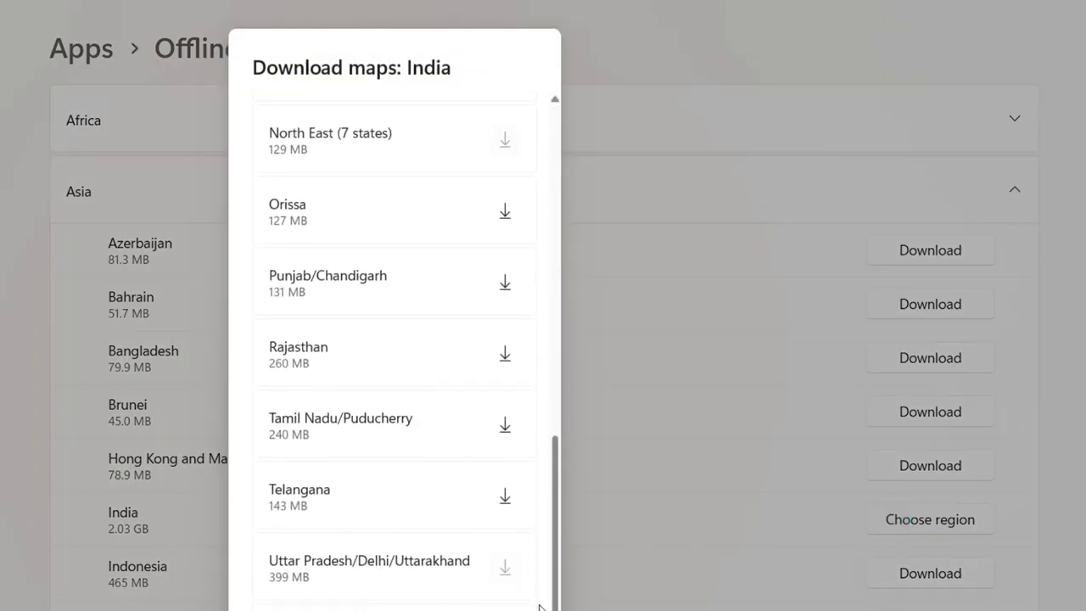
key(Escape)
click(257, 52)
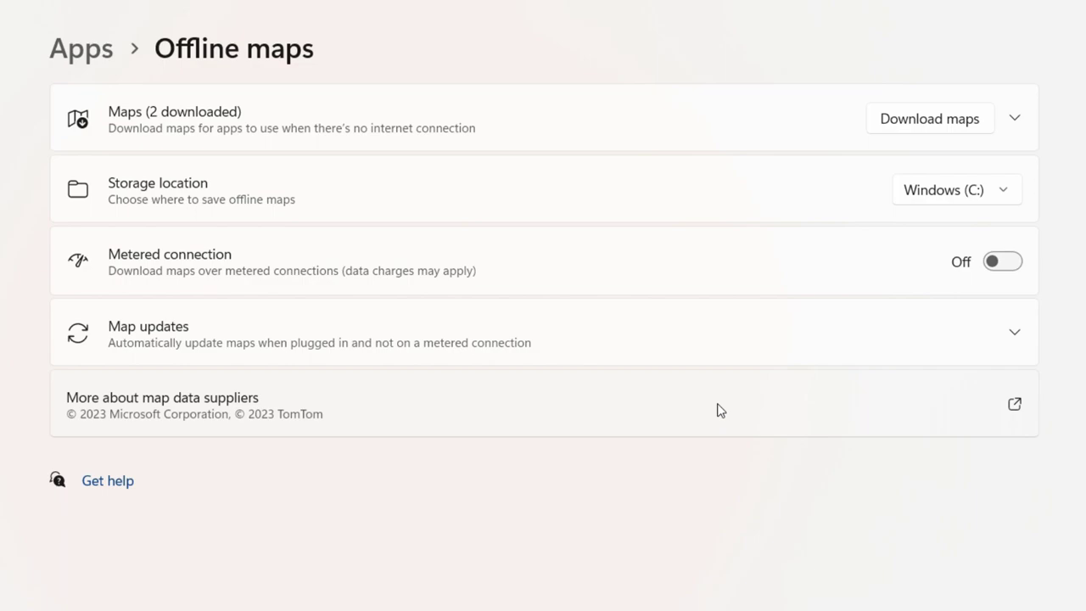
Review the installed optional features in the Apps settings and sort them by install size.
click(75, 56)
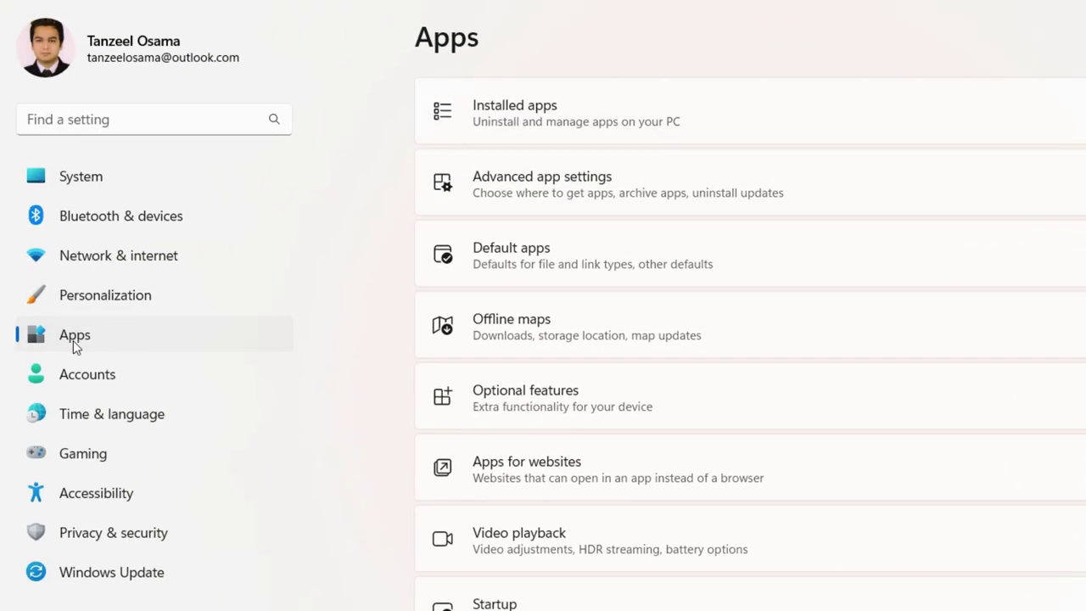
click(80, 336)
click(528, 397)
scroll(558, 403, down, 7)
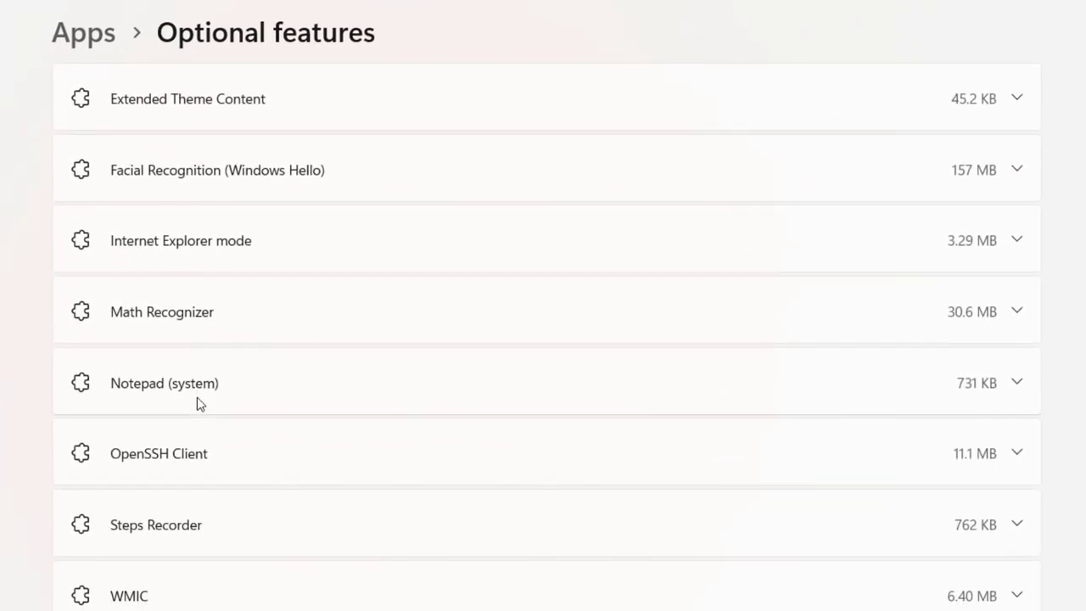
scroll(199, 405, down, 2)
scroll(254, 552, up, 8)
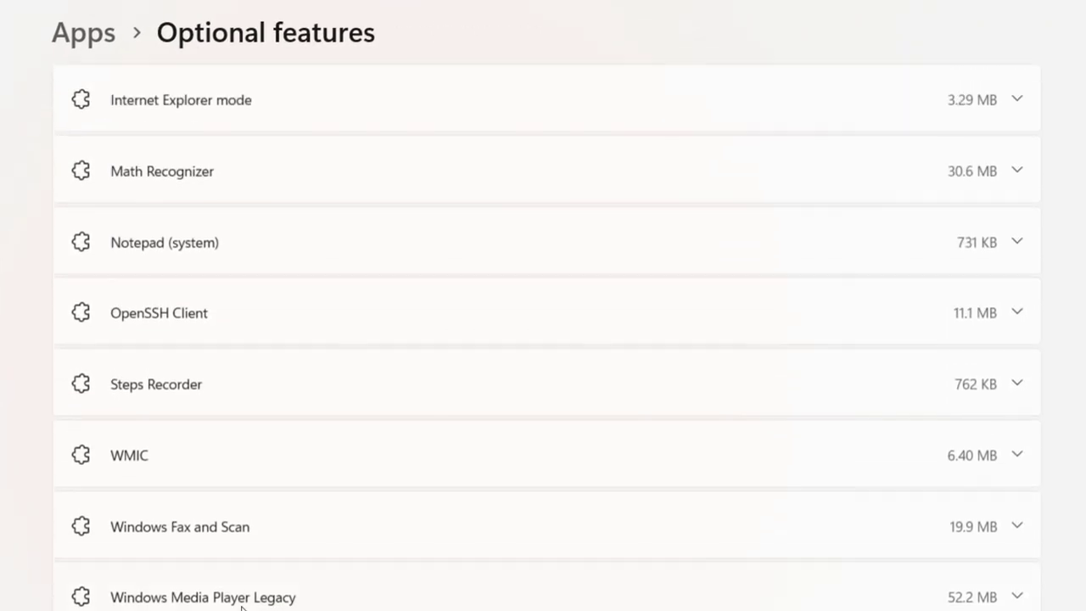
scroll(1032, 359, down, 5)
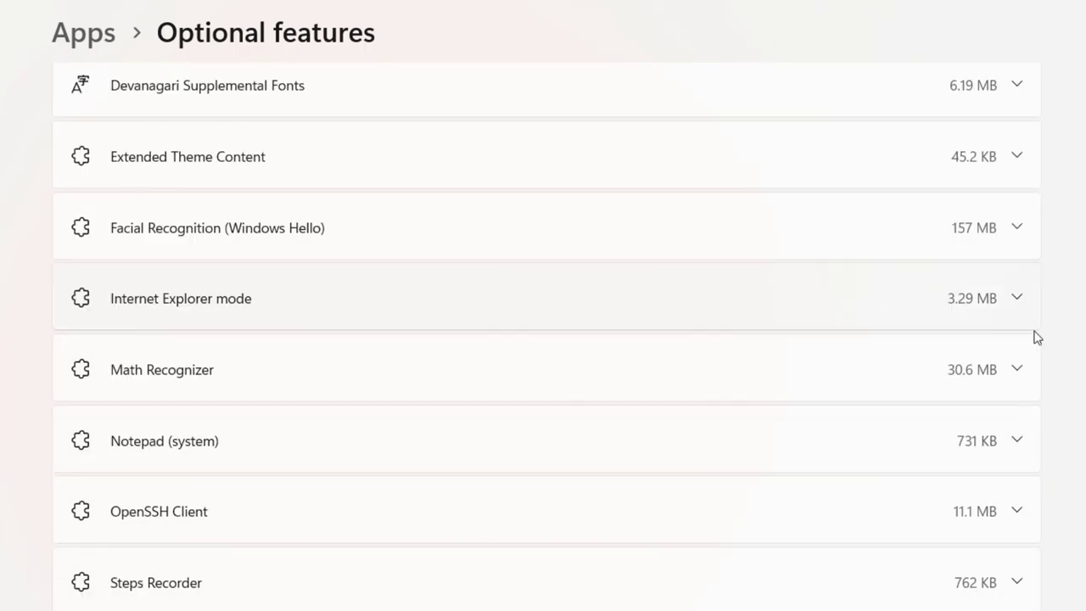
scroll(1032, 342, down, 3)
scroll(1001, 572, up, 5)
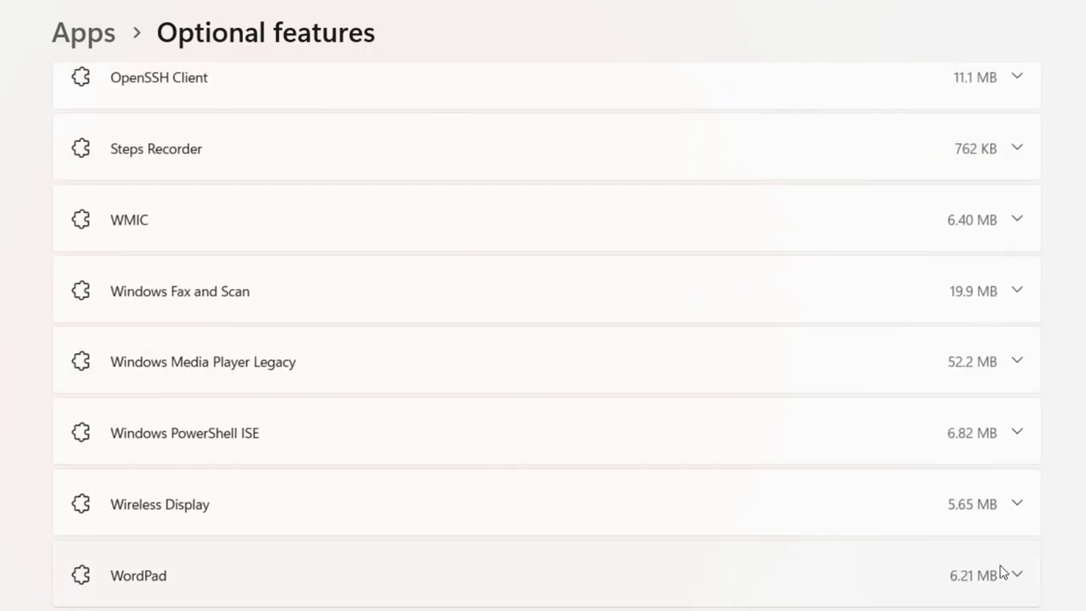
scroll(977, 427, up, 3)
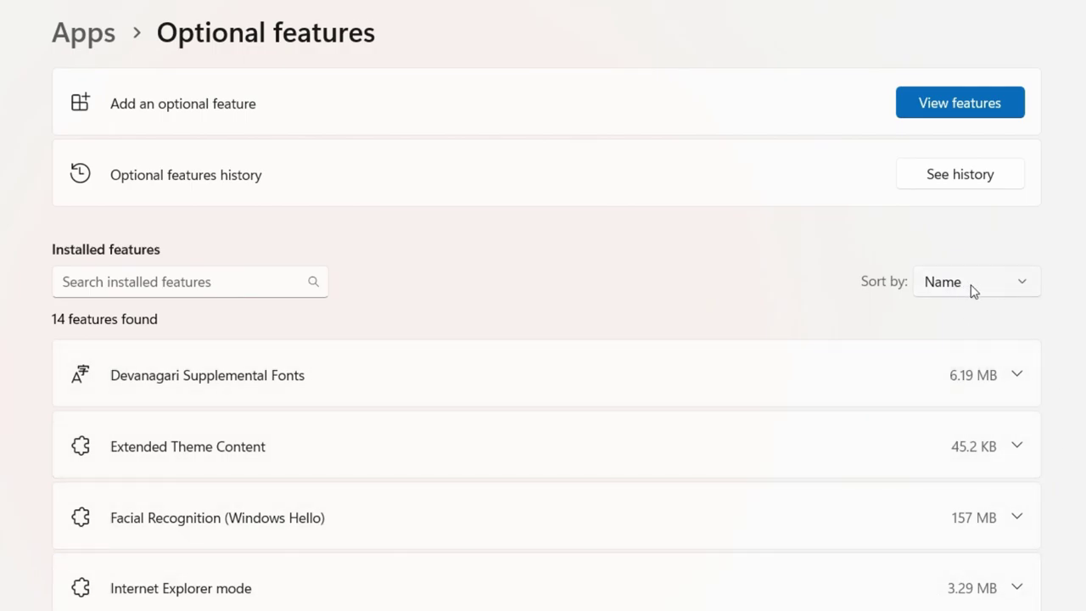
click(993, 283)
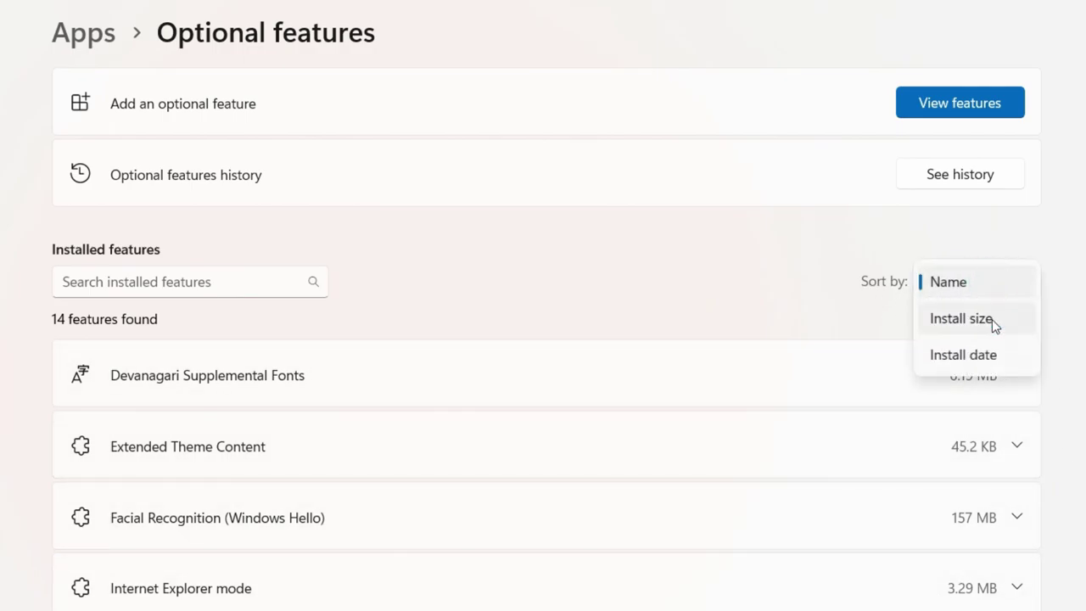
click(991, 321)
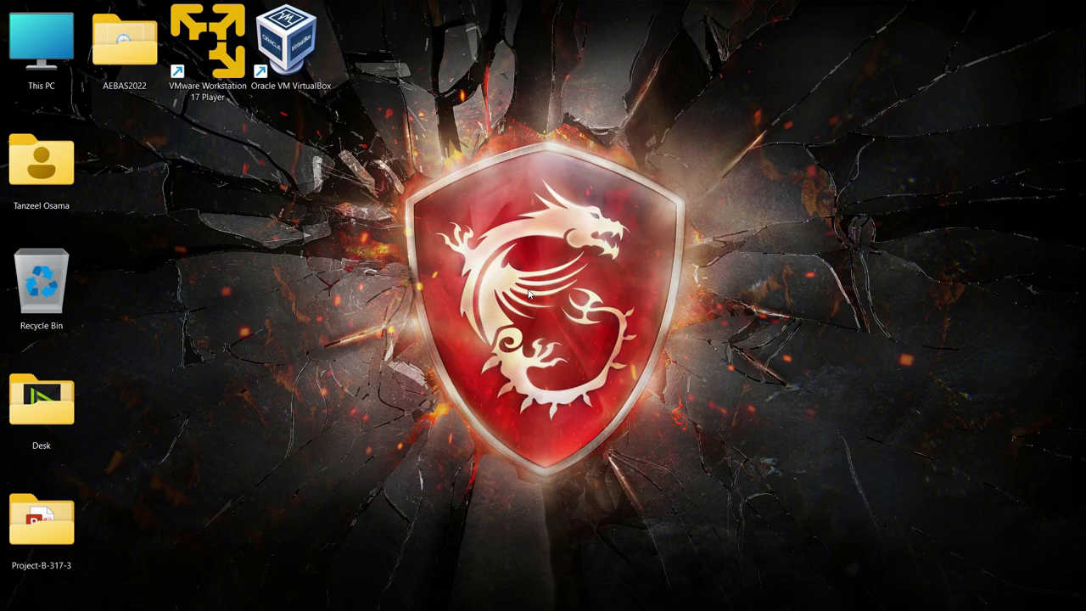
Move the 2023-05-23 folder from the root of the Windows (C:) drive to another drive in File Explorer.
double_click(34, 70)
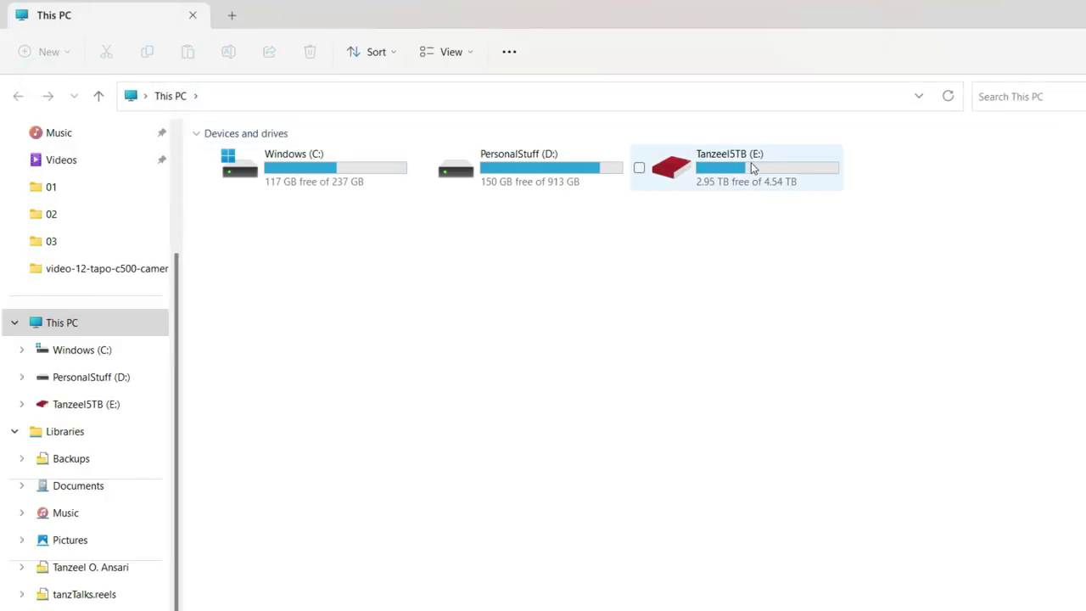
double_click(319, 172)
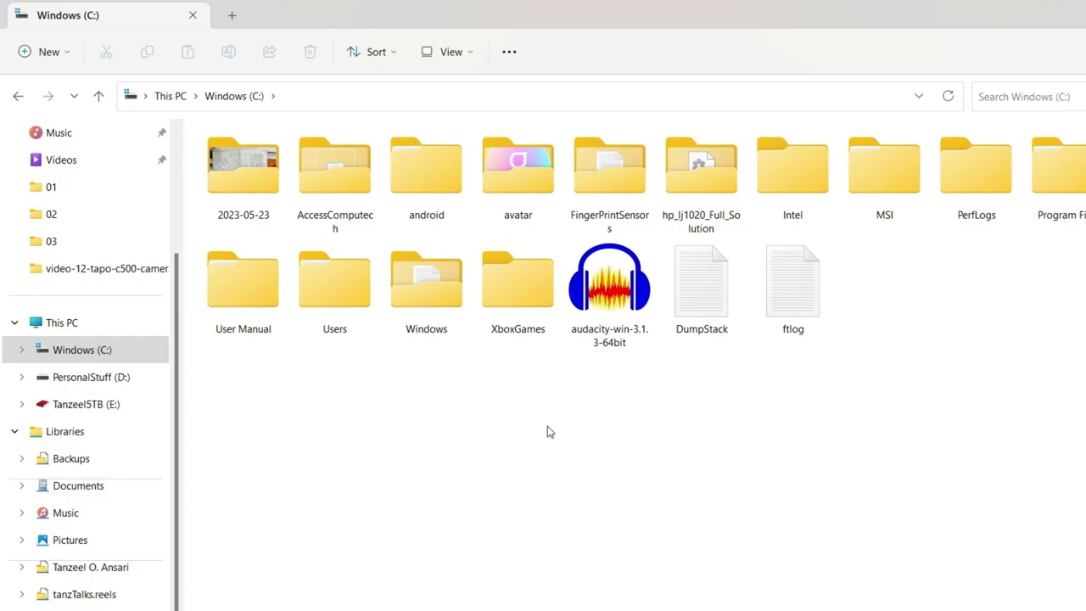
right_click(267, 182)
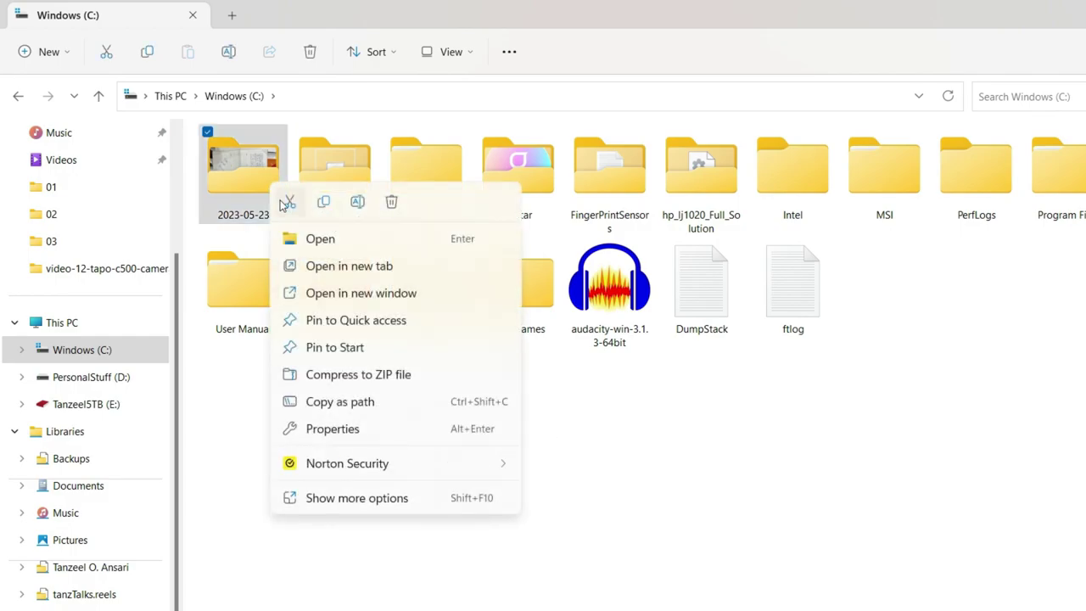
click(285, 200)
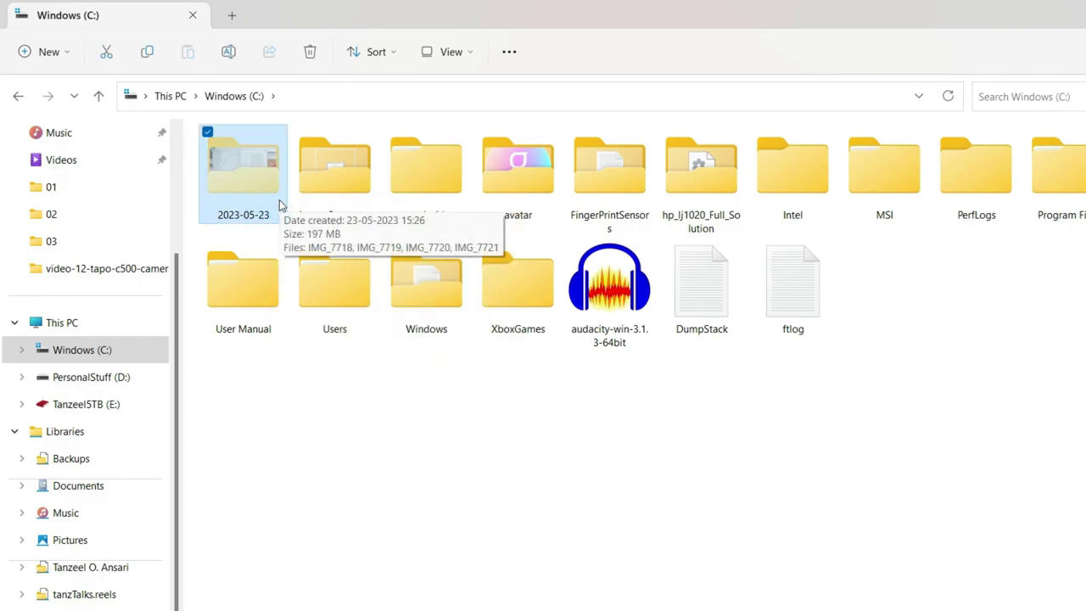
click(110, 400)
right_click(461, 415)
click(473, 430)
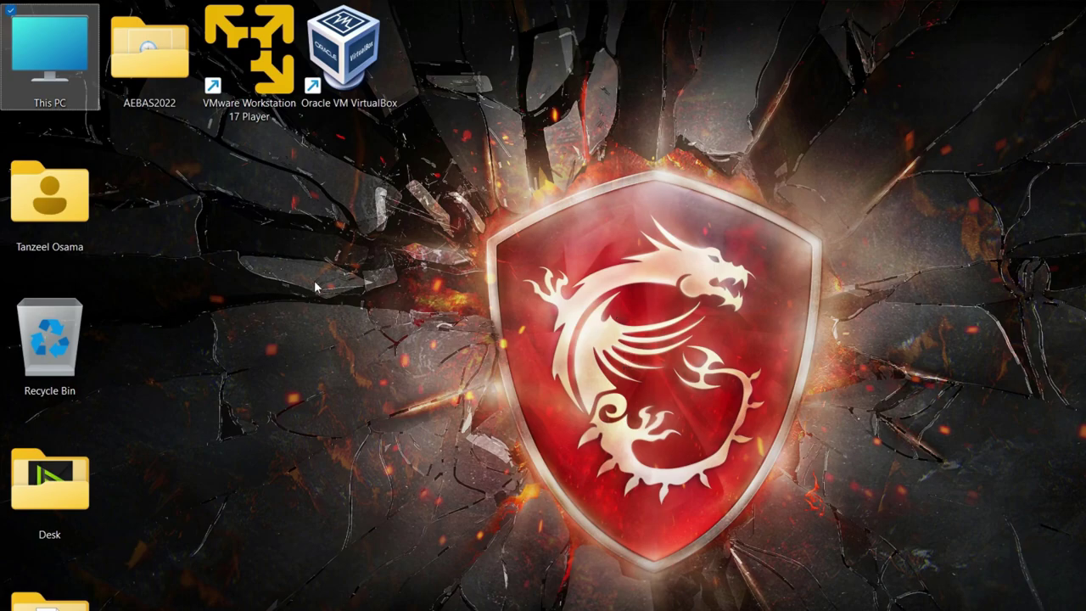
Open the user profile folder from the desktop and bring up the location properties of its Desktop folder.
click(356, 294)
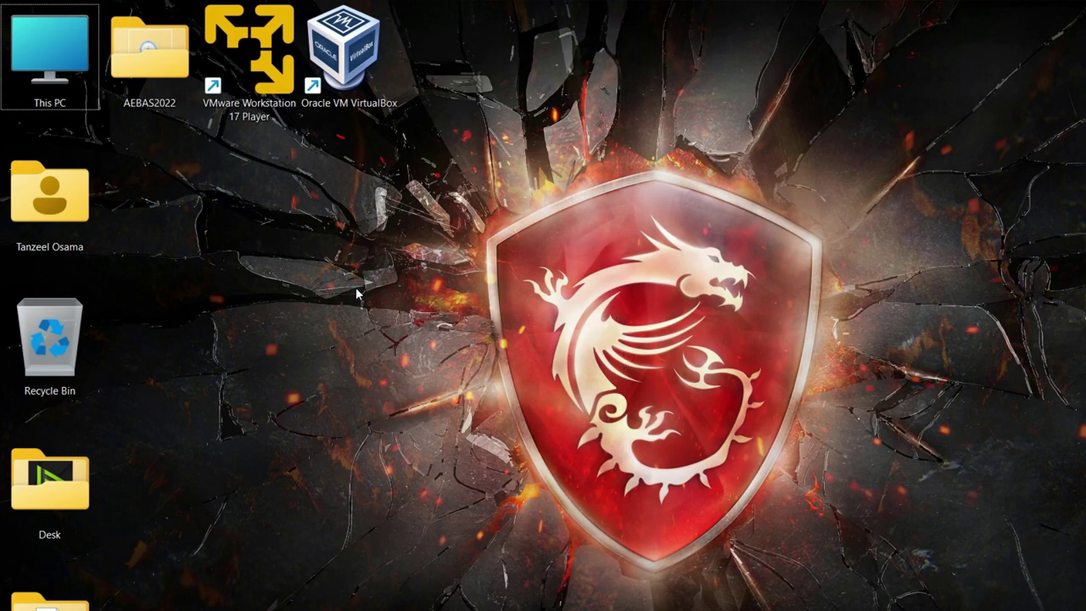
double_click(40, 212)
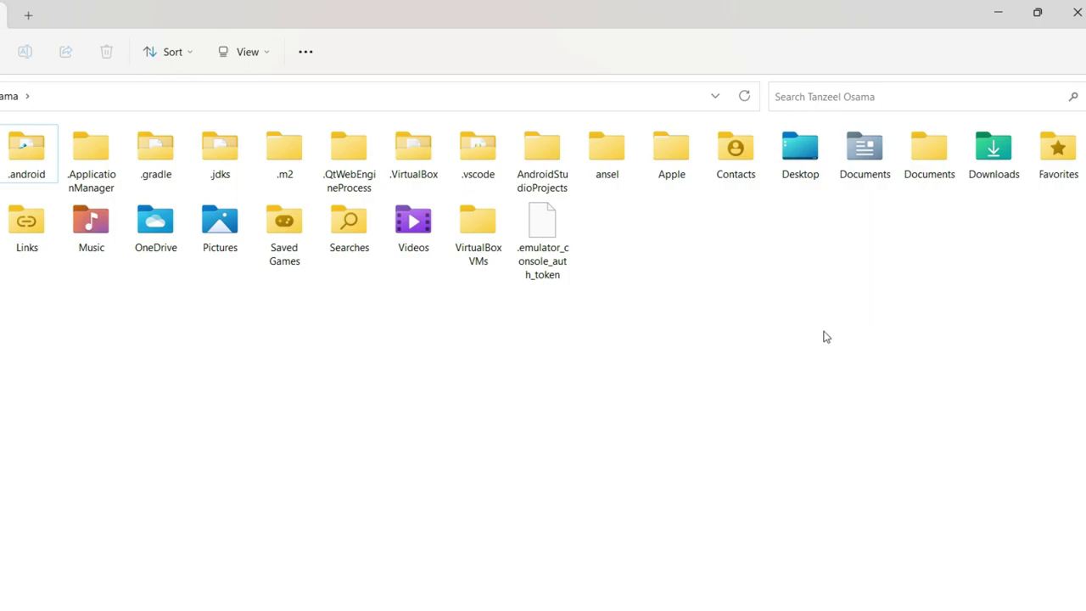
right_click(806, 161)
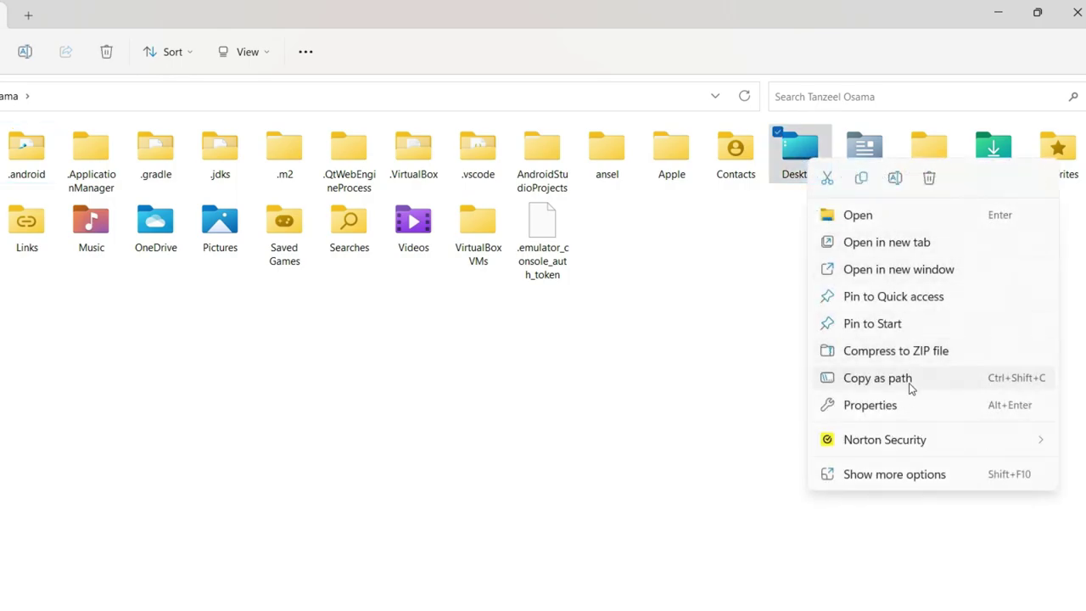
click(881, 406)
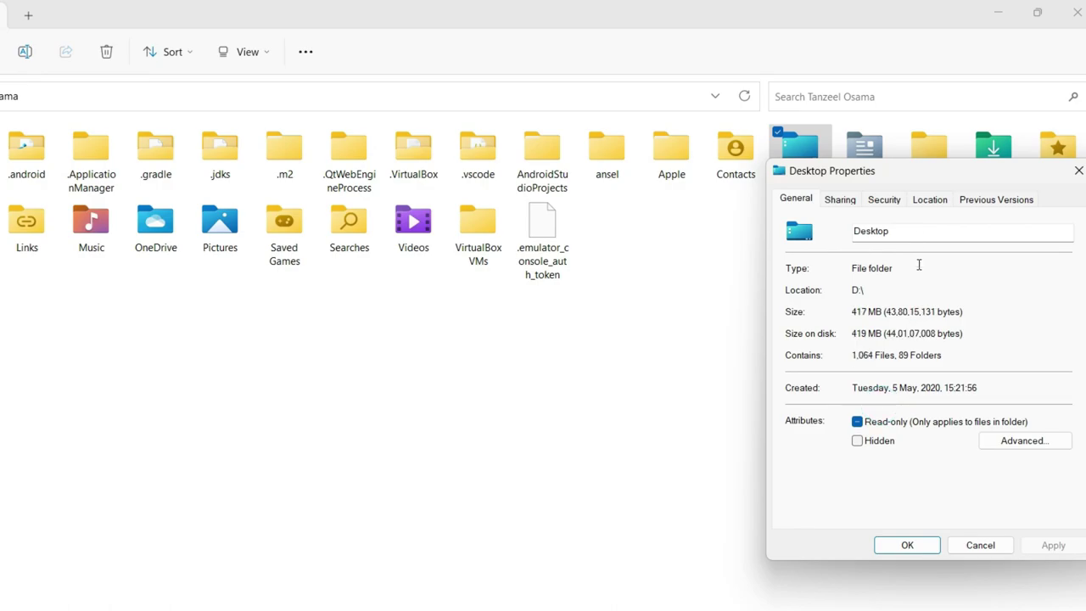
drag(920, 174, 424, 162)
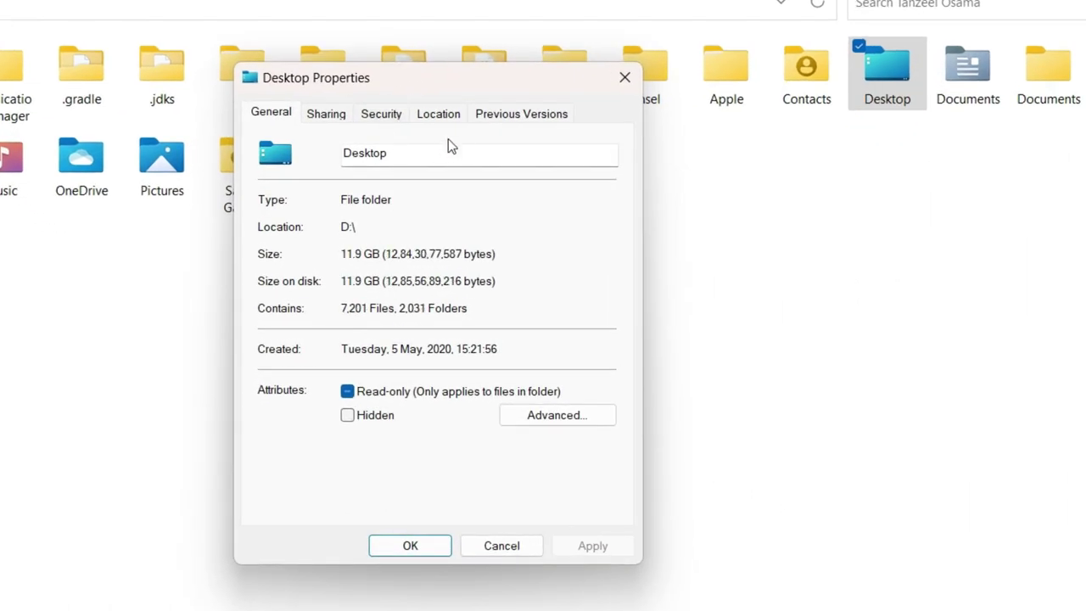
click(449, 118)
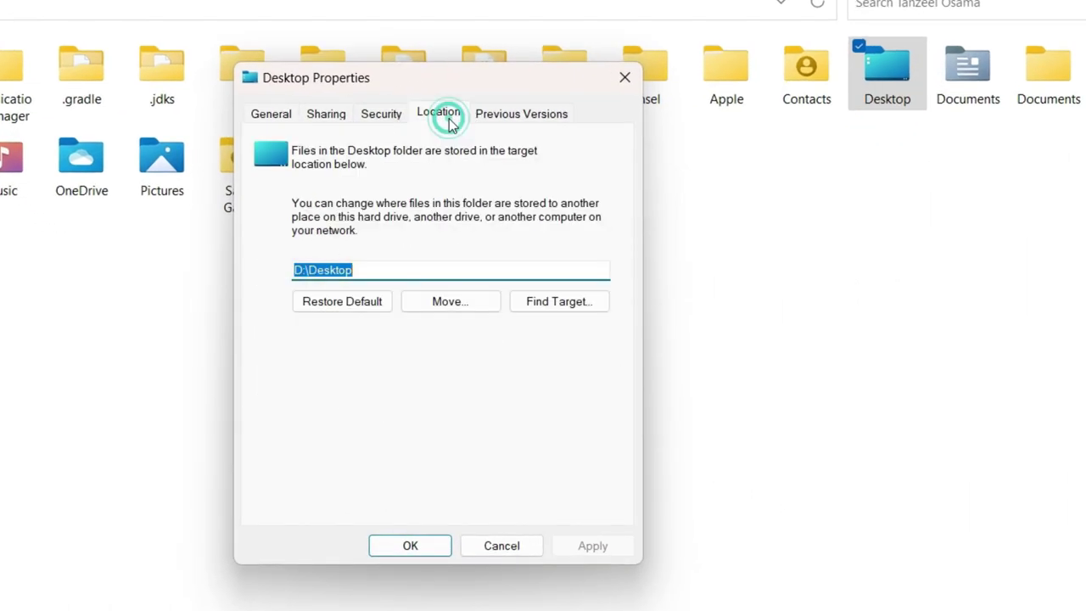
Examine the drive letter and folder name in the Desktop folder's target path, then close its properties without changes.
click(298, 269)
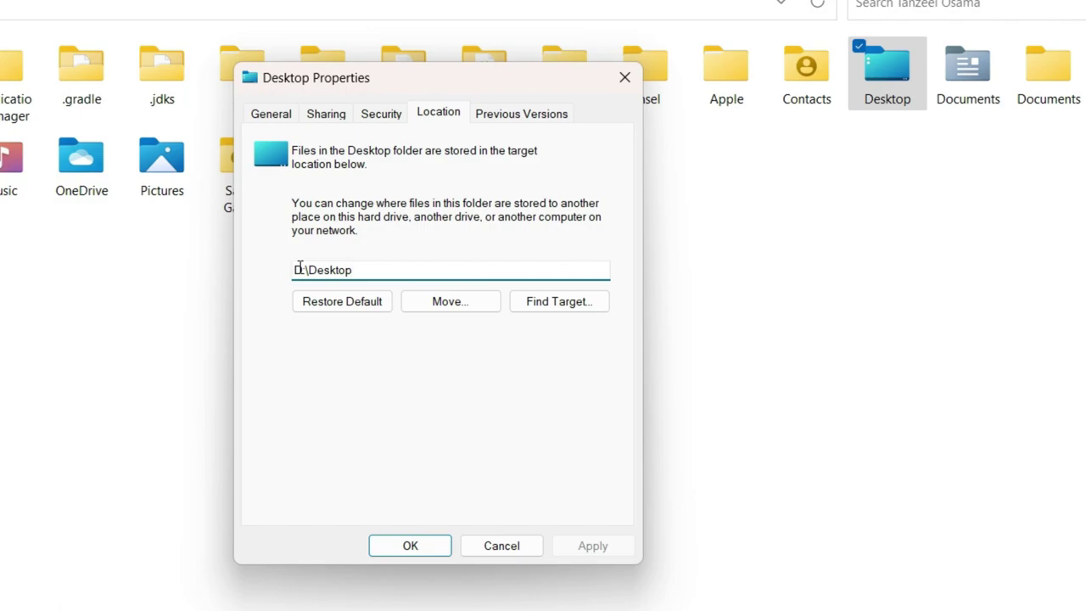
drag(299, 269, 244, 279)
click(298, 271)
click(295, 272)
drag(297, 272, 302, 273)
click(362, 270)
drag(363, 270, 308, 268)
click(469, 400)
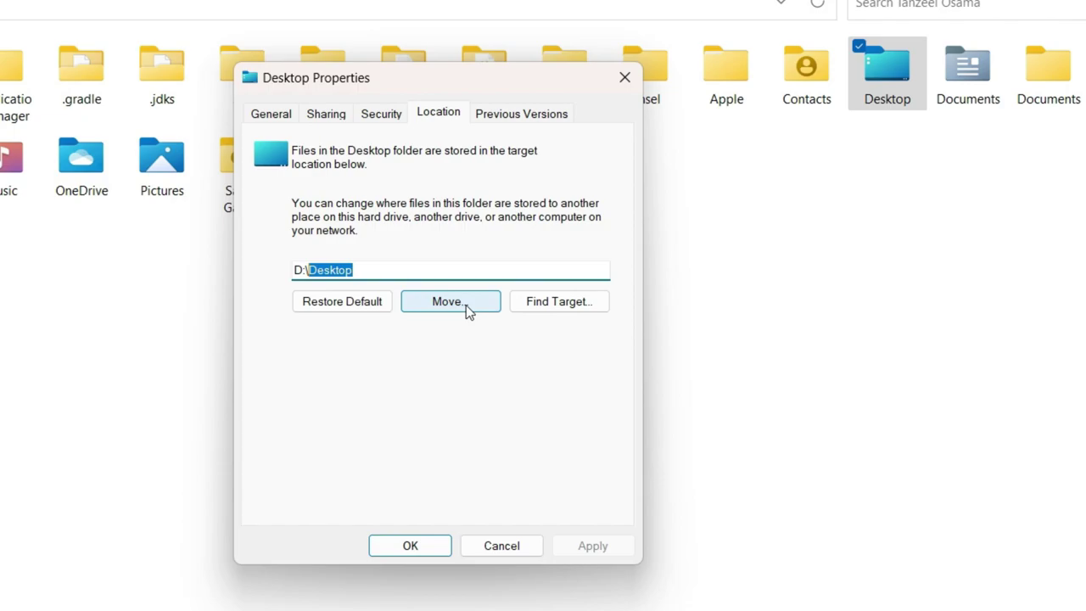
click(507, 544)
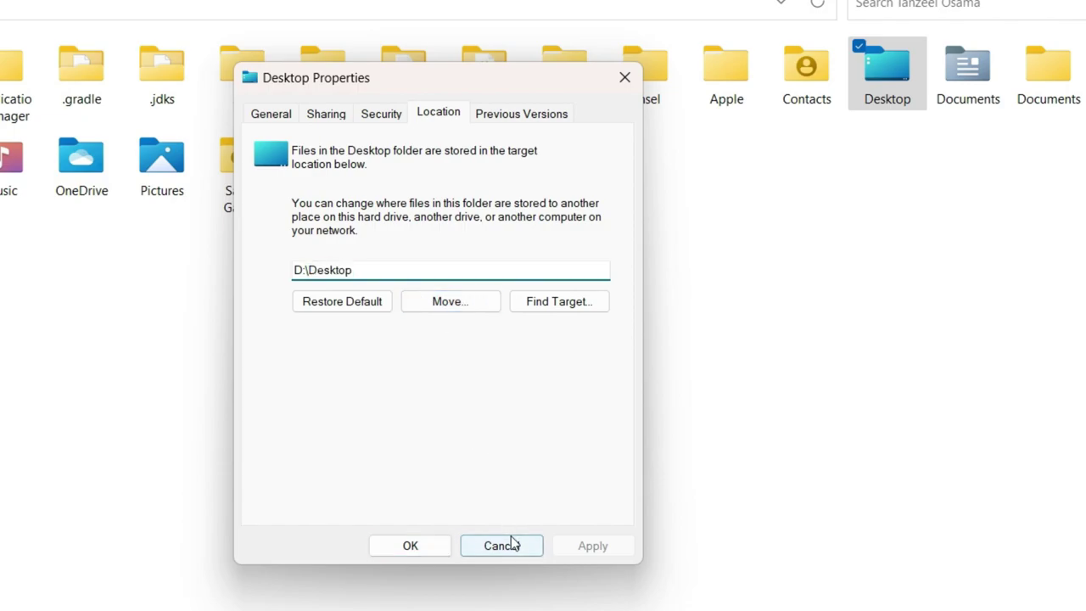
Check the storage location of the Documents library folder in its properties and close them without changes.
right_click(971, 74)
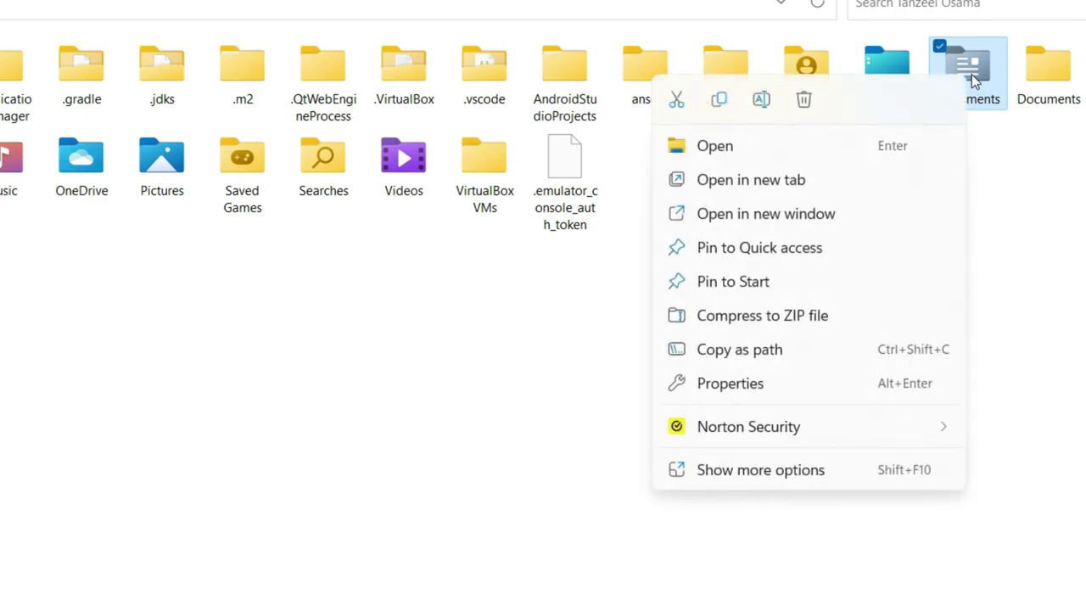
click(791, 394)
drag(998, 95, 444, 129)
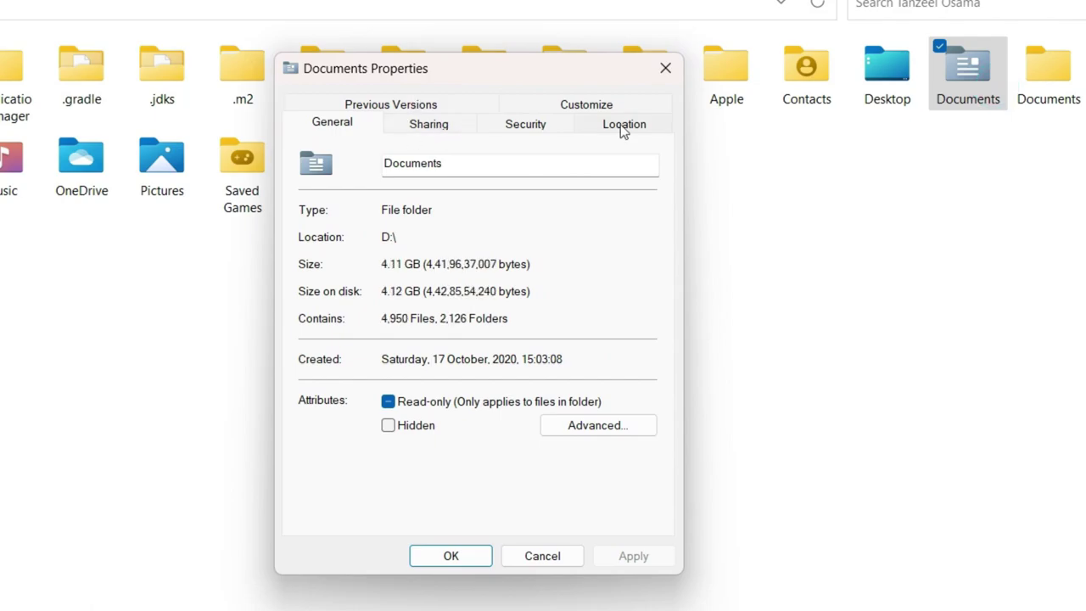
click(623, 125)
click(418, 281)
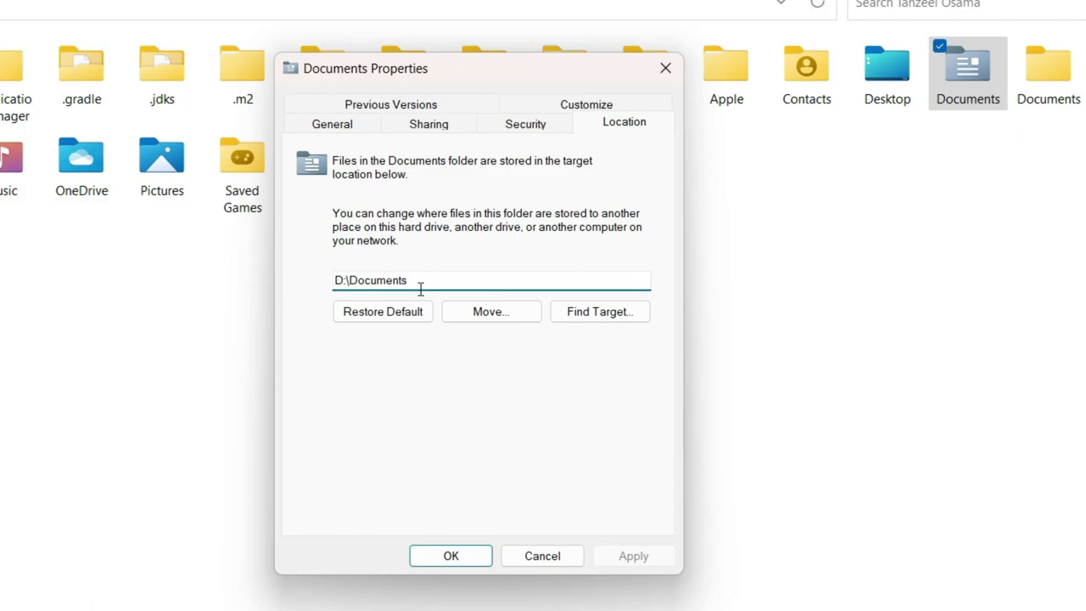
click(334, 285)
drag(336, 282, 344, 281)
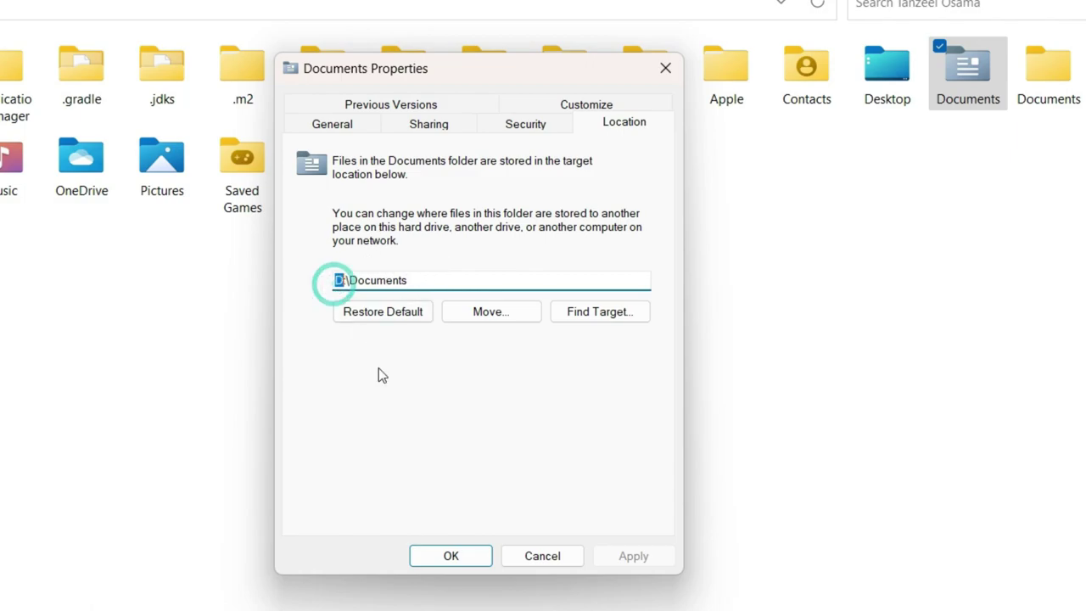
click(378, 368)
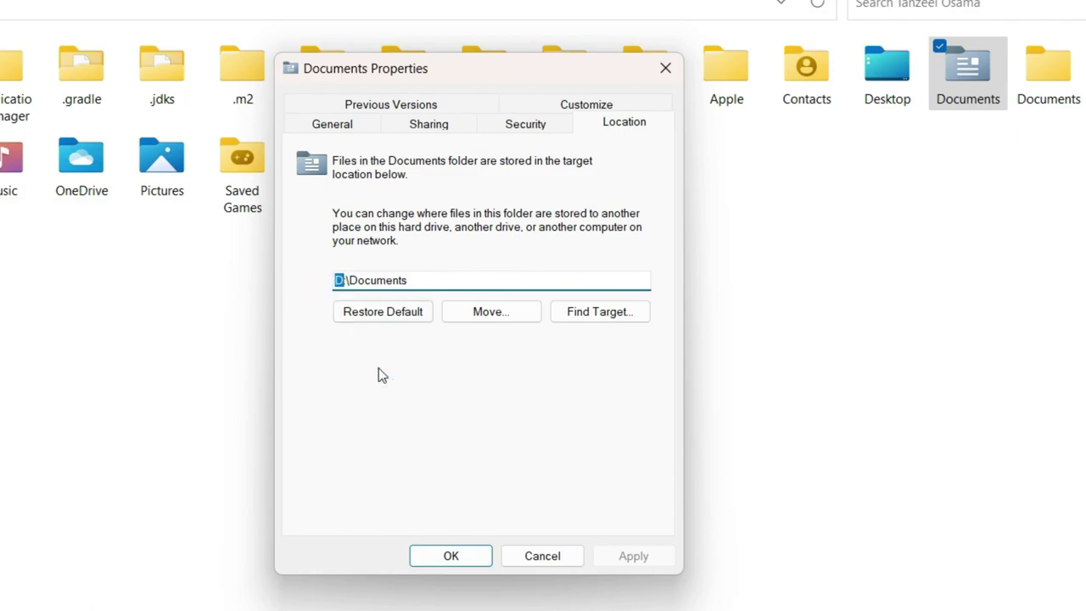
click(535, 553)
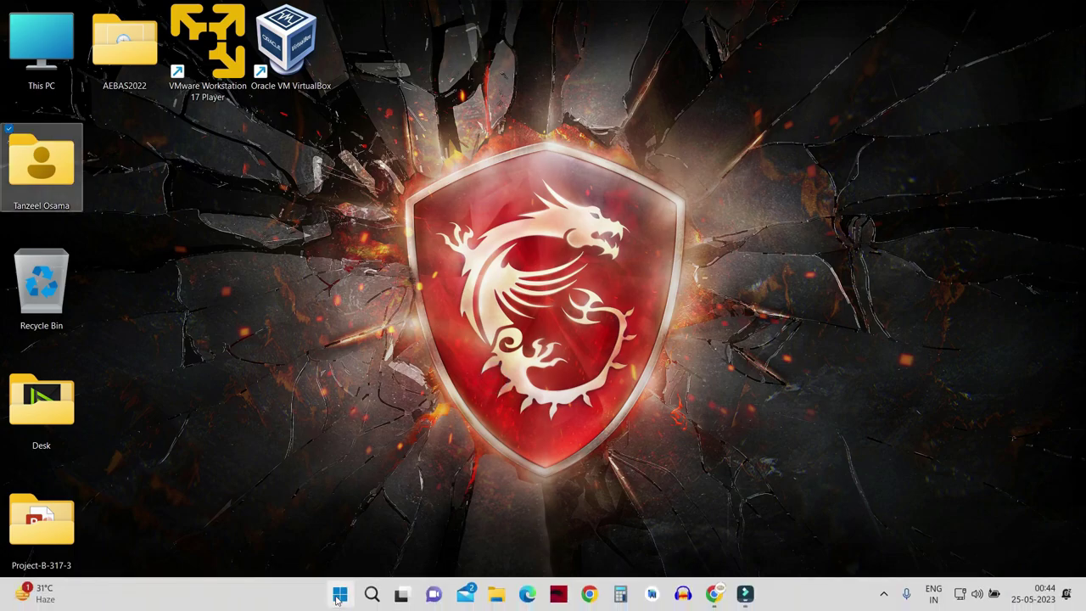
Search Windows for the storage settings and open the Storage page.
click(337, 602)
text(sto)
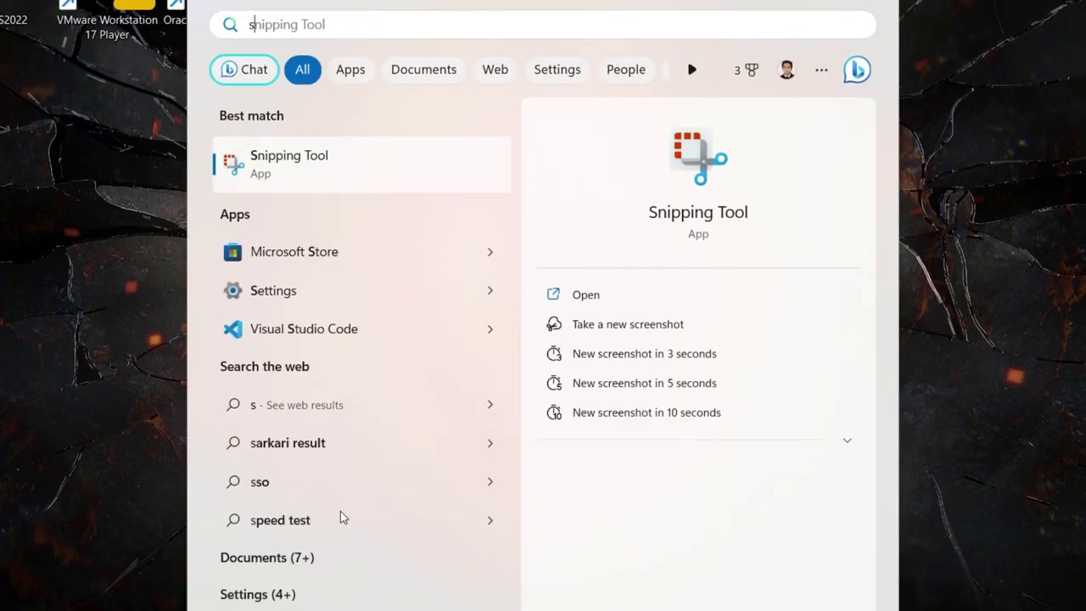
click(272, 567)
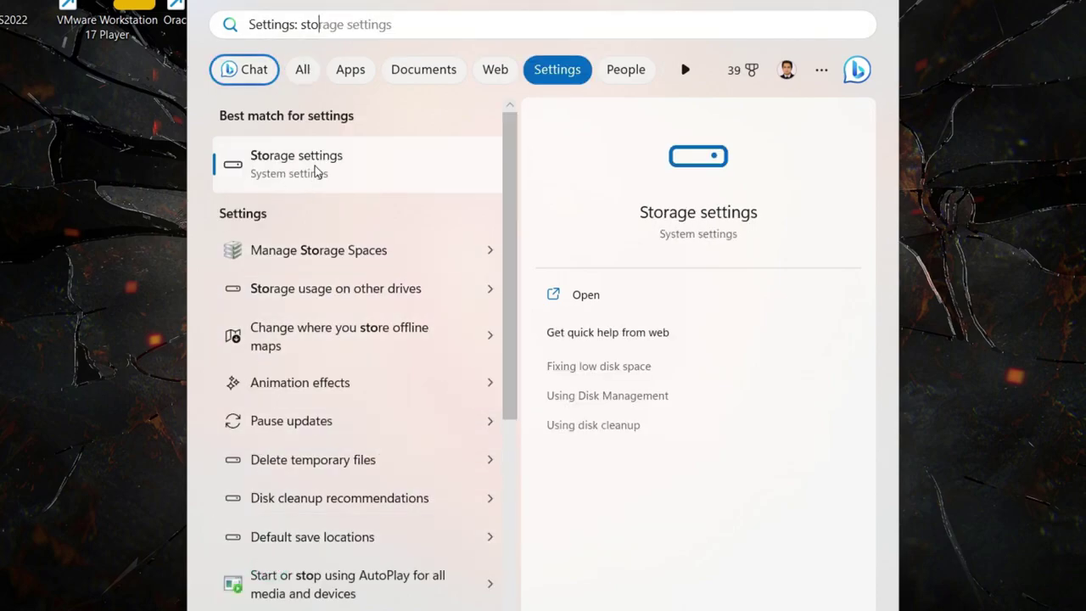
click(302, 168)
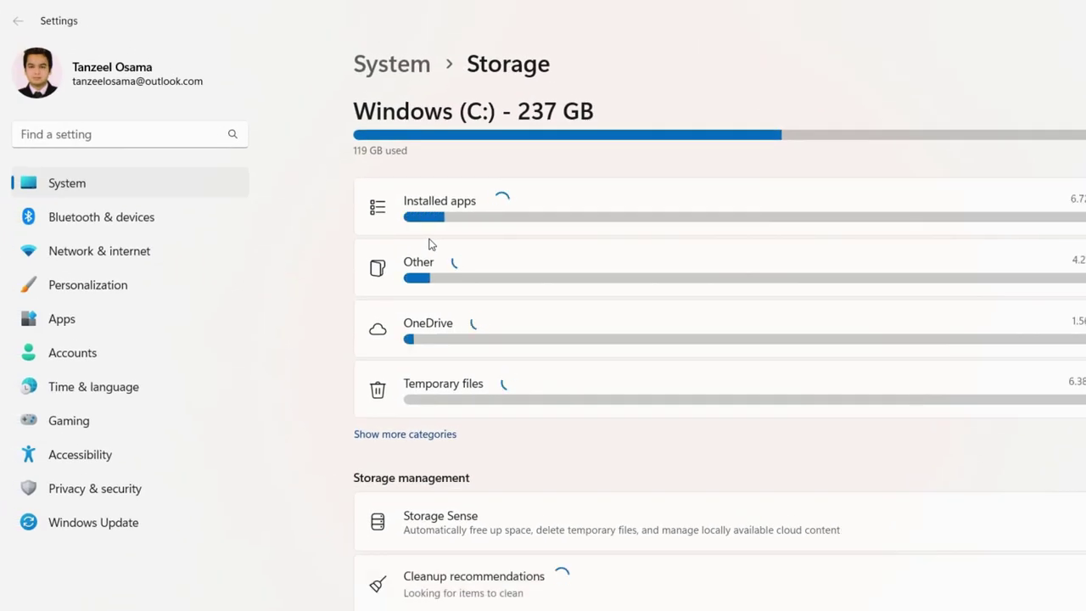
Review the drive choices for saving new apps under Where new content is saved in the advanced storage settings.
scroll(430, 244, down, 2)
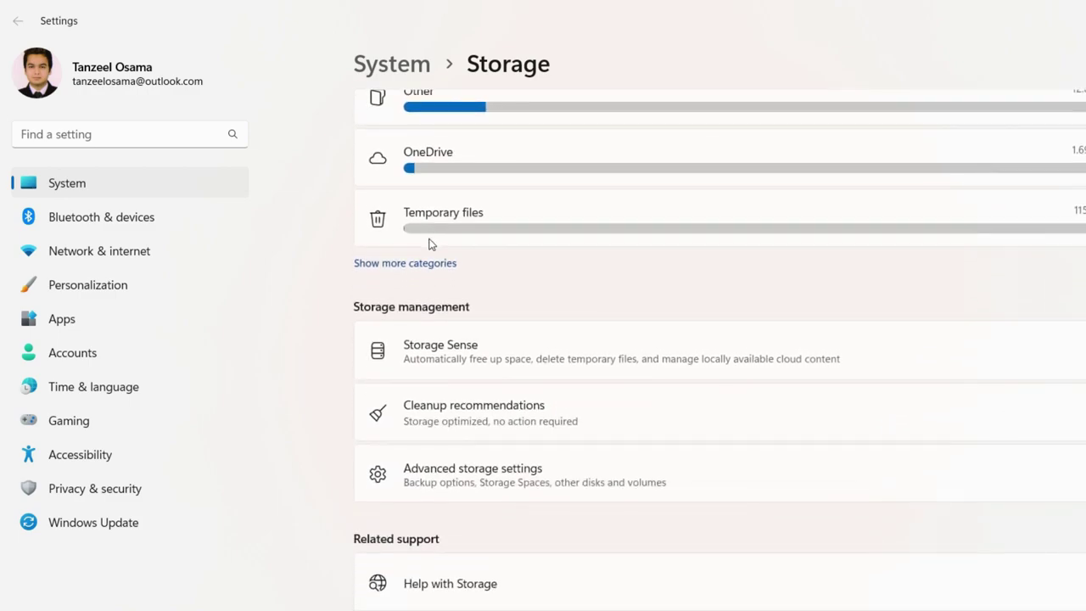
click(471, 490)
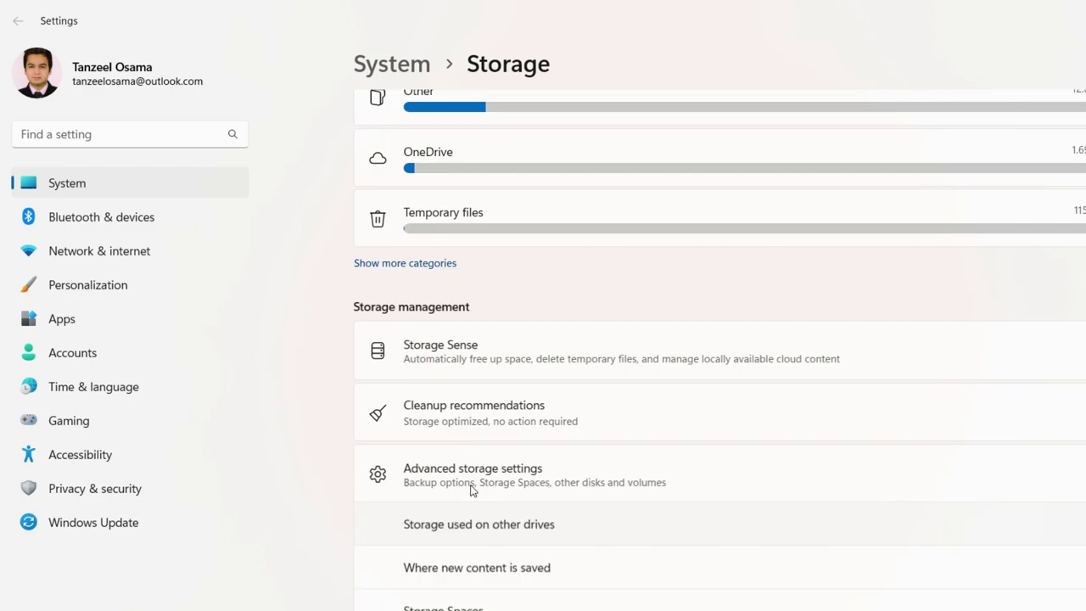
scroll(471, 490, down, 1)
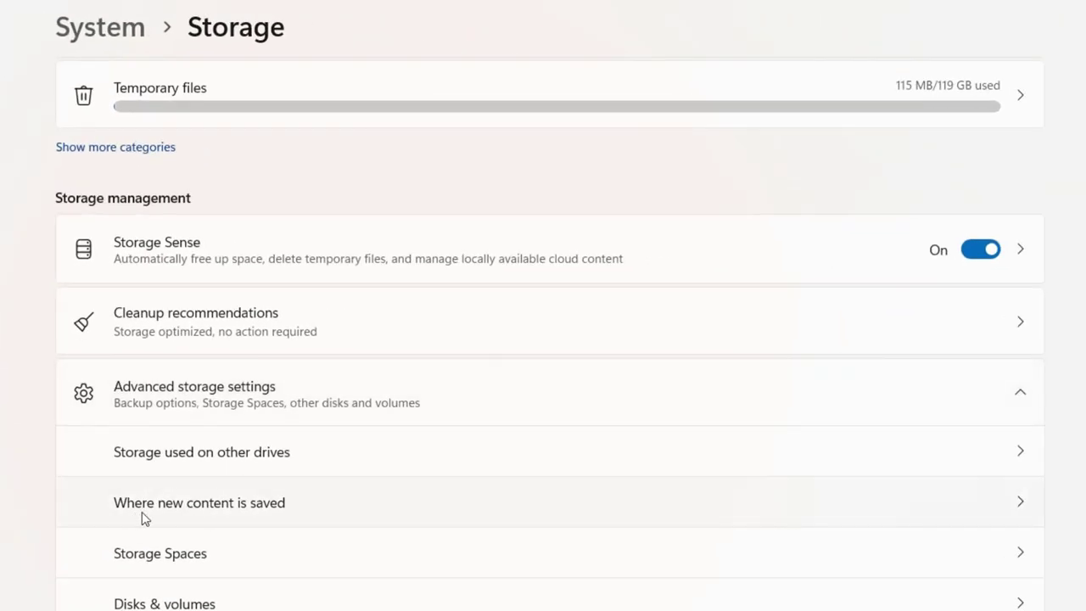
click(252, 519)
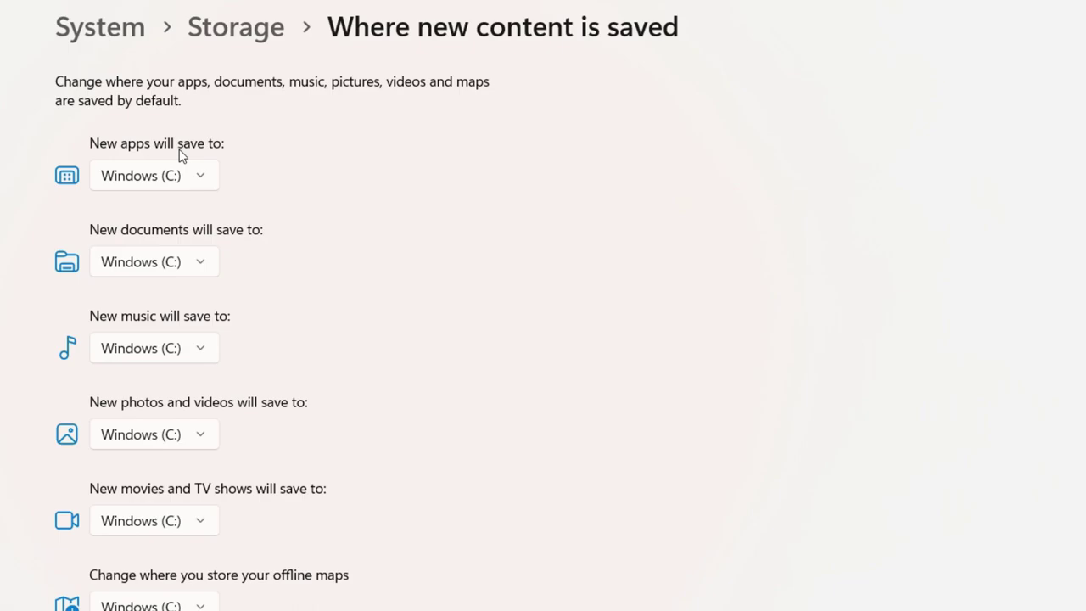
click(140, 185)
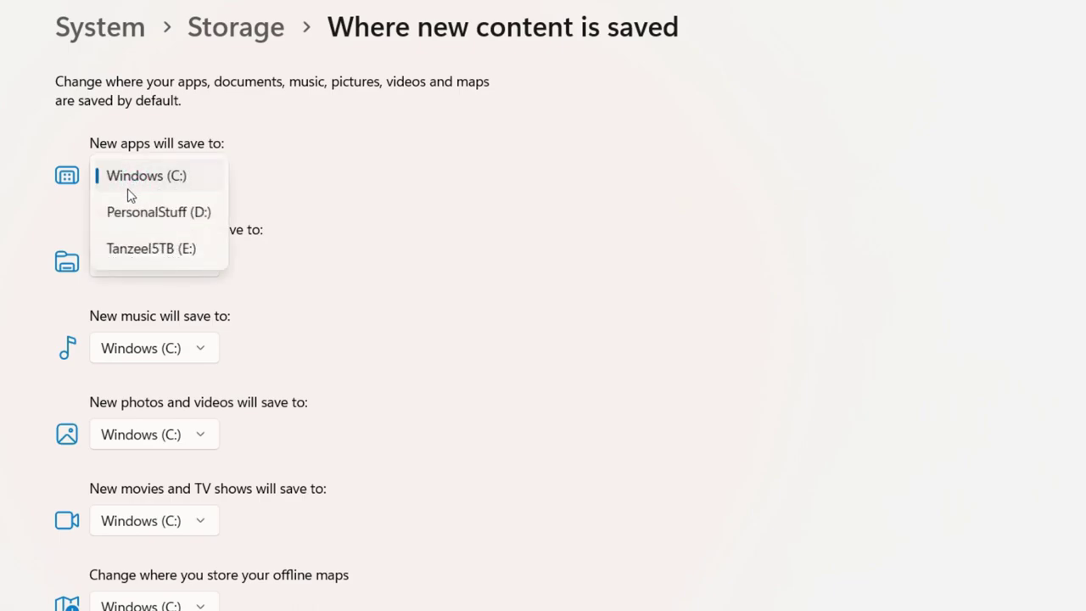
click(231, 262)
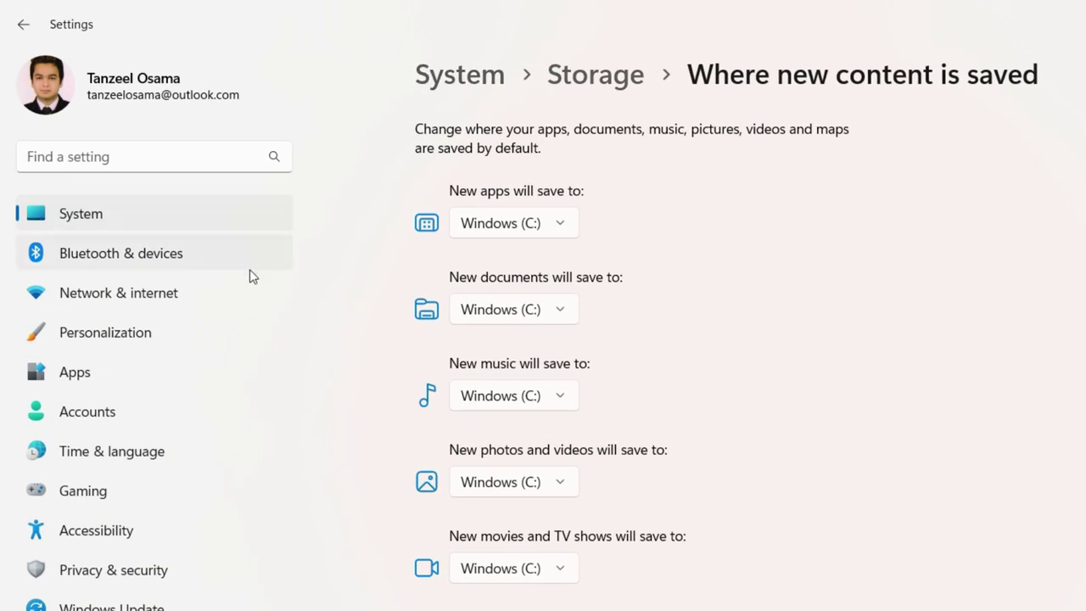
Check in the installed apps list whether AudioDirector for MSI offers the option to move to another drive.
click(97, 373)
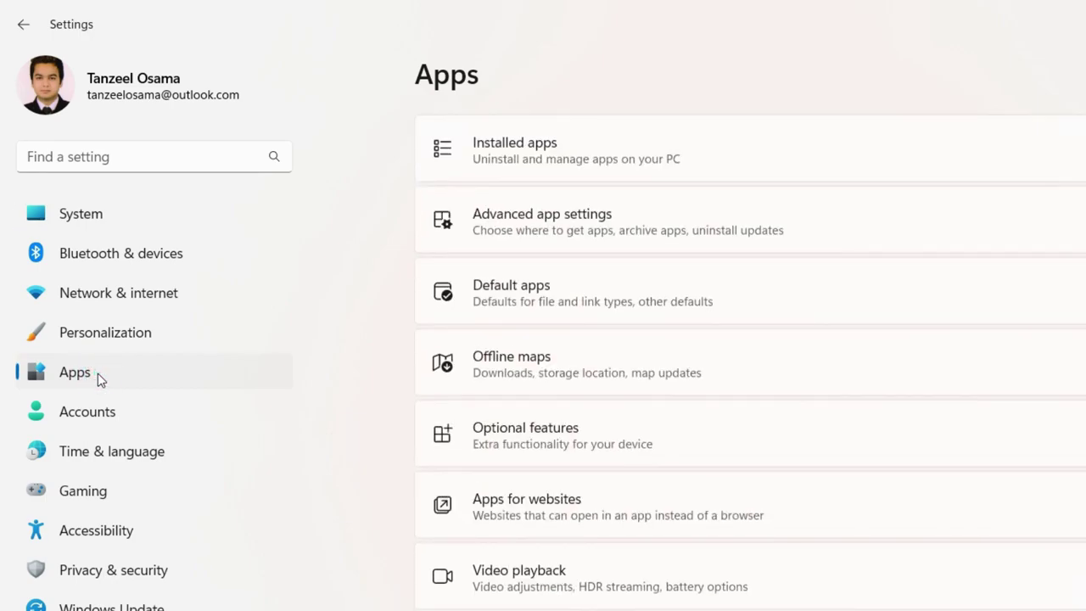
click(525, 166)
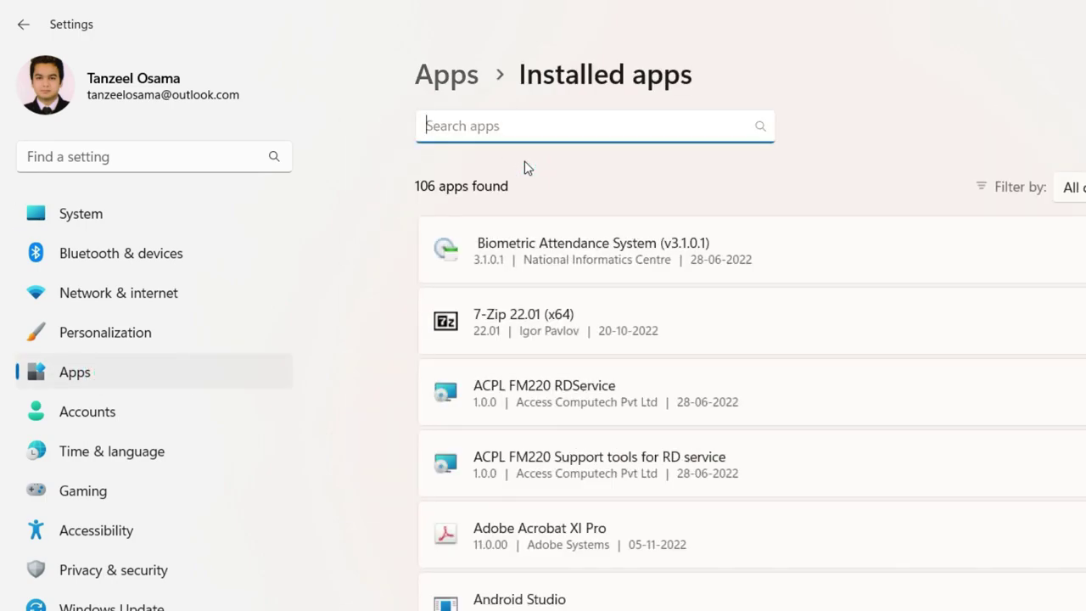
scroll(158, 129, down, 4)
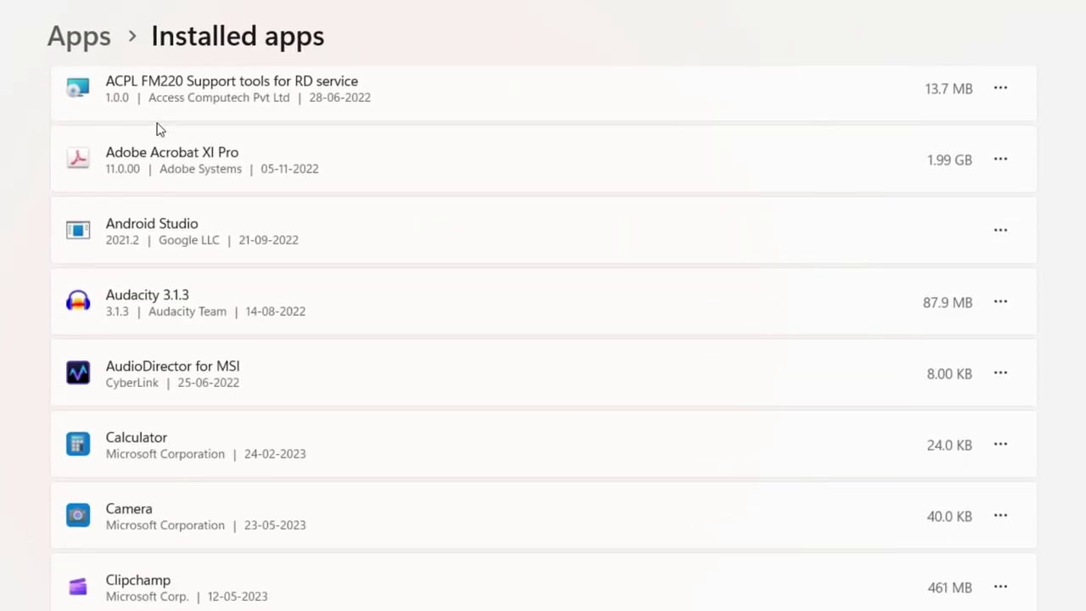
click(239, 373)
click(1000, 374)
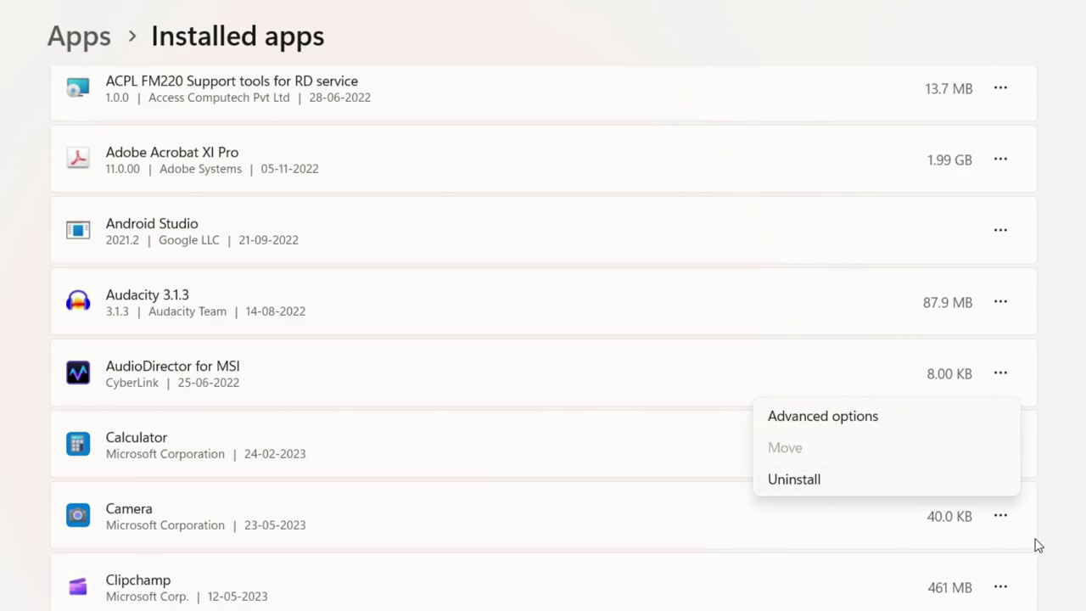
click(1059, 387)
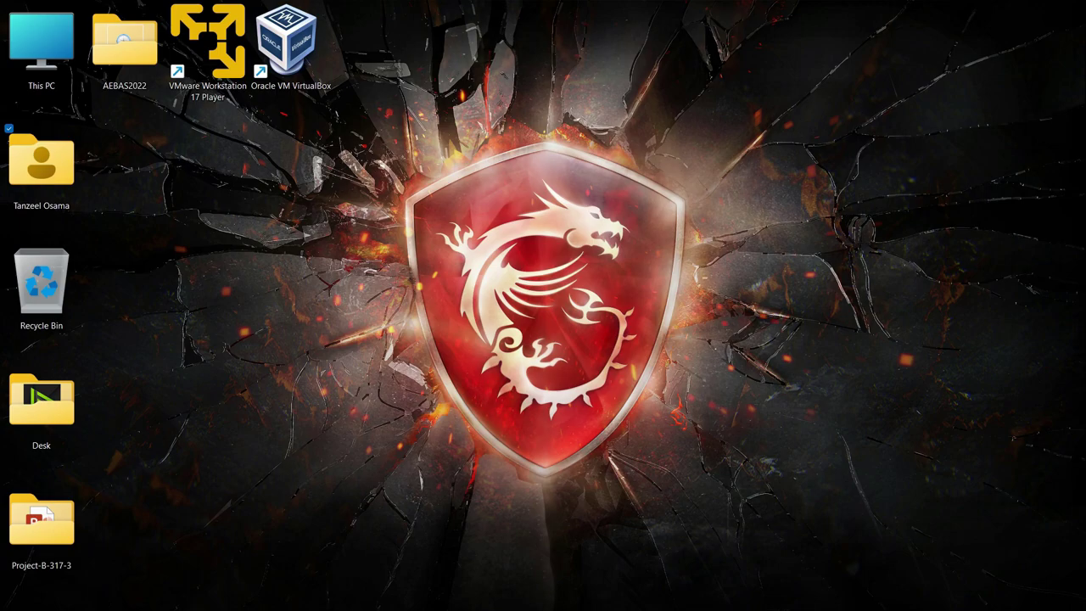
Inspect the disk-space compression option in the advanced attributes of audacity-win-3.1.3-64bit on the Windows (C:) drive, leaving it unchanged.
double_click(46, 66)
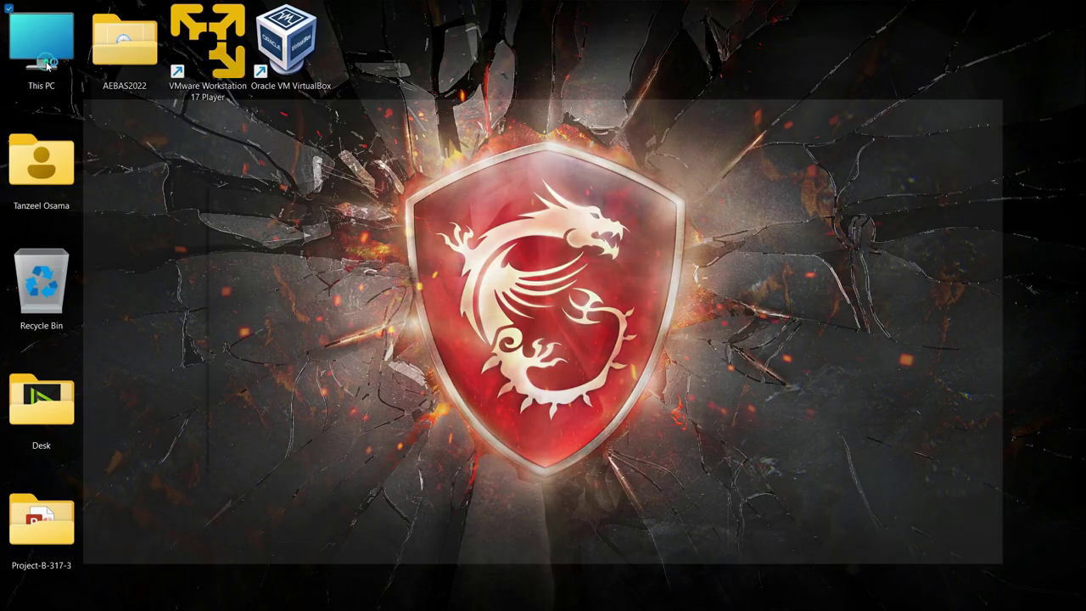
double_click(269, 149)
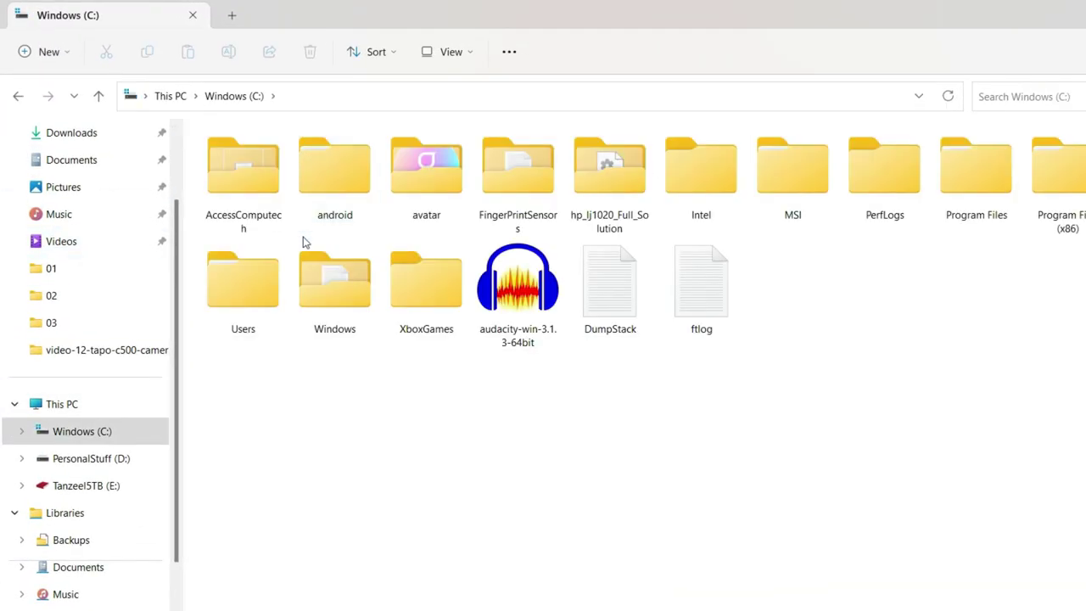
right_click(524, 310)
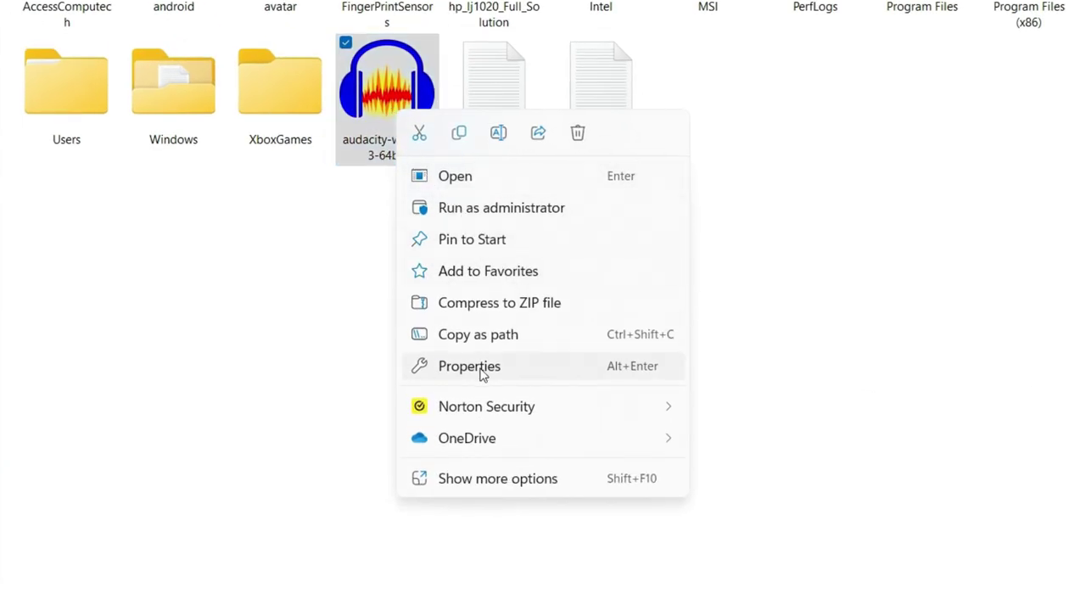
click(481, 370)
click(715, 441)
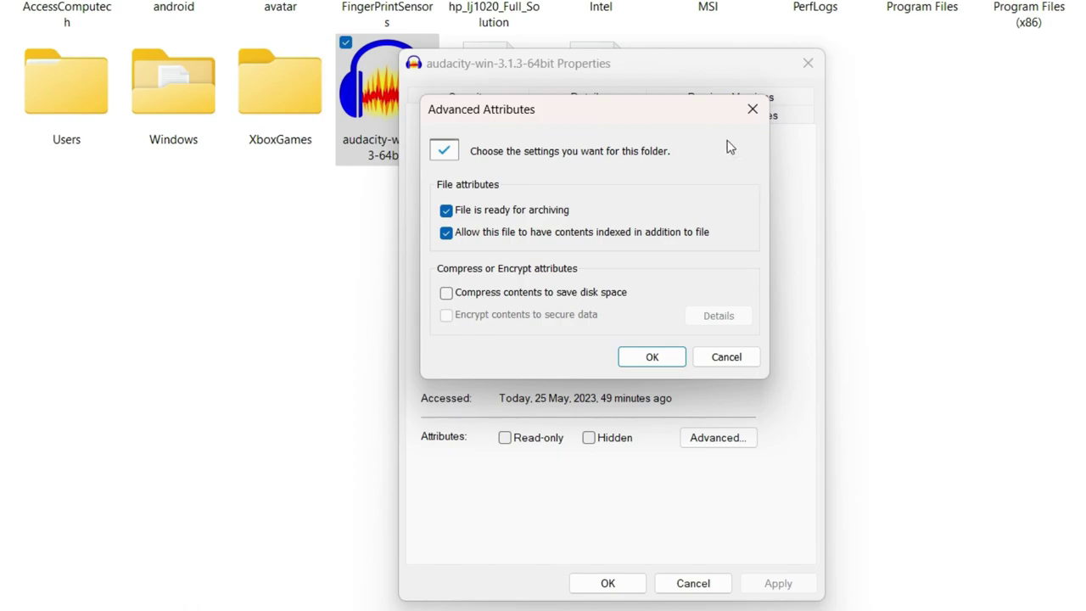
click(750, 112)
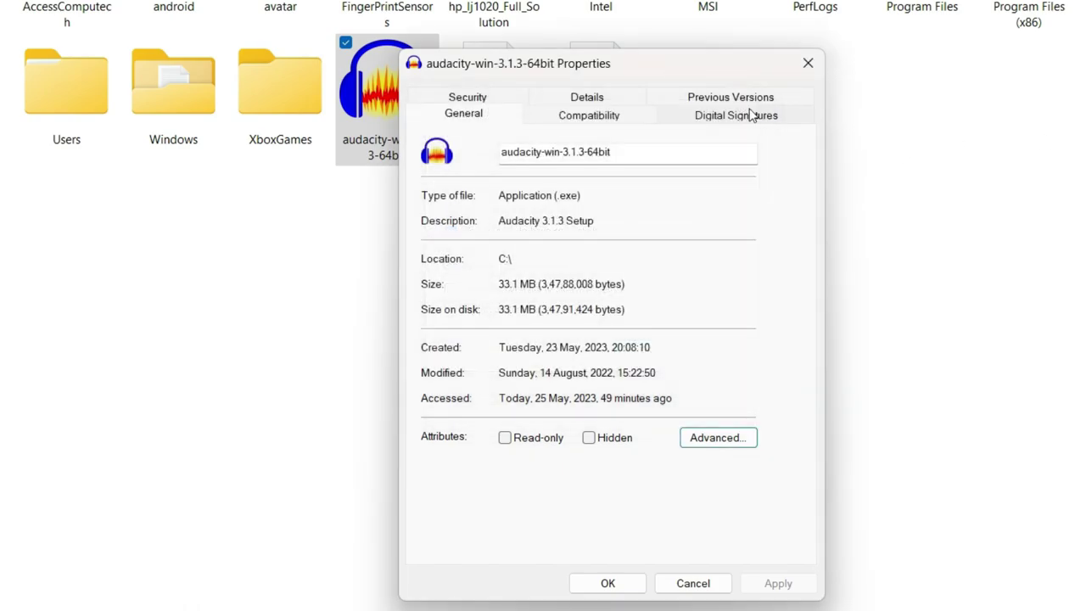
click(795, 70)
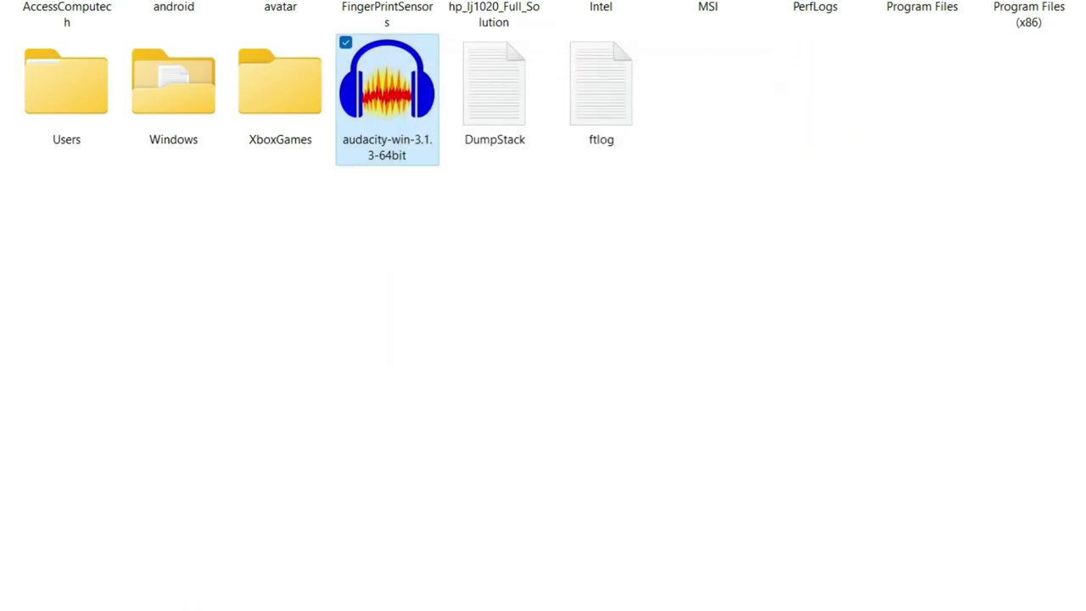
Return to This PC and open the properties of the Windows (C:) drive to view its disk-space compression option.
click(169, 95)
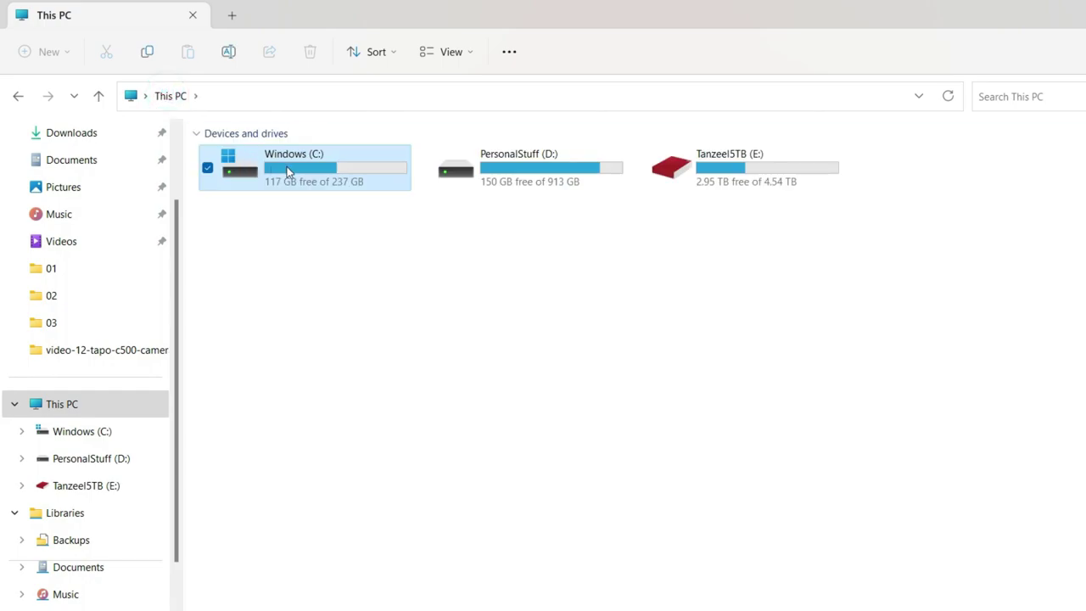
right_click(287, 171)
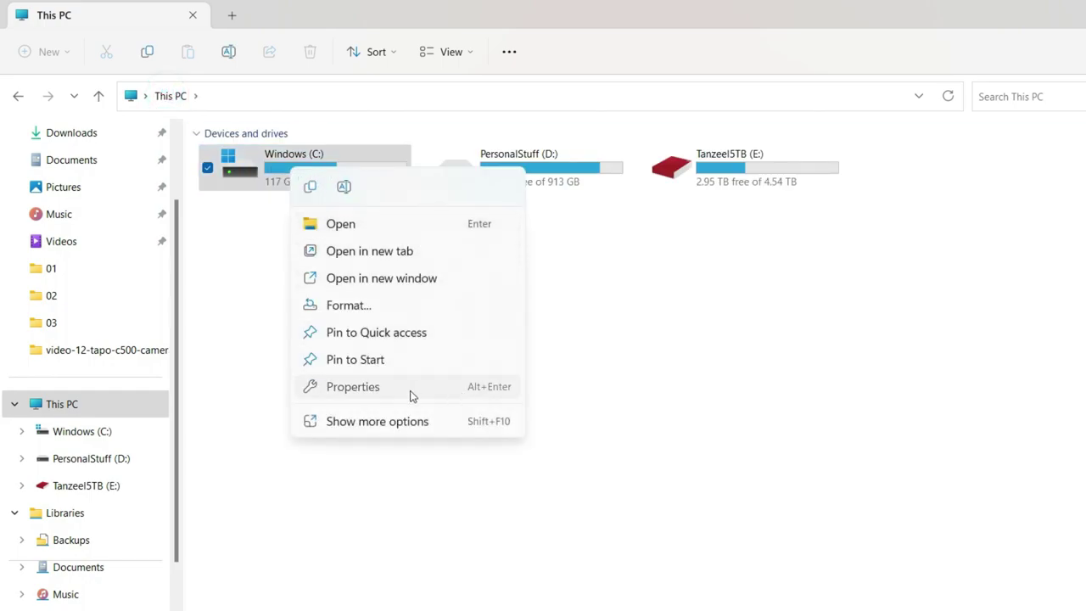
click(353, 386)
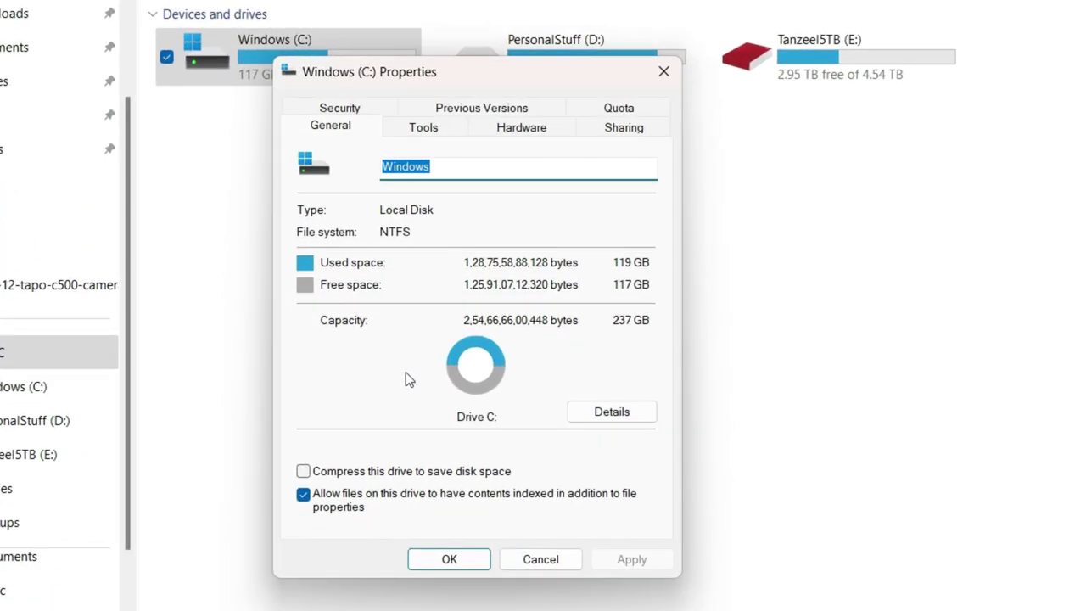
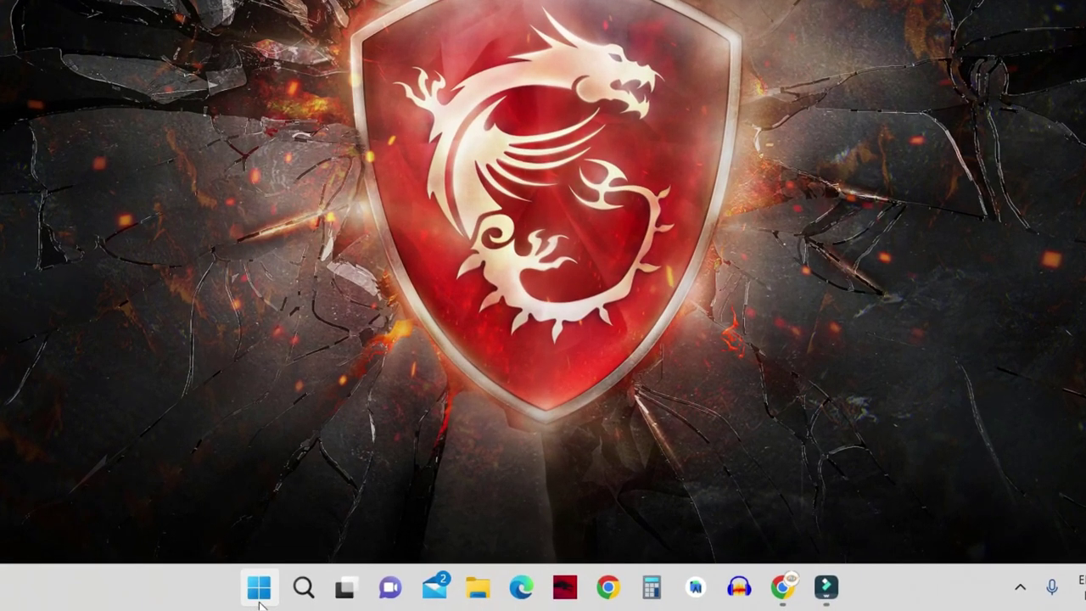
Write out the hibernation commands powercfg /hibernate off and powercfg /hibernate on in a Command Prompt run as administrator, and close the window.
click(368, 594)
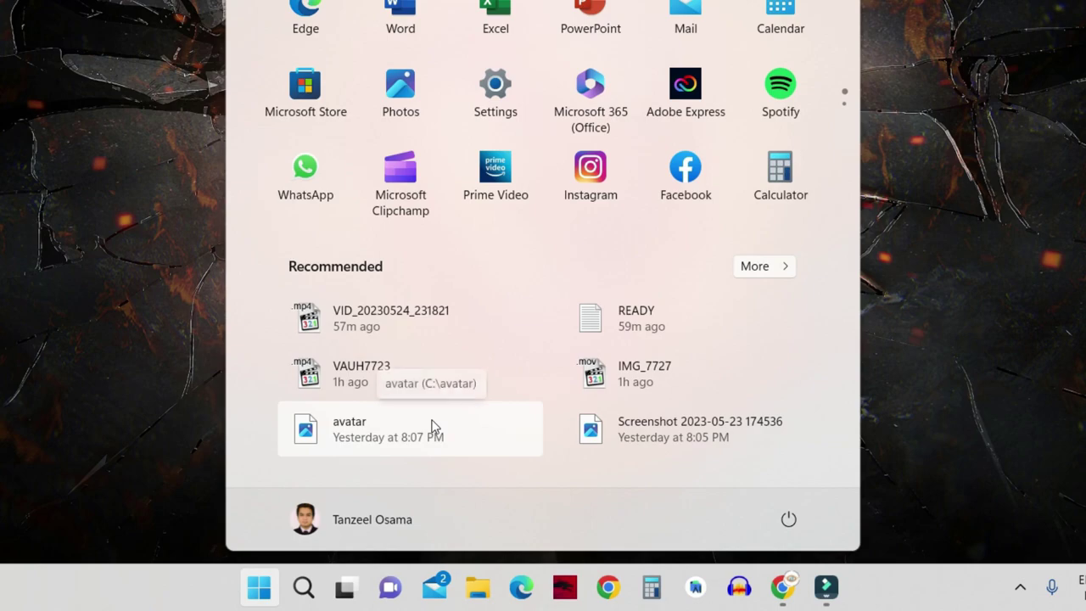
click(431, 429)
text(cmd)
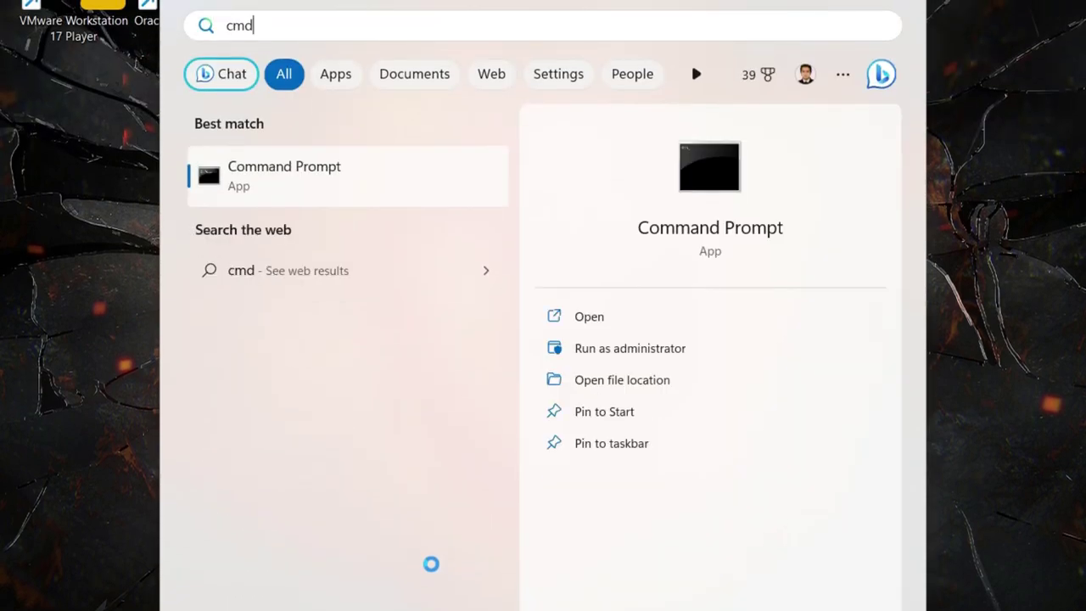
right_click(296, 190)
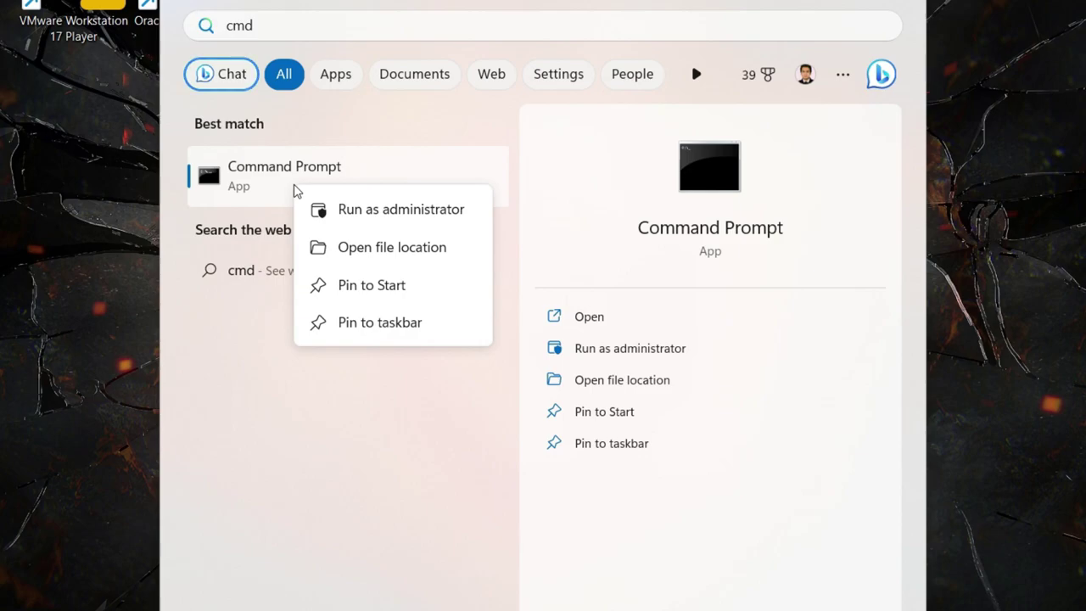
click(388, 216)
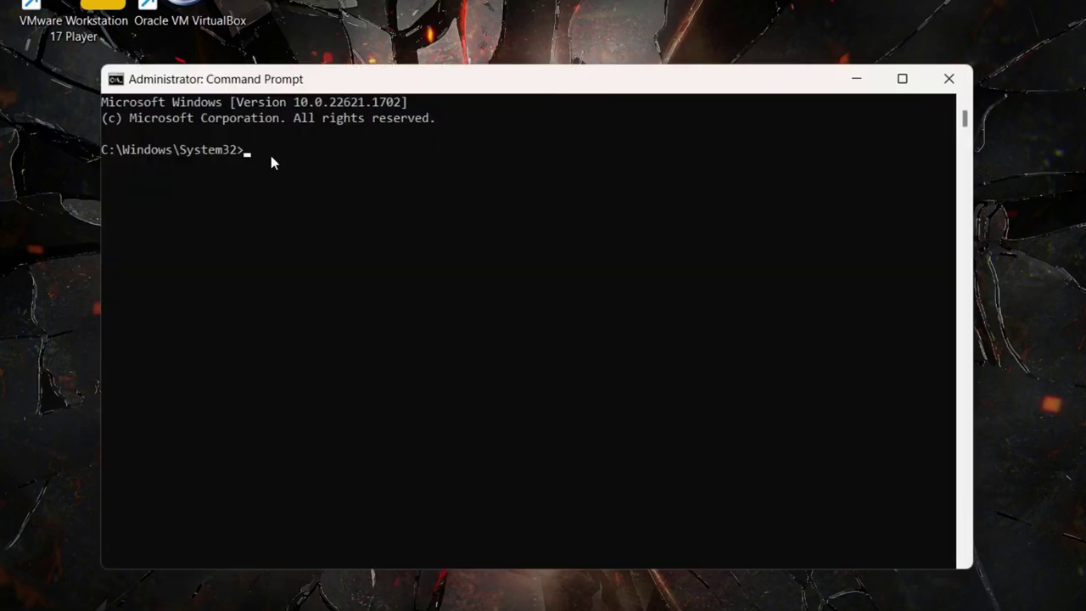
text(powercfg /hibernate off)
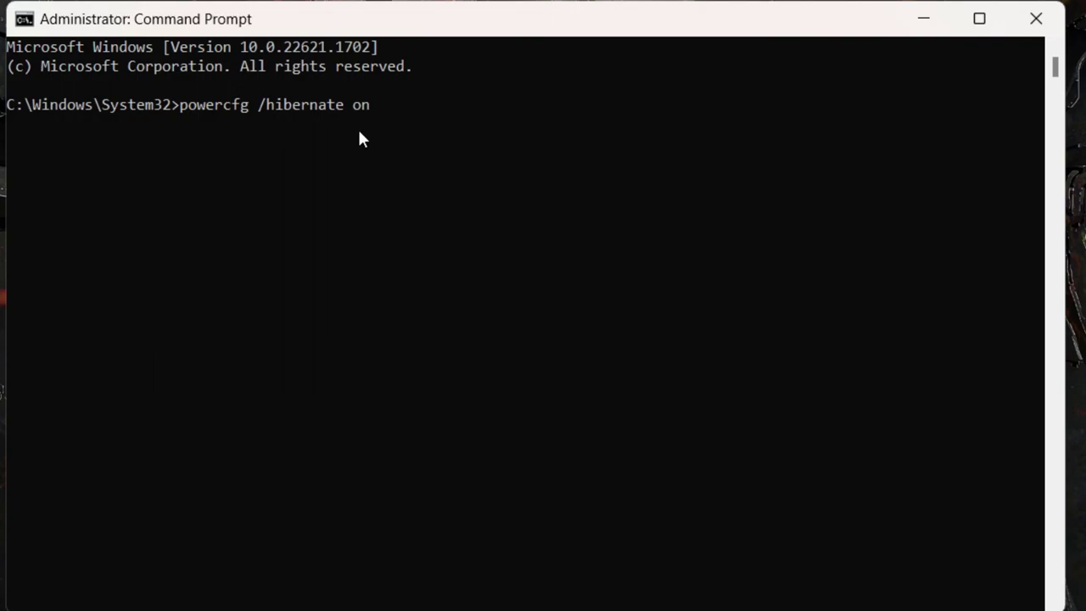
click(1035, 21)
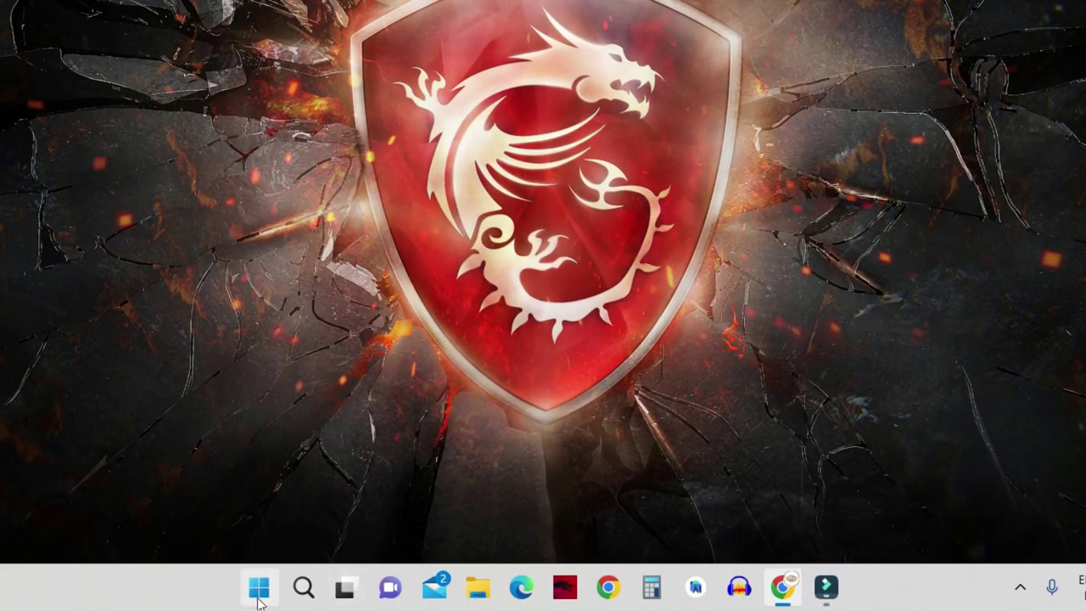
Open Settings, search for "searching" and open the Windows Search settings.
right_click(259, 600)
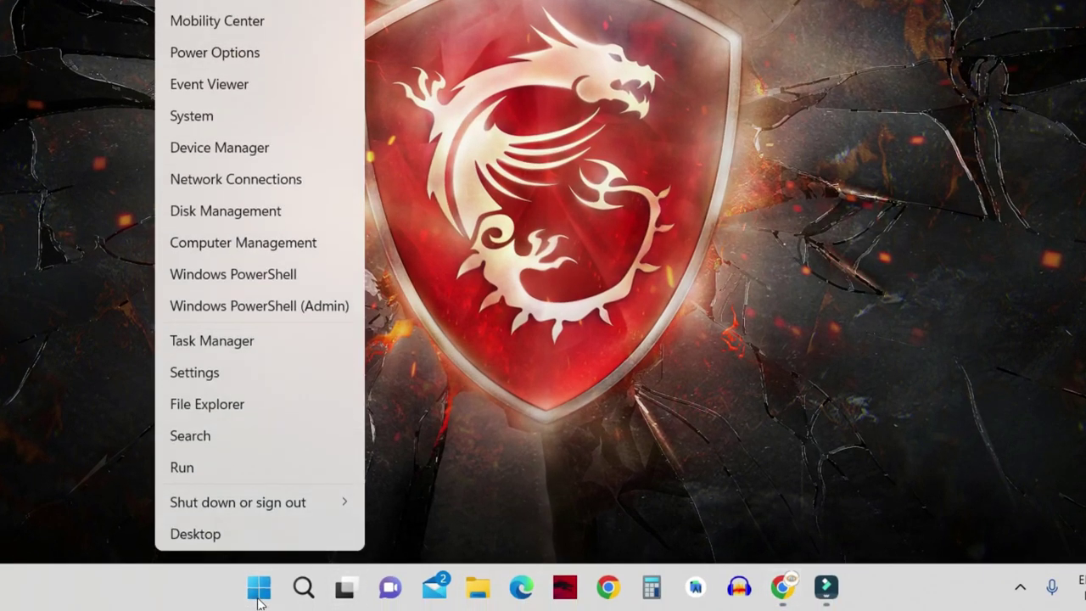
click(201, 375)
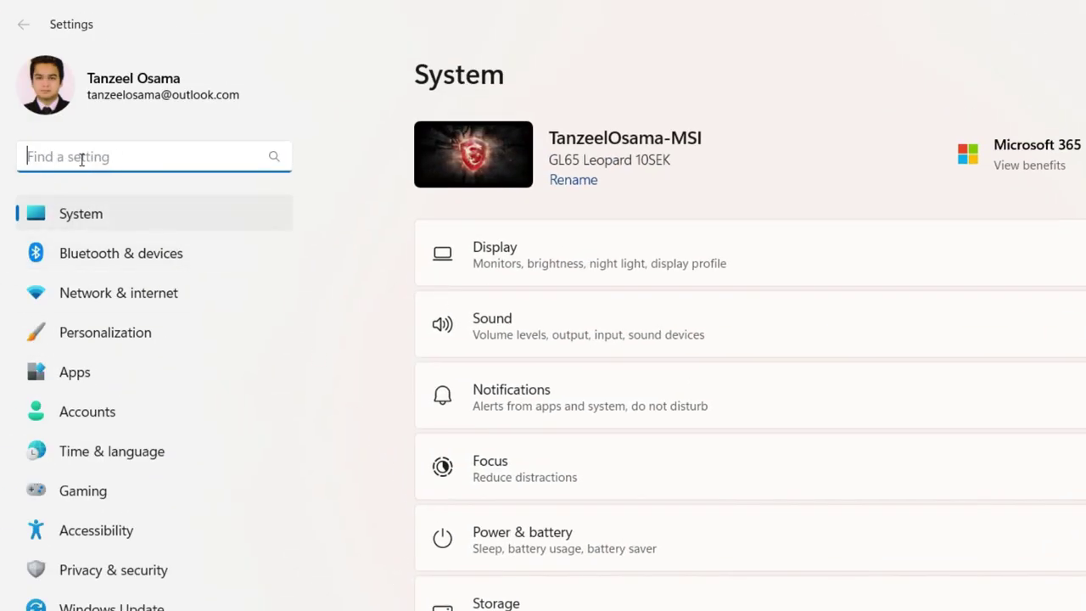
text(sea)
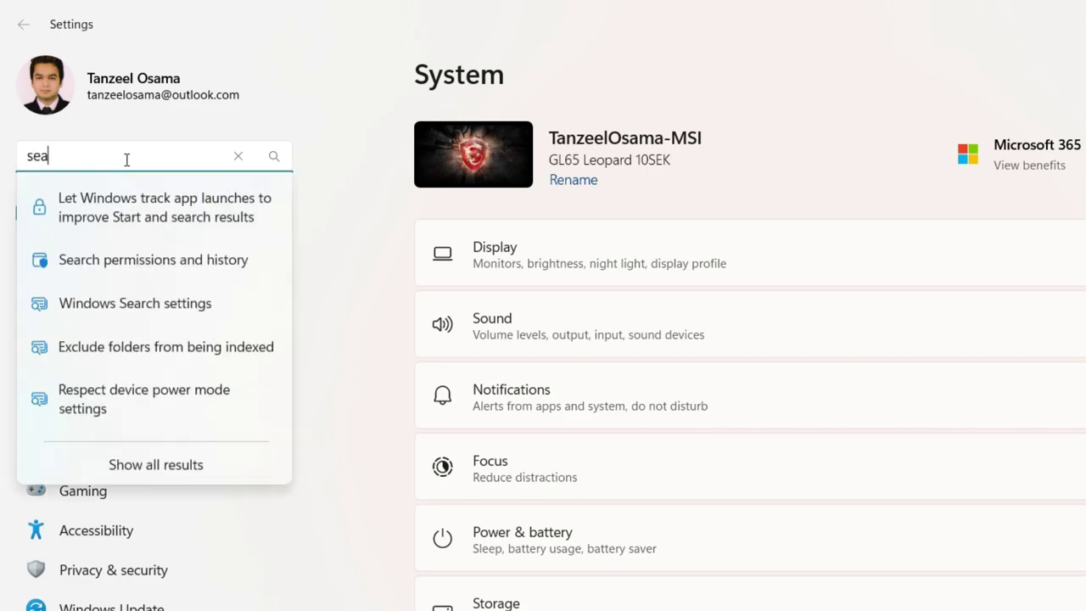
text(rching)
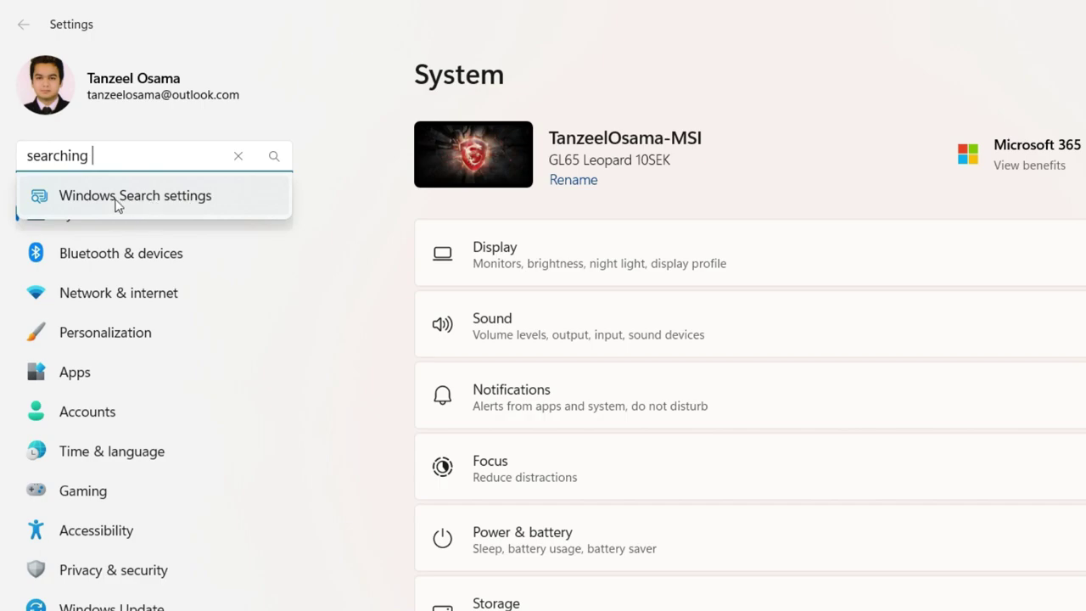
click(138, 197)
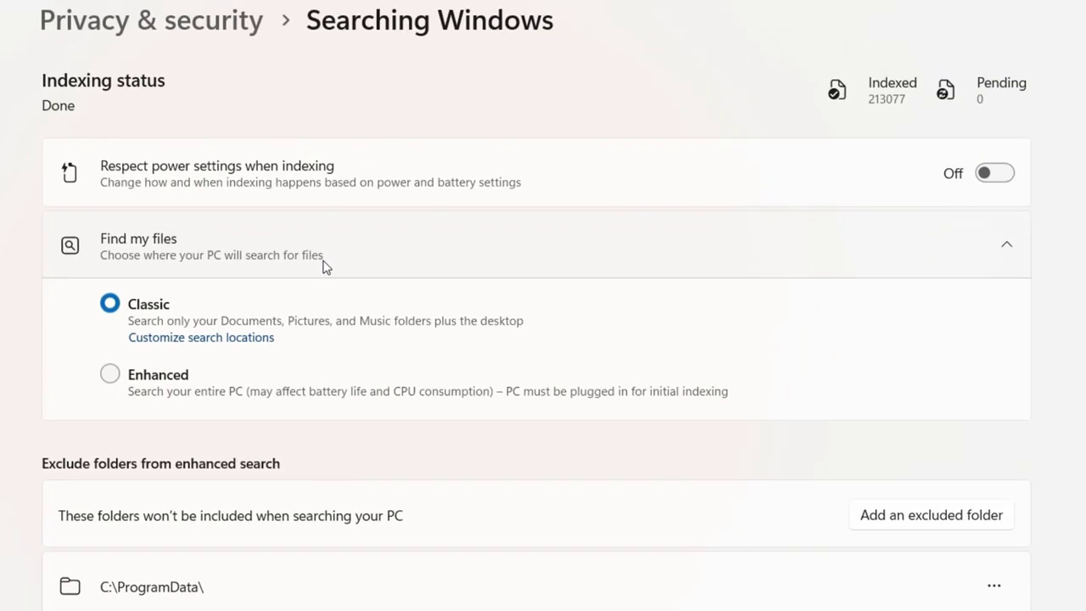
Open the advanced indexing options, show all locations for modification and expand the Windows (C:) drive.
scroll(698, 319, down, 8)
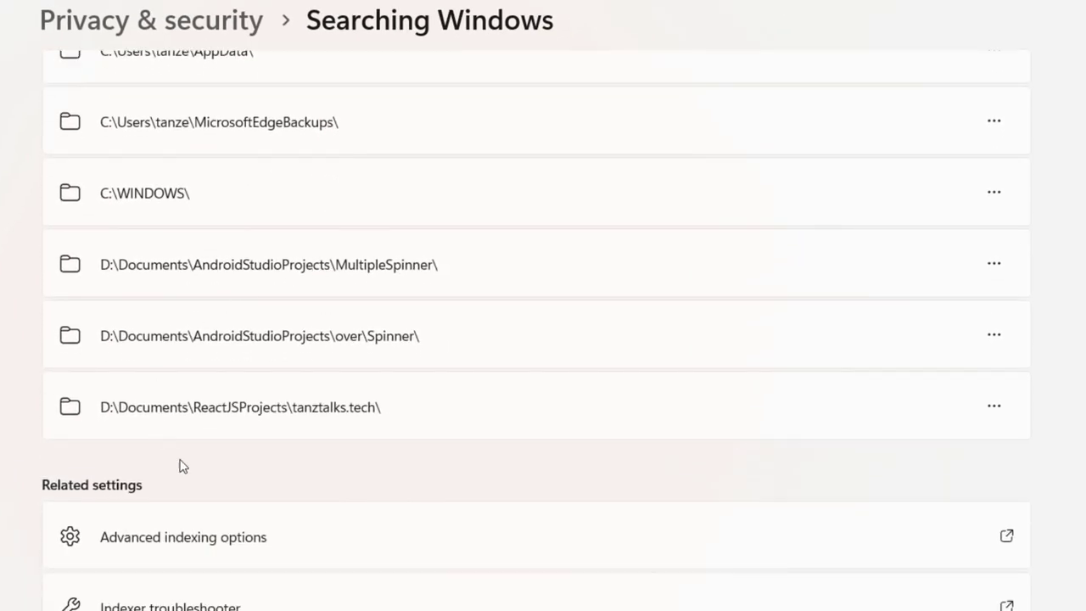
click(147, 556)
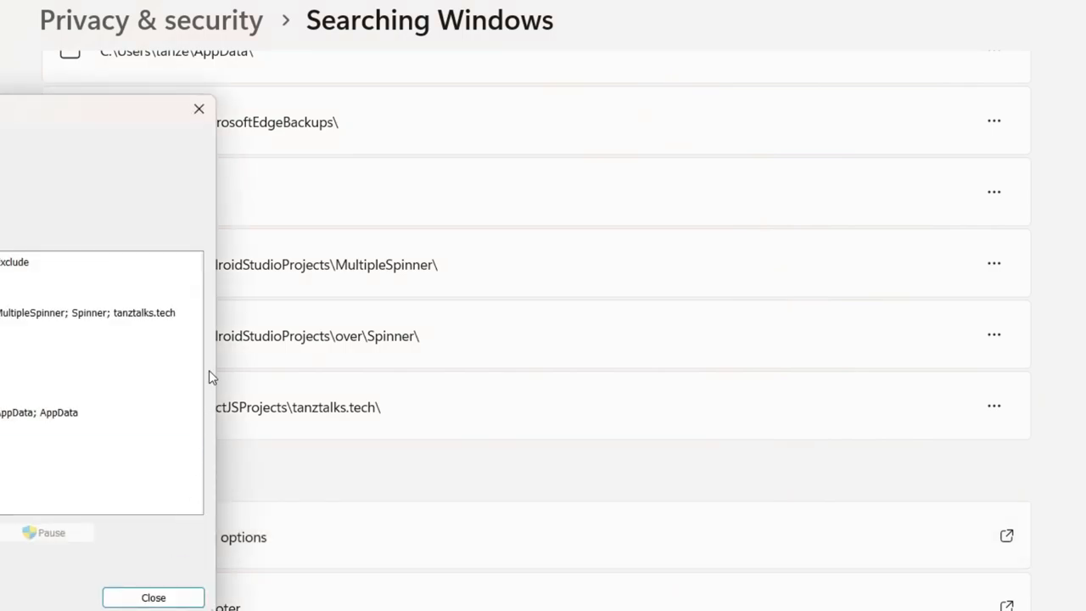
drag(42, 109, 379, 163)
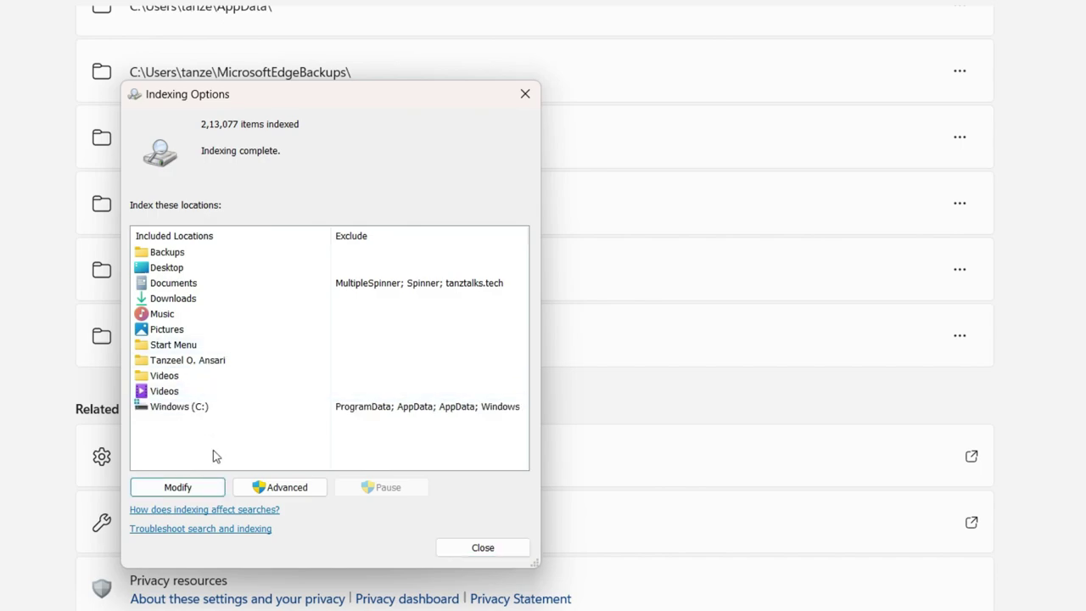
click(179, 489)
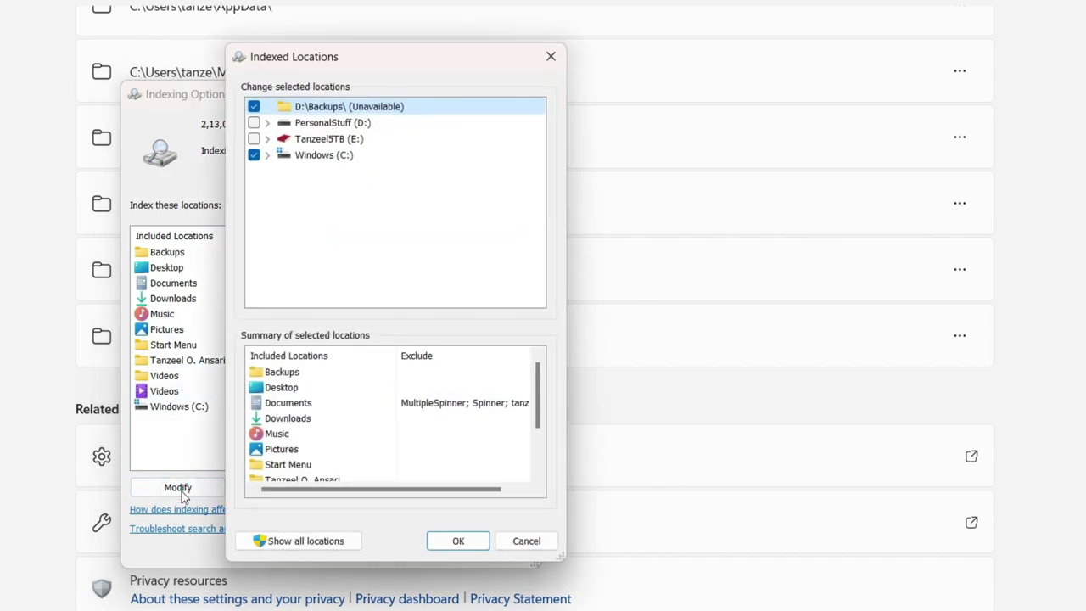
click(304, 542)
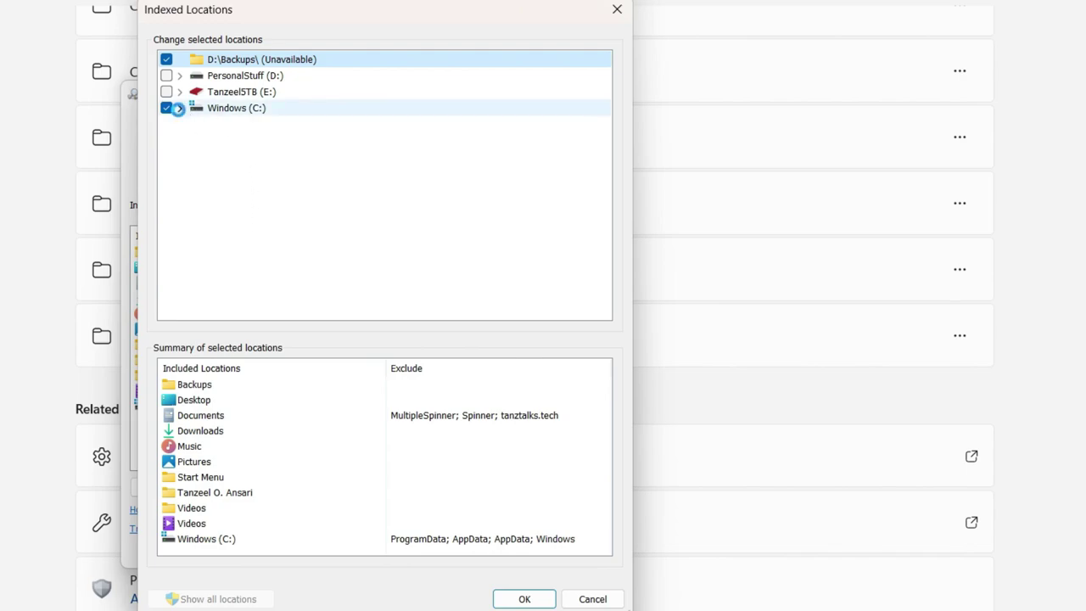
click(179, 108)
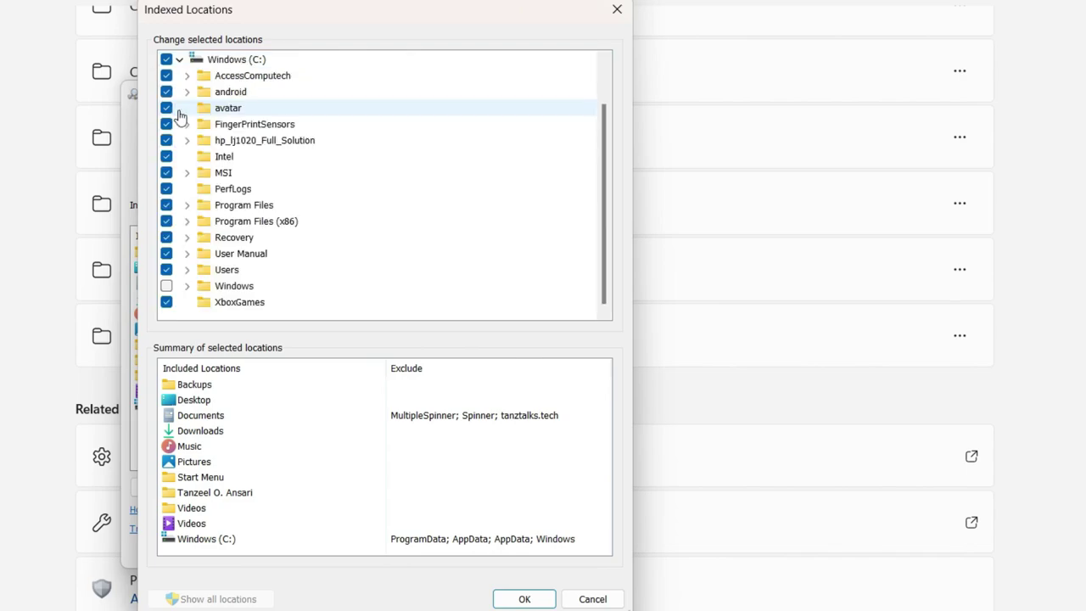
Exclude Program Files (x86), Program Files, Recovery and User Manual on Windows (C:) from the indexed locations.
click(167, 221)
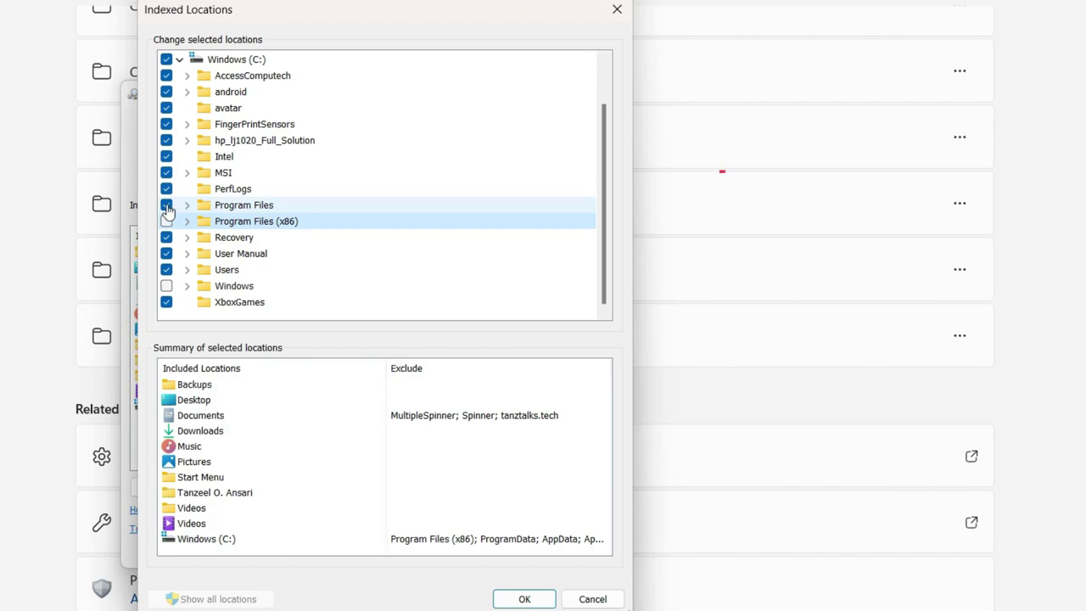
click(166, 205)
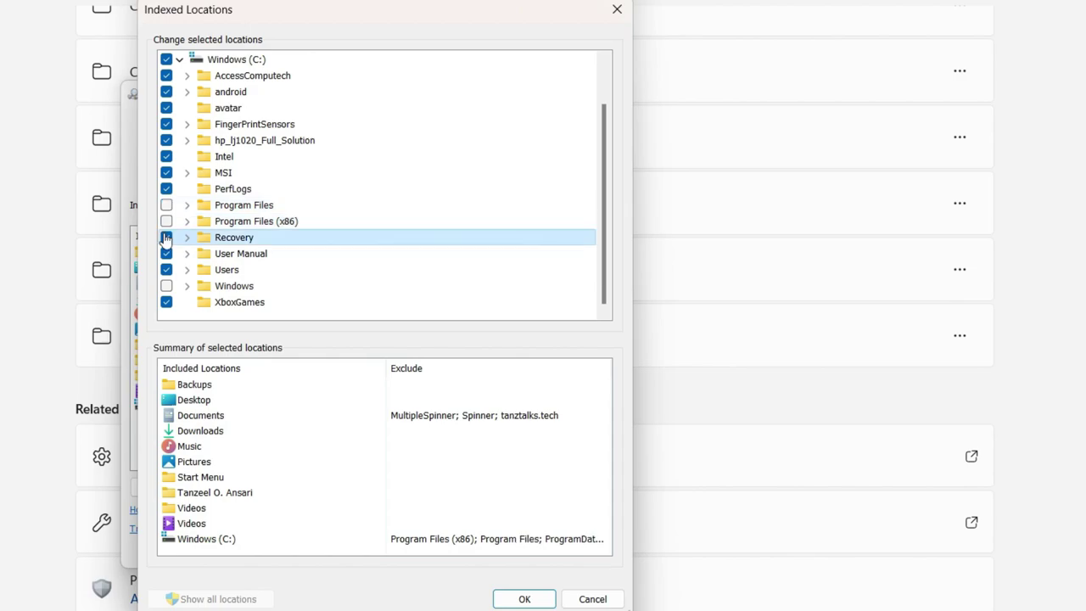
click(166, 238)
click(168, 253)
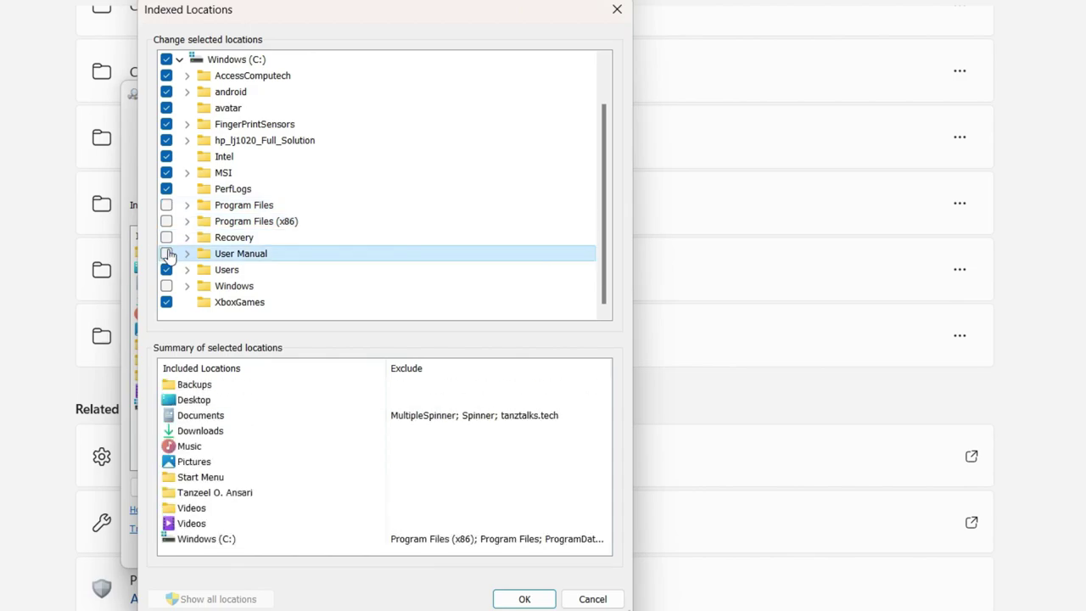
scroll(221, 231, up, 1)
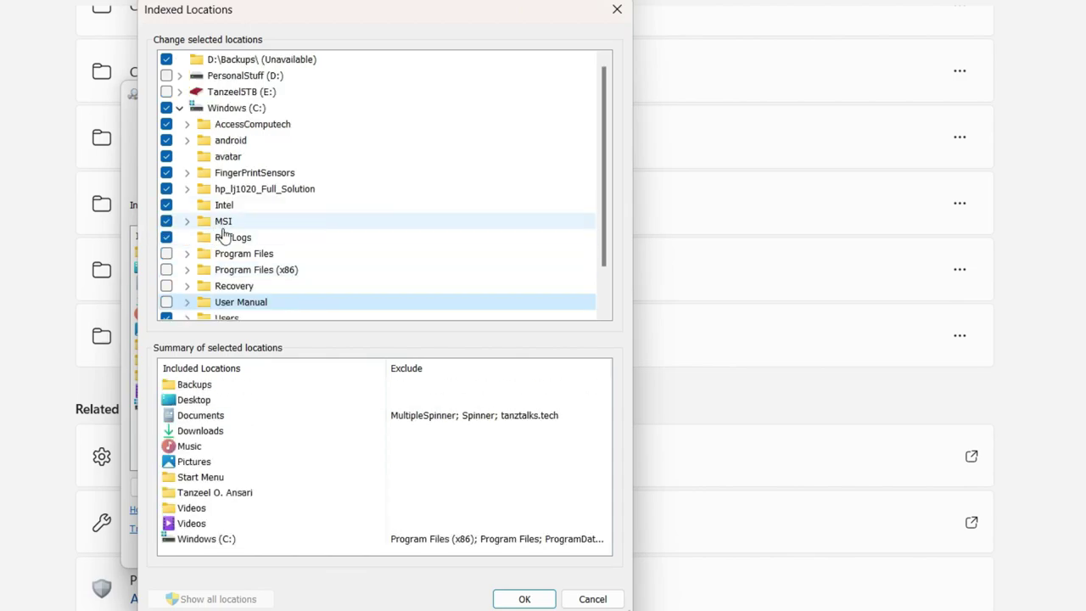
Deselect the Windows (C:) drive in the indexed locations, keep its Users folder selected, and apply the selection.
click(168, 109)
scroll(173, 136, down, 1)
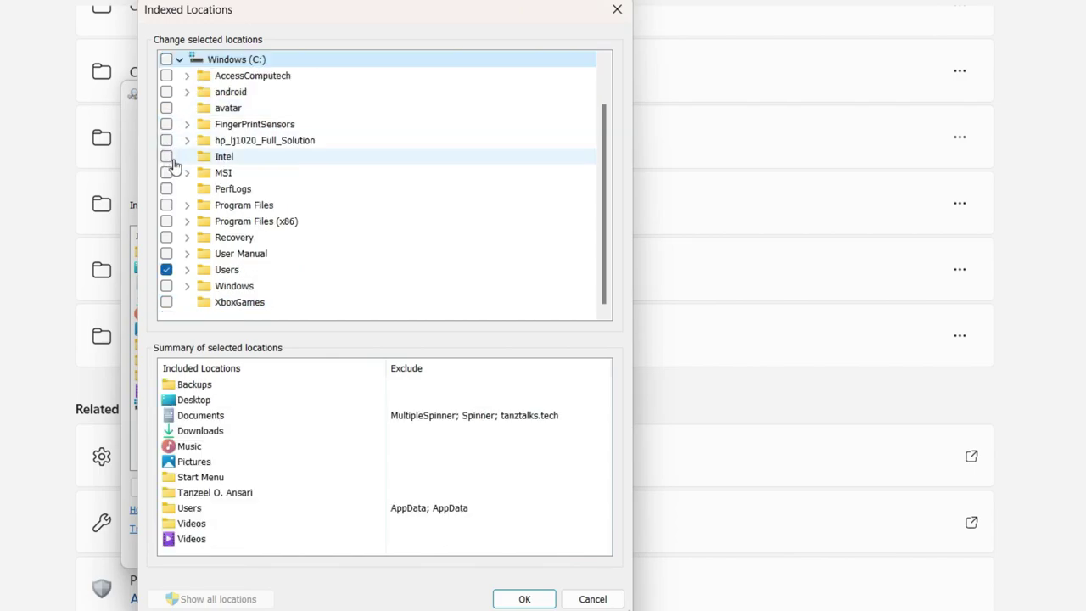
click(166, 270)
click(167, 269)
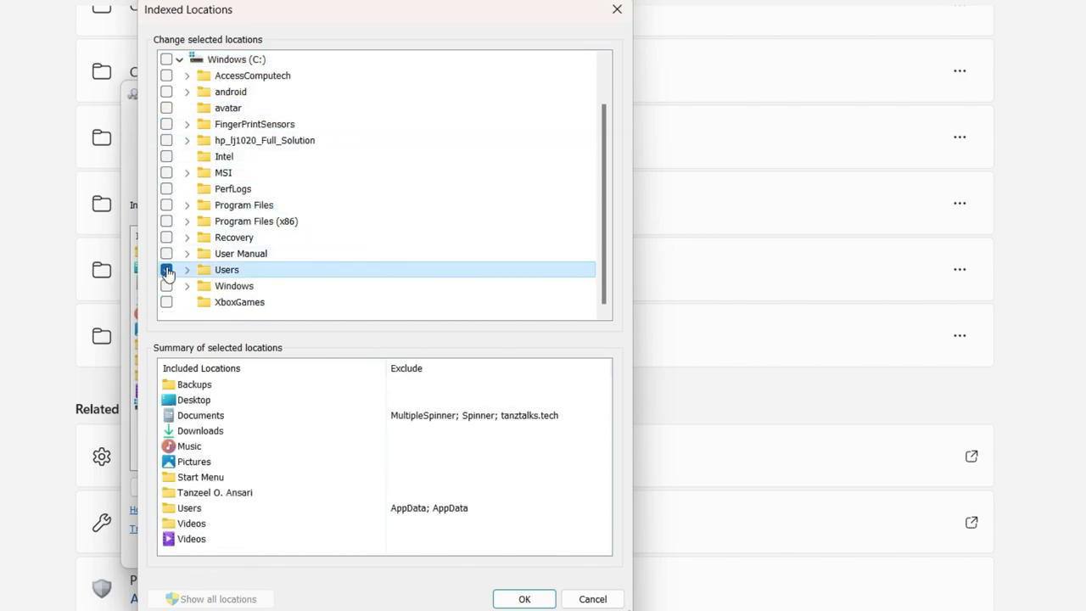
scroll(166, 271, up, 1)
double_click(228, 109)
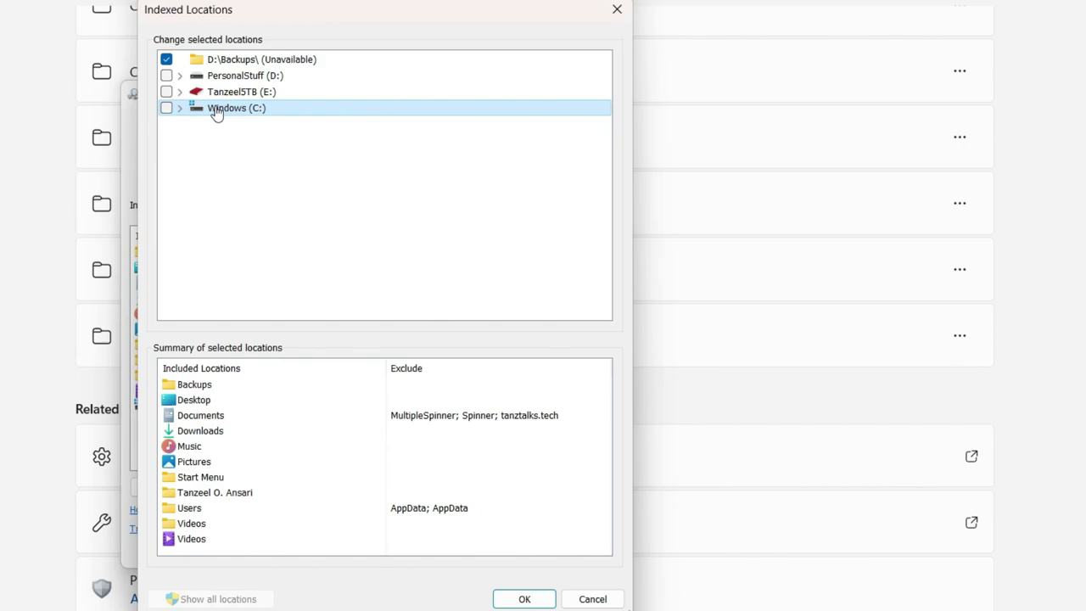
click(515, 601)
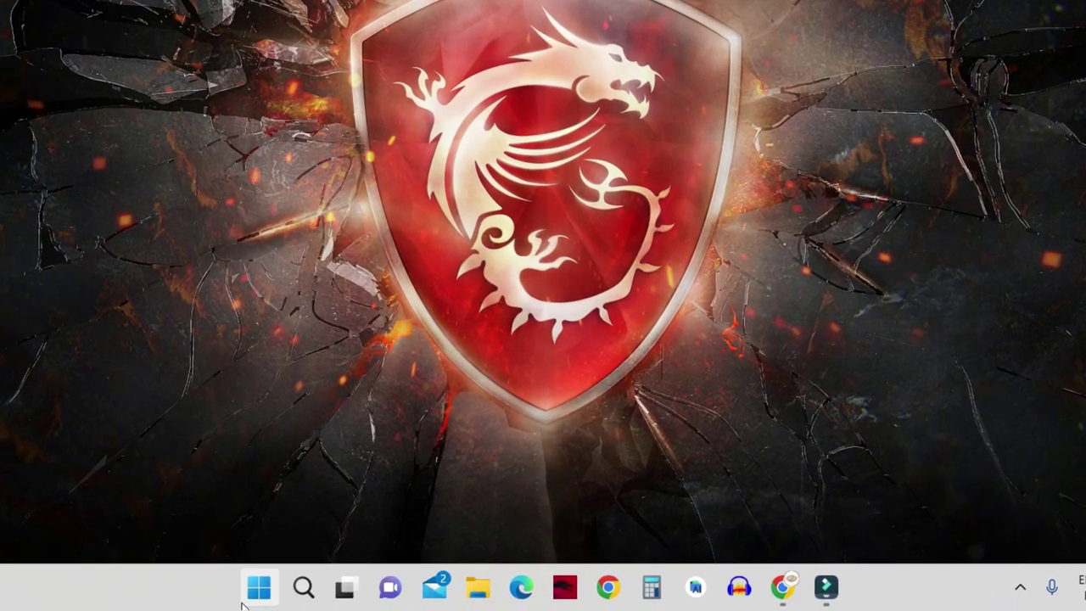
Open the account settings for the signed-in user and examine the Microsoft storage usage on the Accounts page.
click(340, 597)
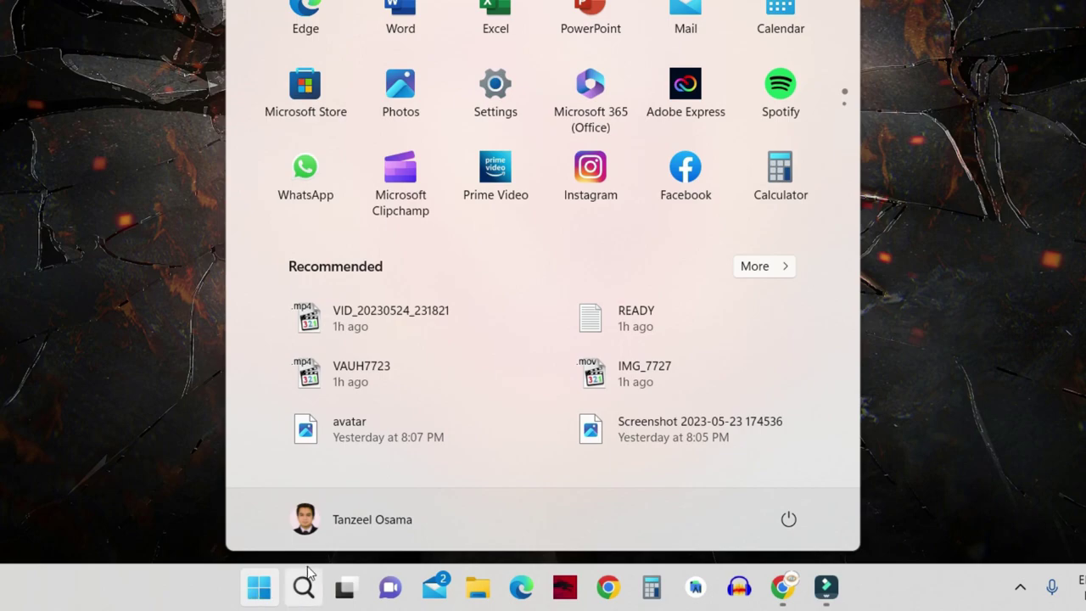
click(397, 529)
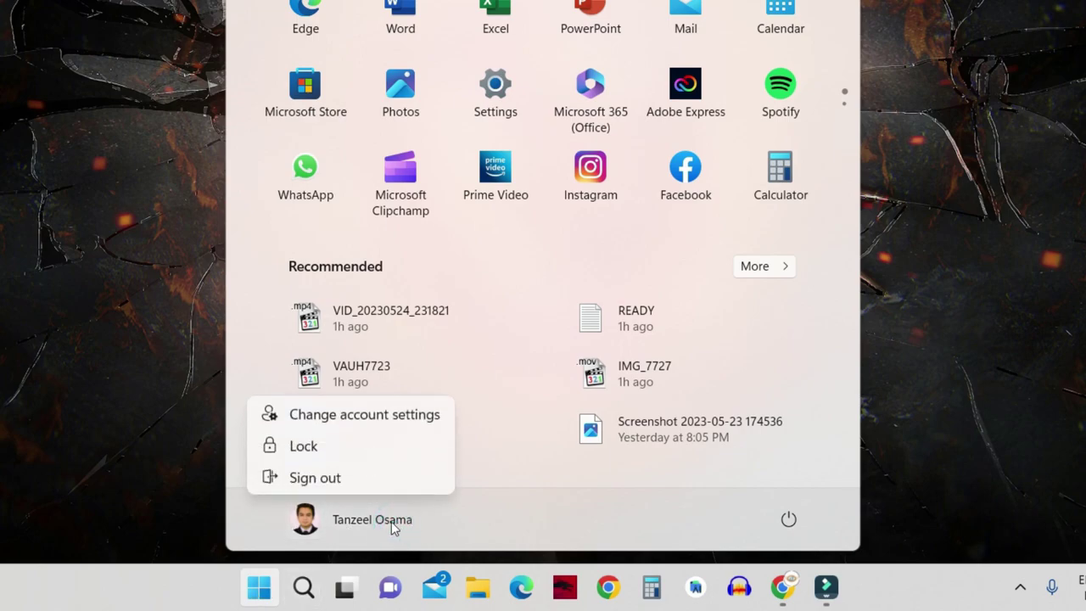
click(354, 416)
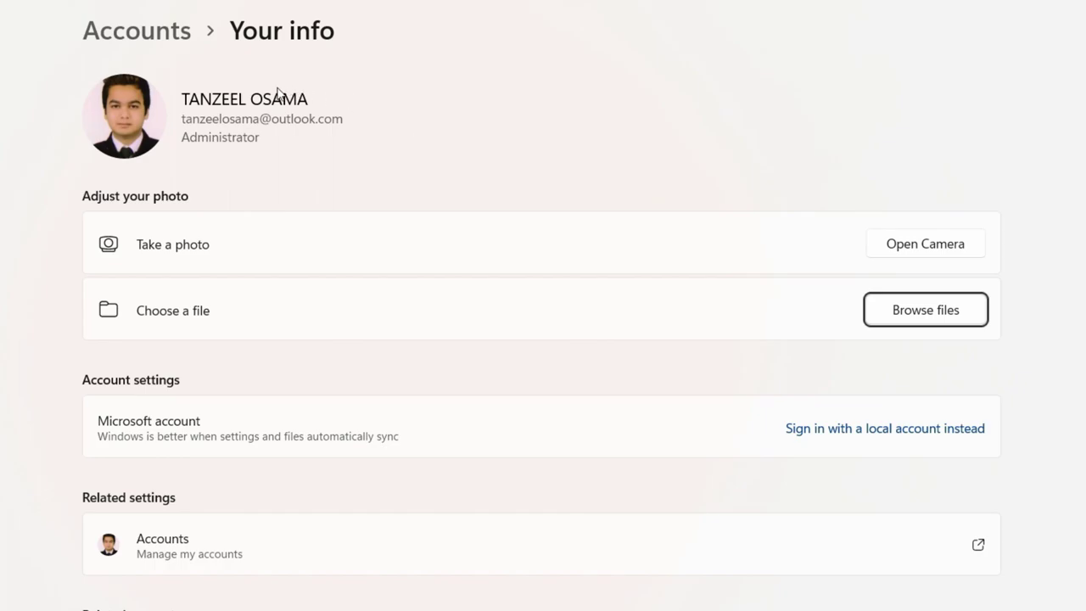
click(141, 34)
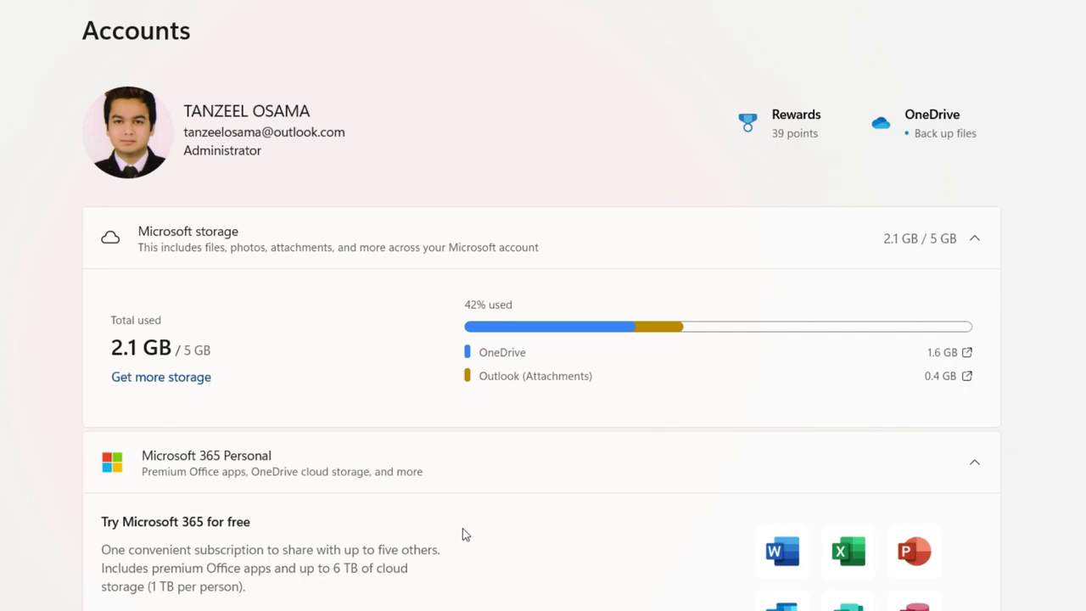
scroll(462, 528, down, 5)
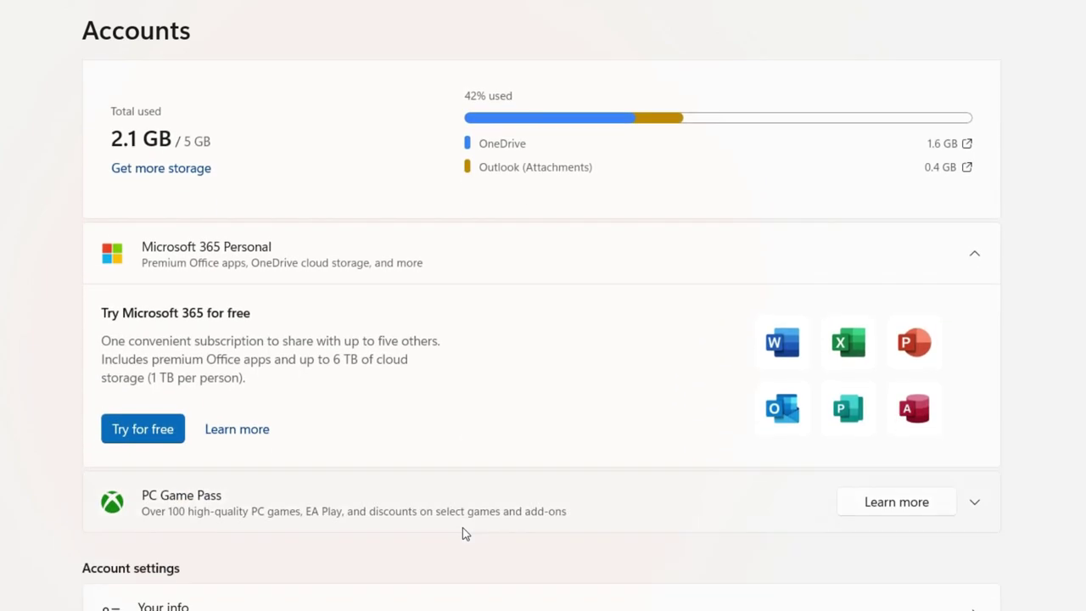
scroll(457, 532, up, 5)
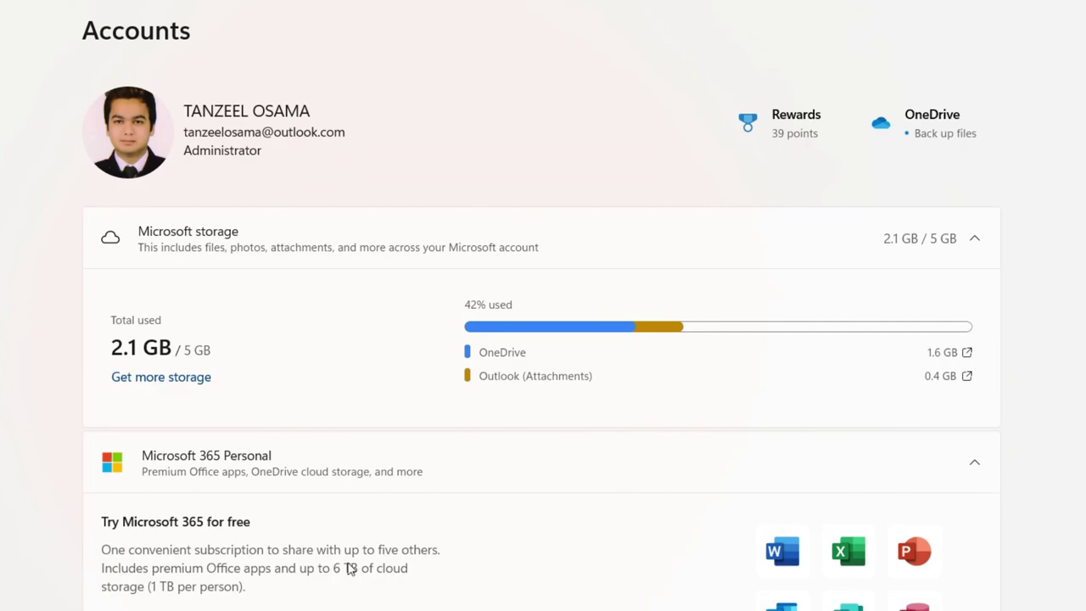